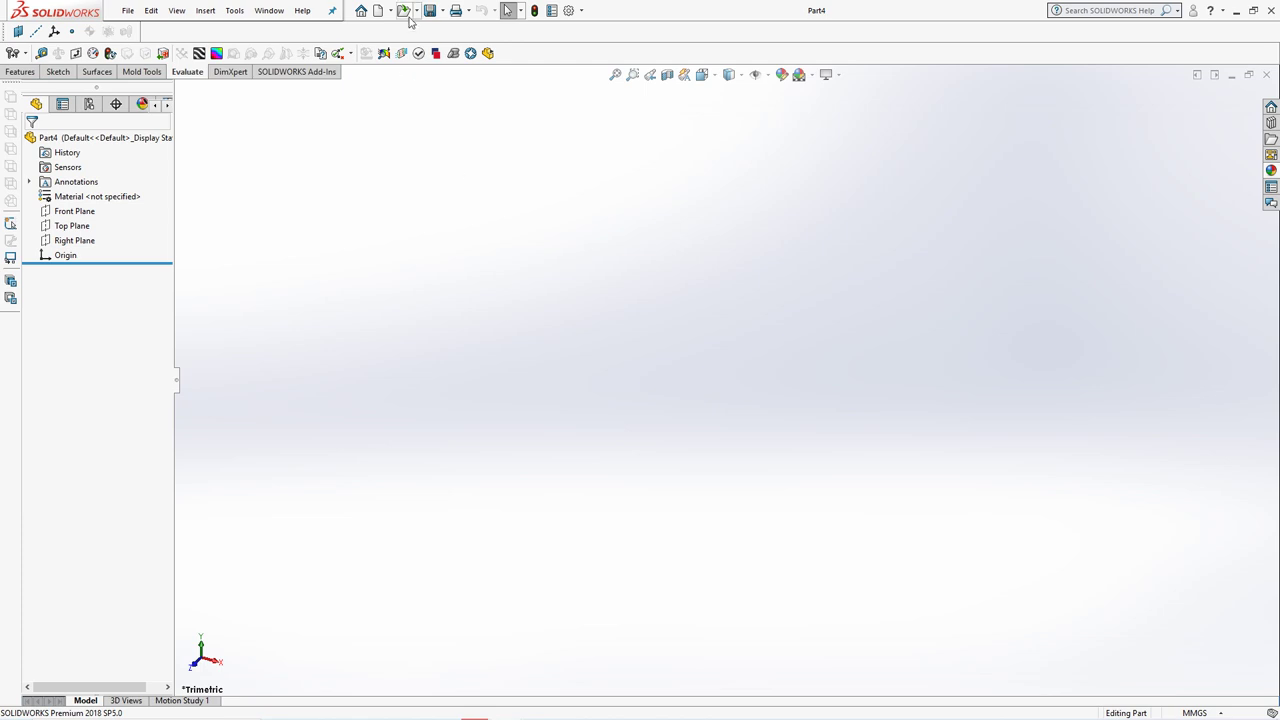
Open Lunchbox product.x_t from the Downloads folder
{"action": "left_click", "coordinate": [404, 11]}
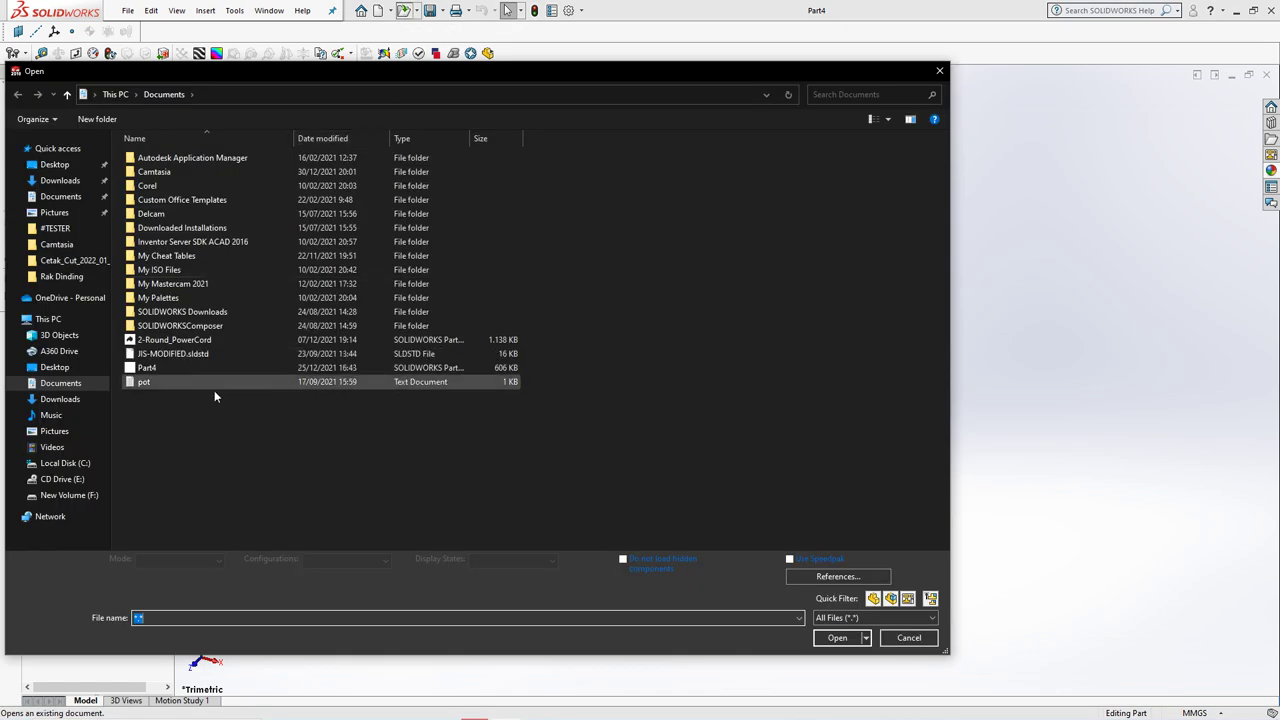
{"action": "left_click", "coordinate": [90, 400]}
{"action": "left_click", "coordinate": [186, 178]}
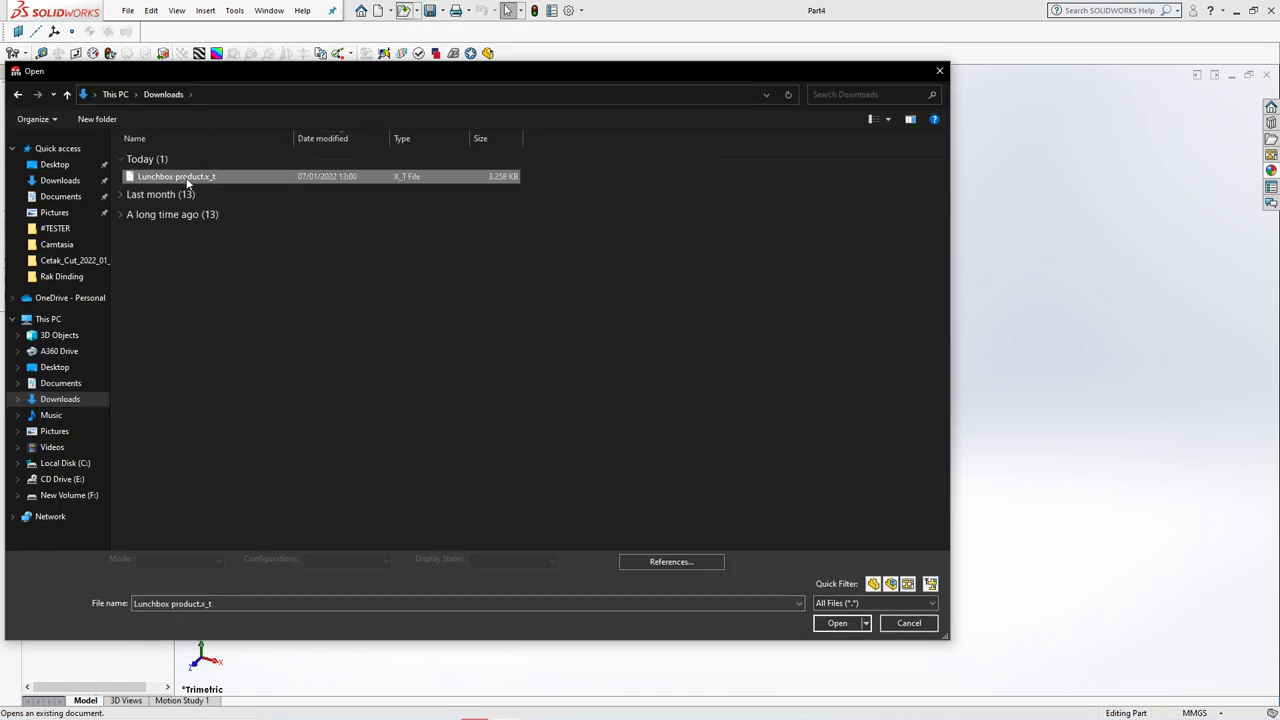
{"action": "left_click", "coordinate": [838, 623]}
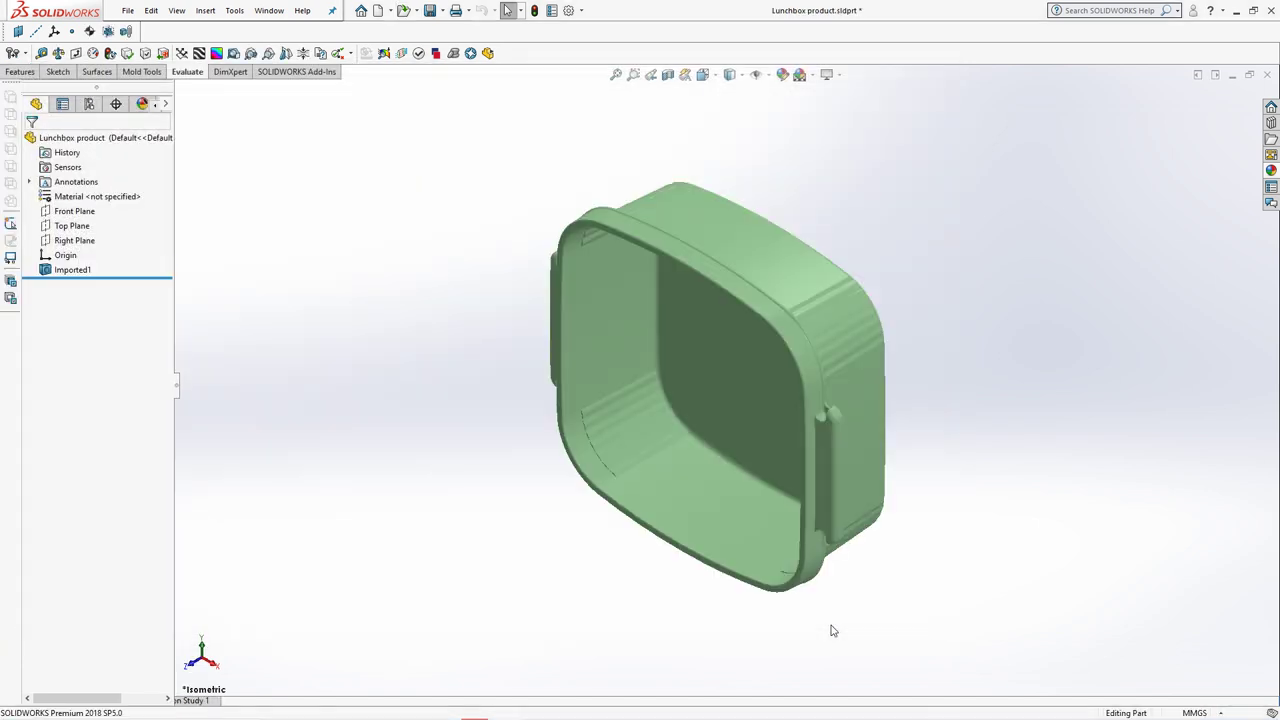
Display the model Shaded With Edges and orbit to look into the tub
{"action": "left_click", "coordinate": [730, 75]}
{"action": "left_click", "coordinate": [732, 96]}
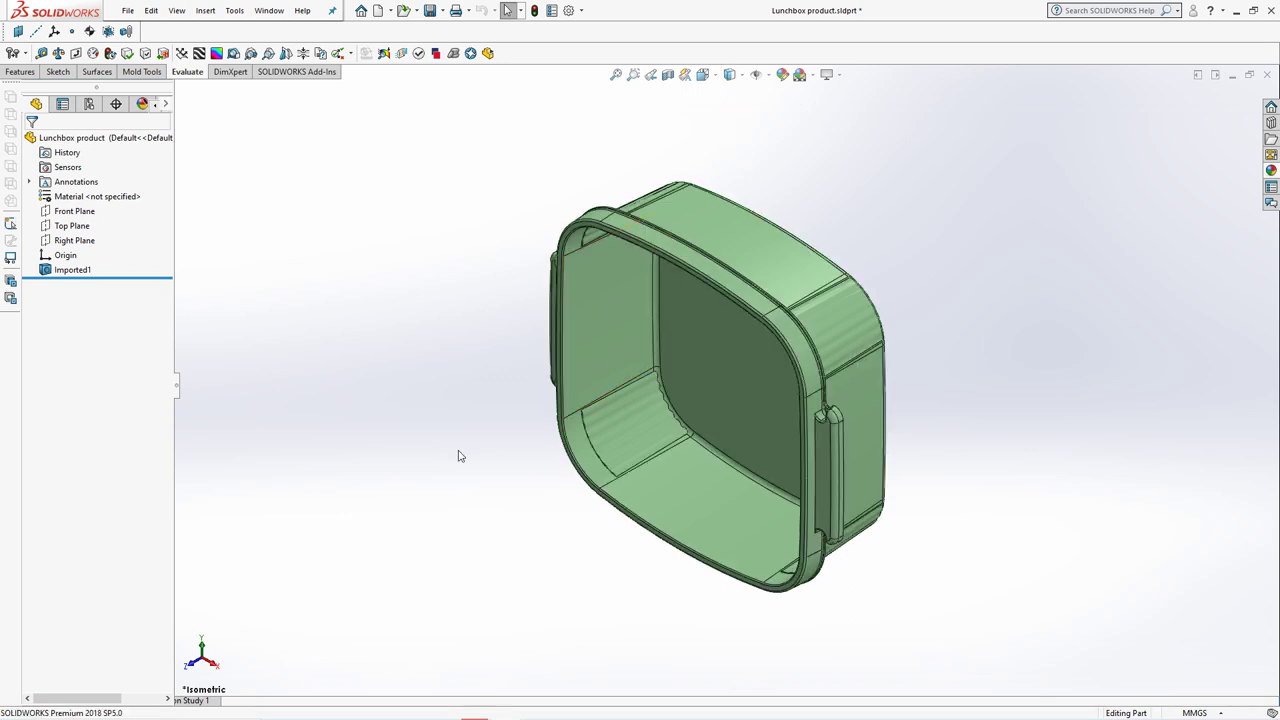
{"action": "mouse_move", "coordinate": [459, 456]}
{"action": "middle_mouse_down"}
{"action": "mouse_move", "coordinate": [489, 417]}
{"action": "mouse_move", "coordinate": [523, 240]}
{"action": "mouse_move", "coordinate": [437, 309]}
{"action": "middle_mouse_up"}
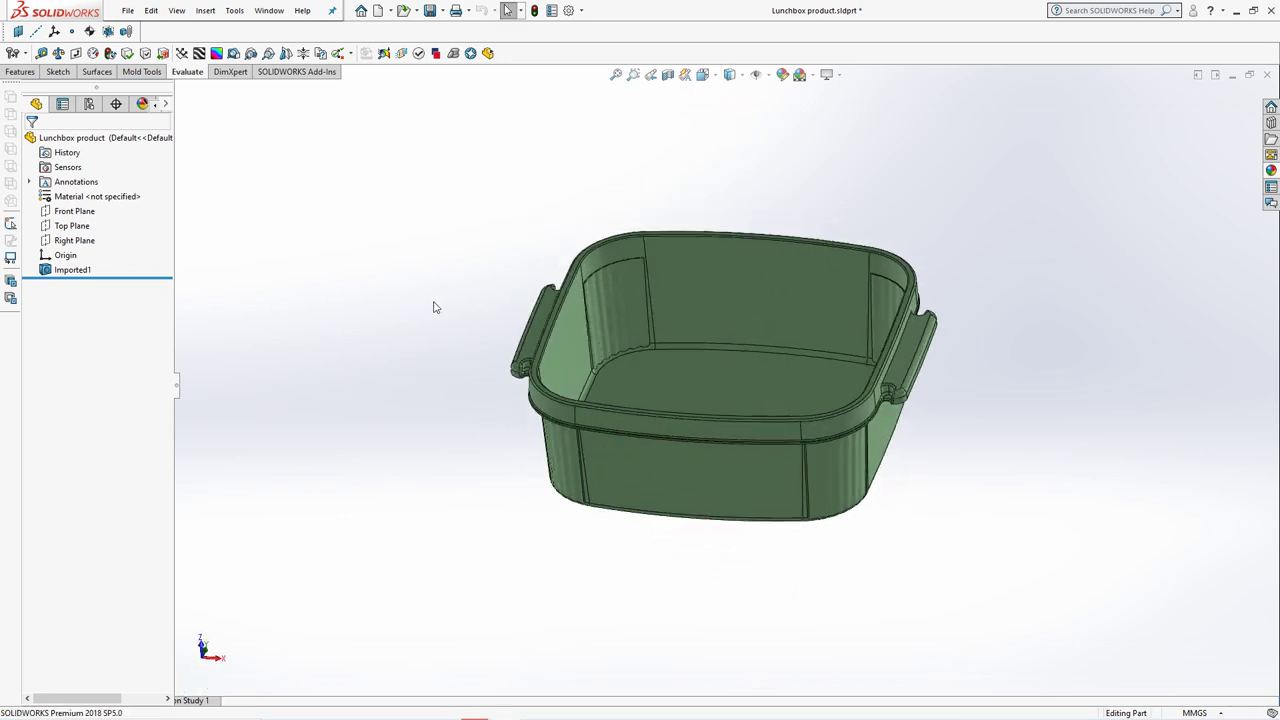
{"action": "left_click", "coordinate": [18, 72]}
Start an extruded boss sketch on the tub's bottom face, viewed normal to it
{"action": "left_click", "coordinate": [13, 55]}
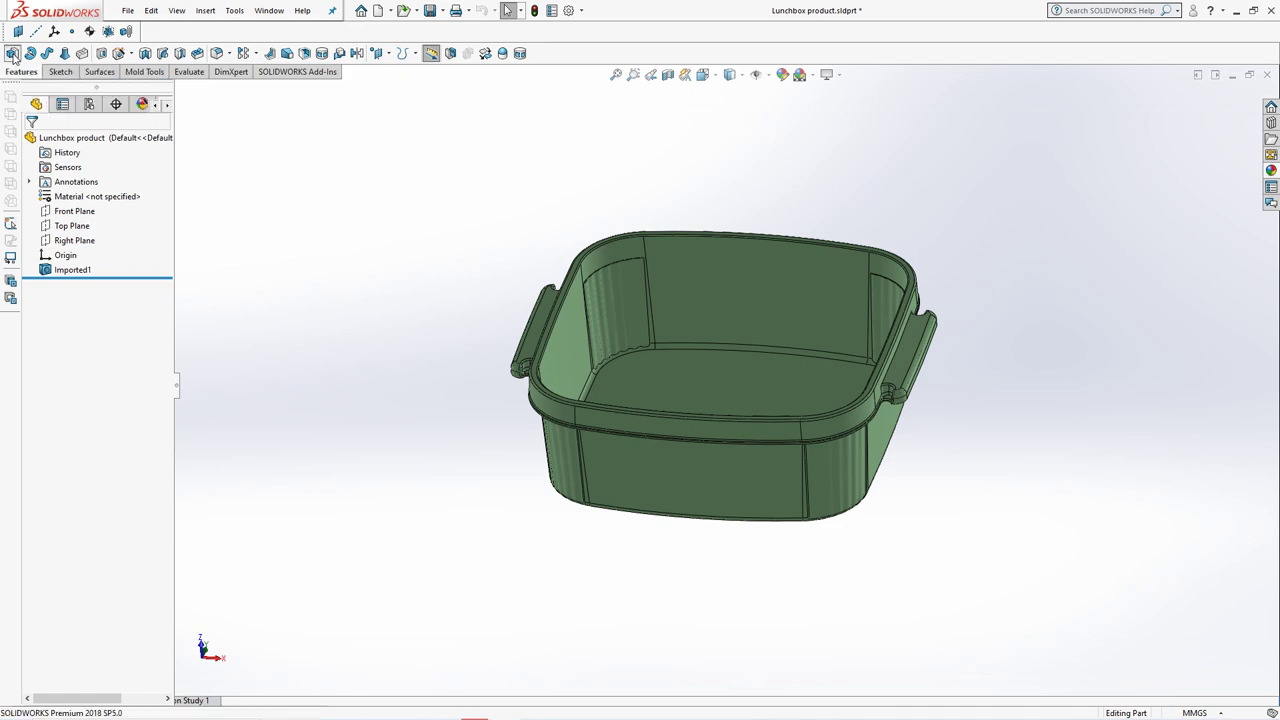
{"action": "mouse_move", "coordinate": [289, 332]}
{"action": "middle_mouse_down"}
{"action": "mouse_move", "coordinate": [480, 357]}
{"action": "mouse_move", "coordinate": [565, 268]}
{"action": "middle_mouse_up"}
{"action": "scroll", "coordinate": [570, 290], "scroll_direction": "down", "scroll_amount": 5}
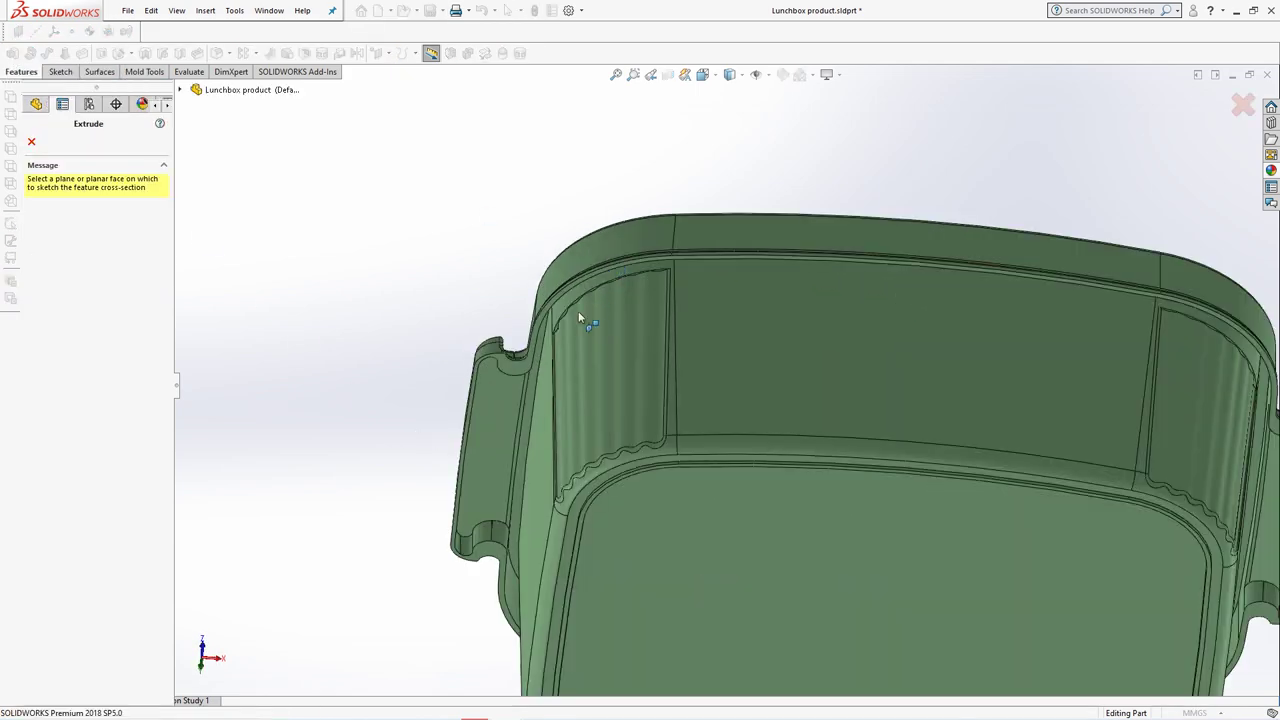
{"action": "scroll", "coordinate": [578, 311], "scroll_direction": "down", "scroll_amount": 3}
{"action": "left_click", "coordinate": [495, 446]}
{"action": "scroll", "coordinate": [495, 450], "scroll_direction": "up", "scroll_amount": 5}
{"action": "scroll", "coordinate": [500, 457], "scroll_direction": "up", "scroll_amount": 3}
{"action": "mouse_move", "coordinate": [500, 457]}
{"action": "middle_mouse_down"}
{"action": "mouse_move", "coordinate": [534, 386]}
{"action": "mouse_move", "coordinate": [514, 582]}
{"action": "middle_mouse_up"}
{"action": "key", "text": "ctrl+8"}
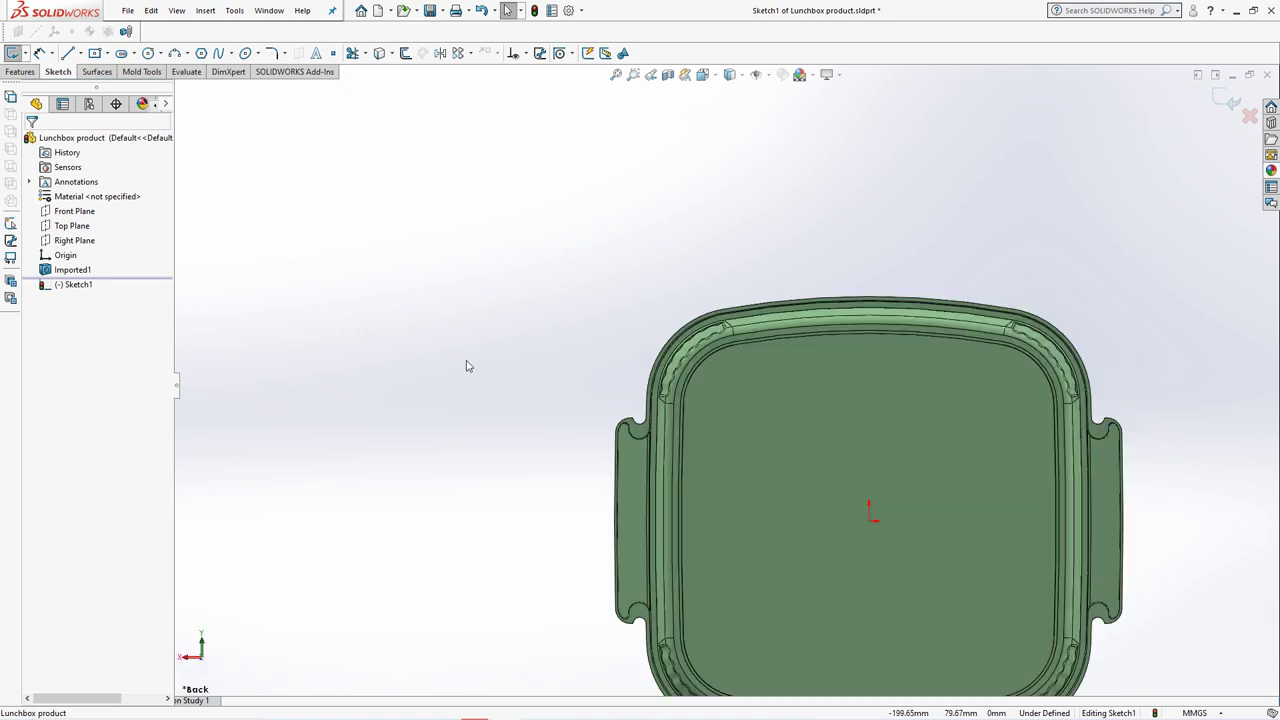
{"action": "mouse_move", "coordinate": [399, 391]}
{"action": "middle_mouse_down", "text": "ctrl"}
{"action": "mouse_move", "coordinate": [329, 269]}
{"action": "mouse_move", "coordinate": [232, 228]}
{"action": "middle_mouse_up", "text": "ctrl"}
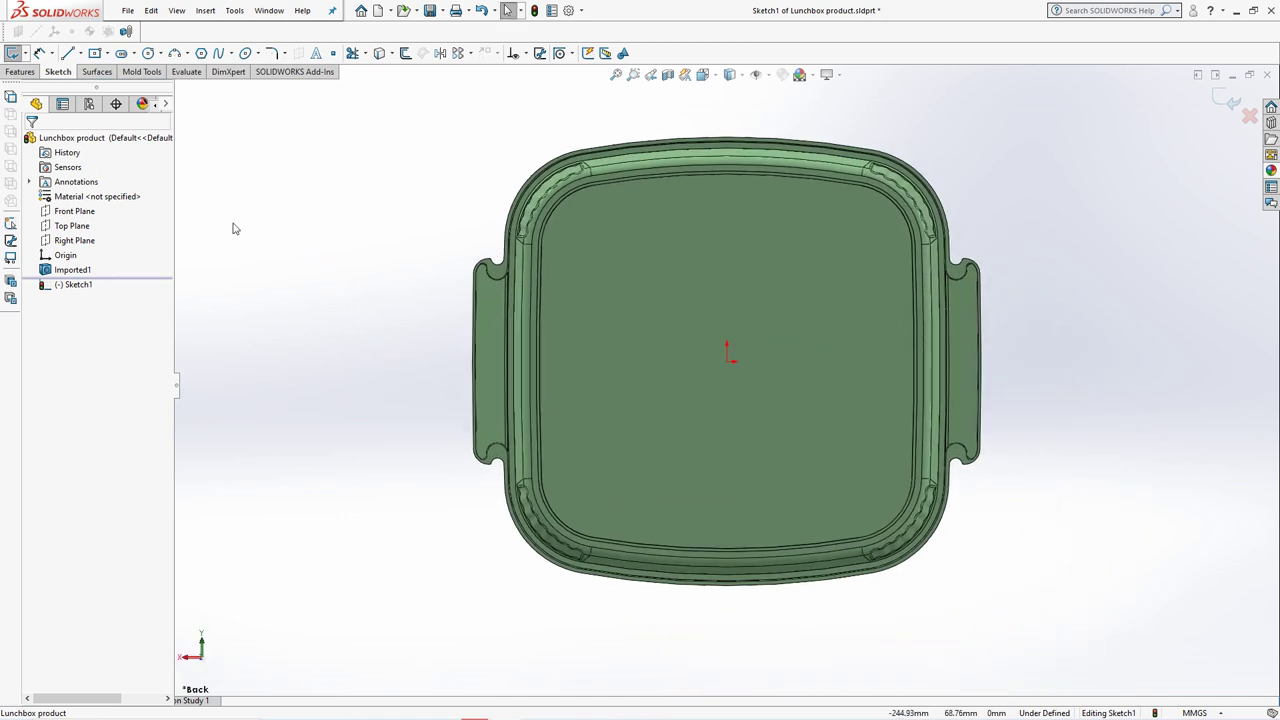
Draw a circle centred on the origin and dimension it to Ø80
{"action": "left_click", "coordinate": [148, 53]}
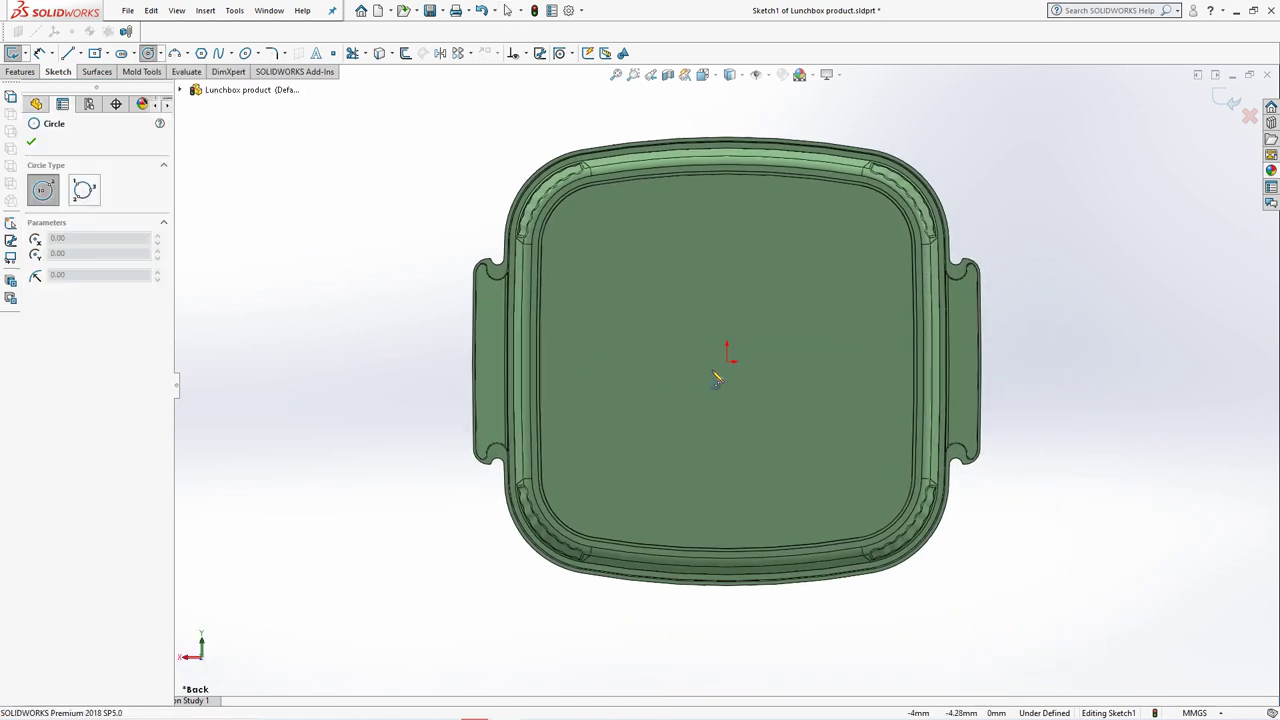
{"action": "left_click", "coordinate": [727, 362]}
{"action": "left_click", "coordinate": [728, 260]}
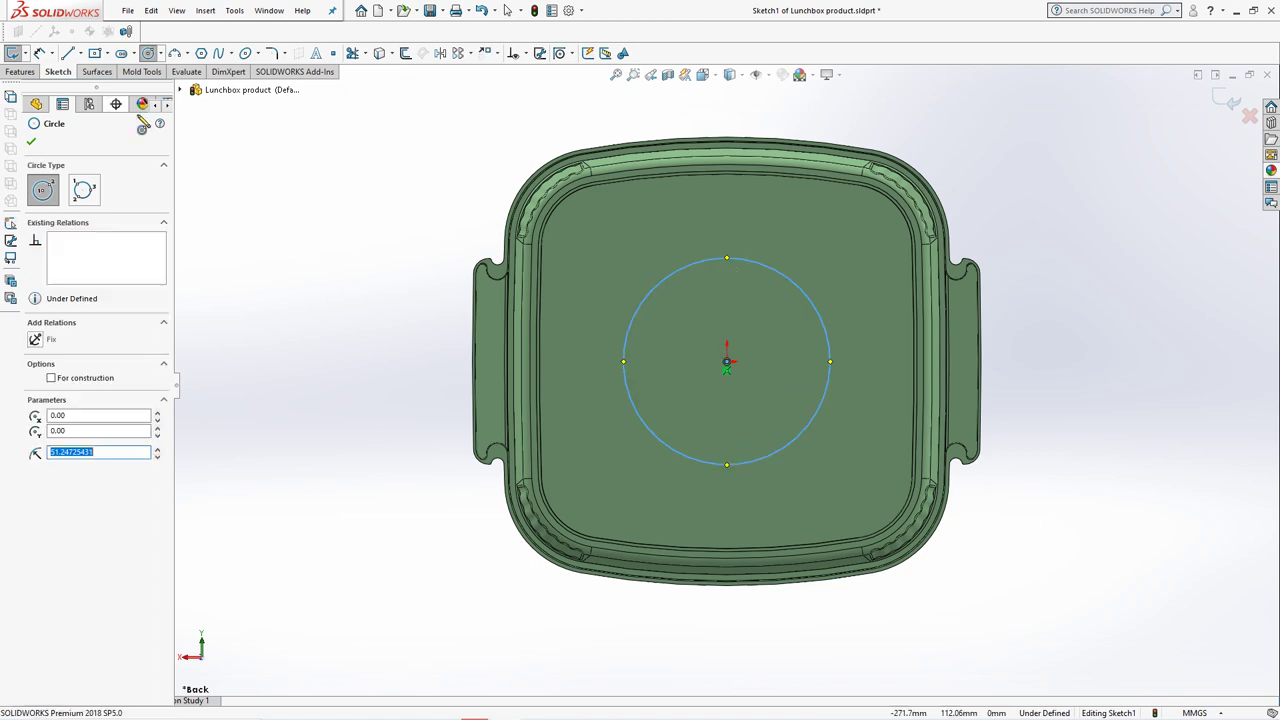
{"action": "left_click", "coordinate": [39, 53]}
{"action": "left_click", "coordinate": [728, 258]}
{"action": "left_click", "coordinate": [723, 220]}
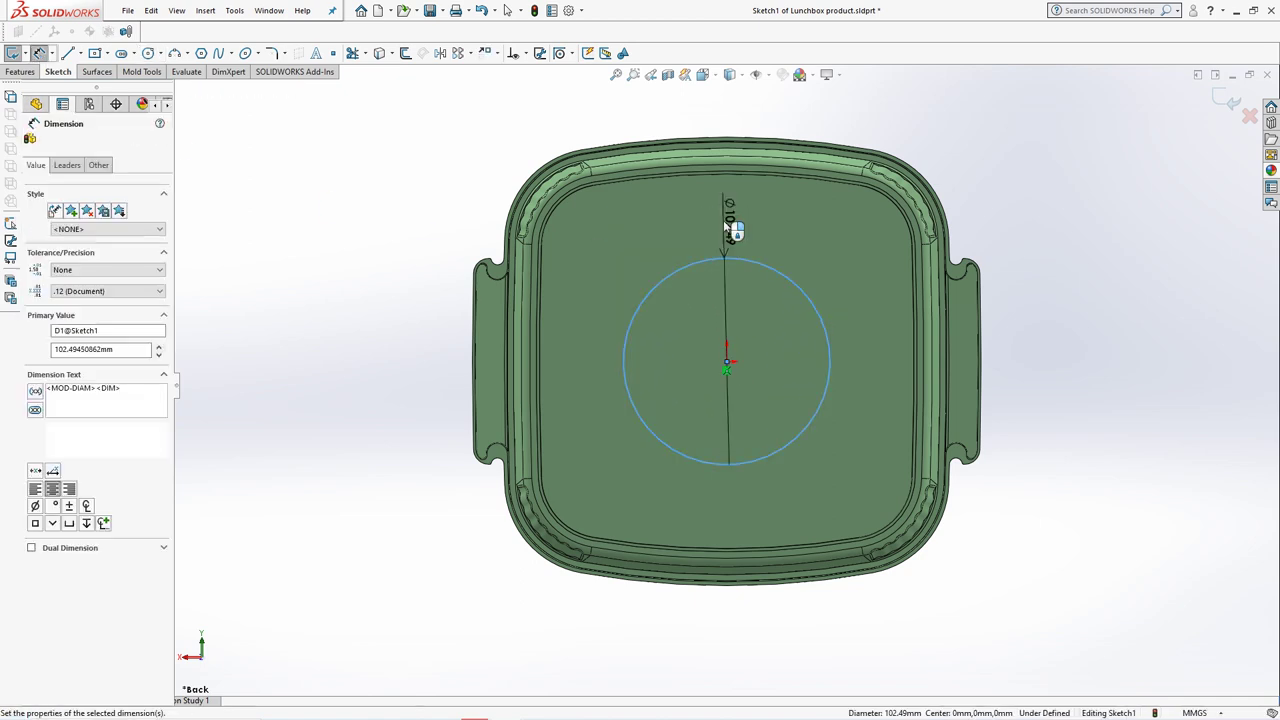
{"action": "type", "text": "80"}
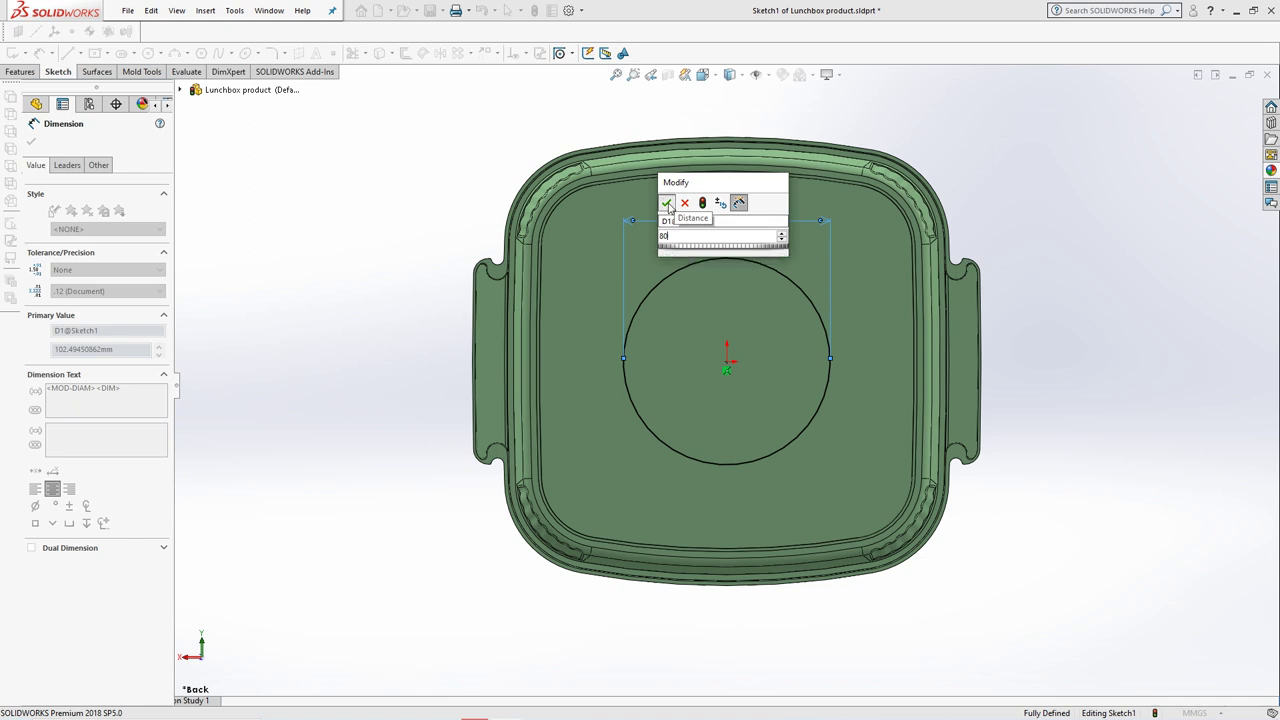
{"action": "key", "text": "Return"}
{"action": "left_click", "coordinate": [1221, 99]}
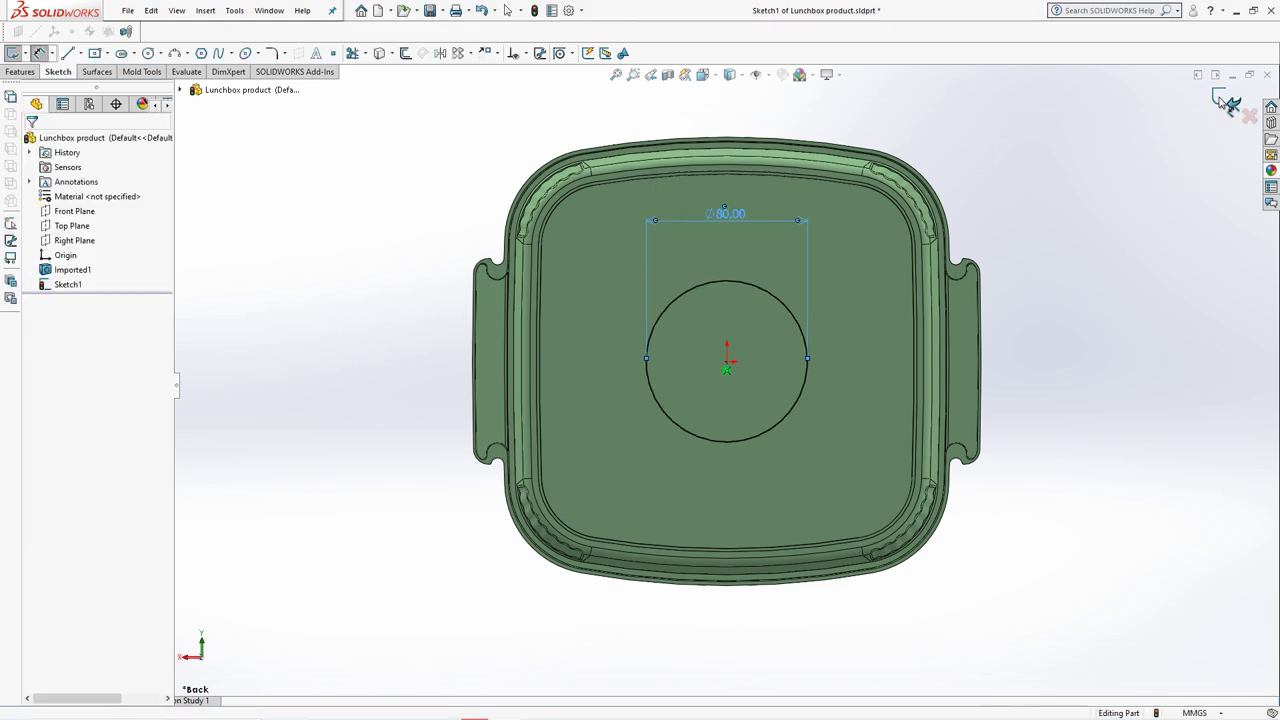
Extrude the circle Up To Surface, ending at the tub's bottom face
{"action": "left_click", "coordinate": [1227, 104]}
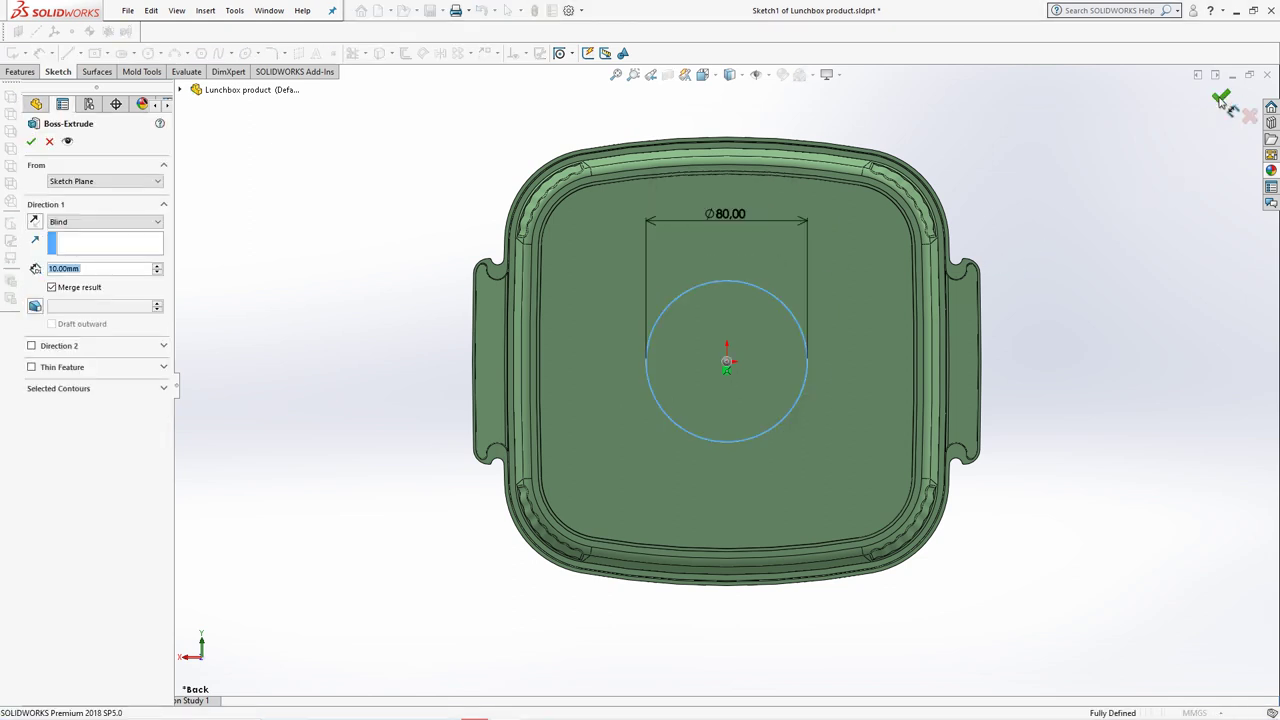
{"action": "mouse_move", "coordinate": [1089, 421]}
{"action": "middle_mouse_down"}
{"action": "mouse_move", "coordinate": [1094, 289]}
{"action": "mouse_move", "coordinate": [1080, 214]}
{"action": "mouse_move", "coordinate": [1040, 340]}
{"action": "mouse_move", "coordinate": [1020, 259]}
{"action": "mouse_move", "coordinate": [1051, 246]}
{"action": "mouse_move", "coordinate": [394, 320]}
{"action": "middle_mouse_up"}
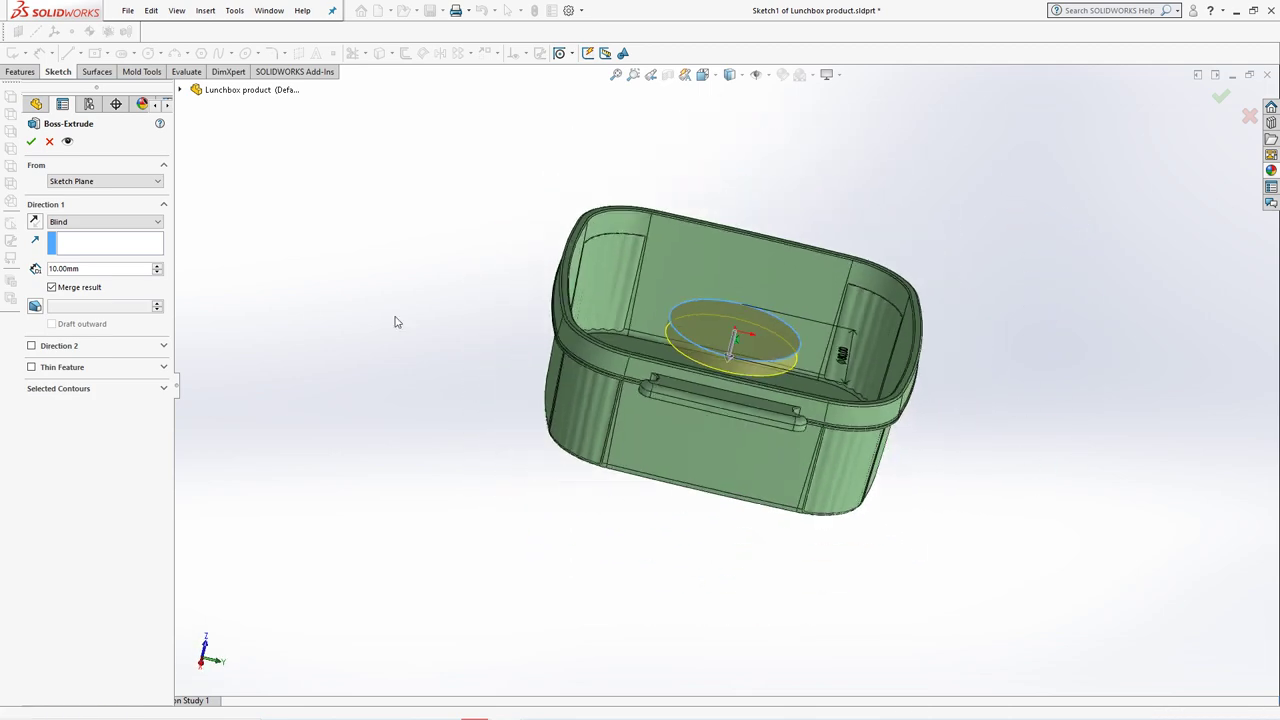
{"action": "left_click", "coordinate": [129, 222]}
{"action": "left_click", "coordinate": [113, 268]}
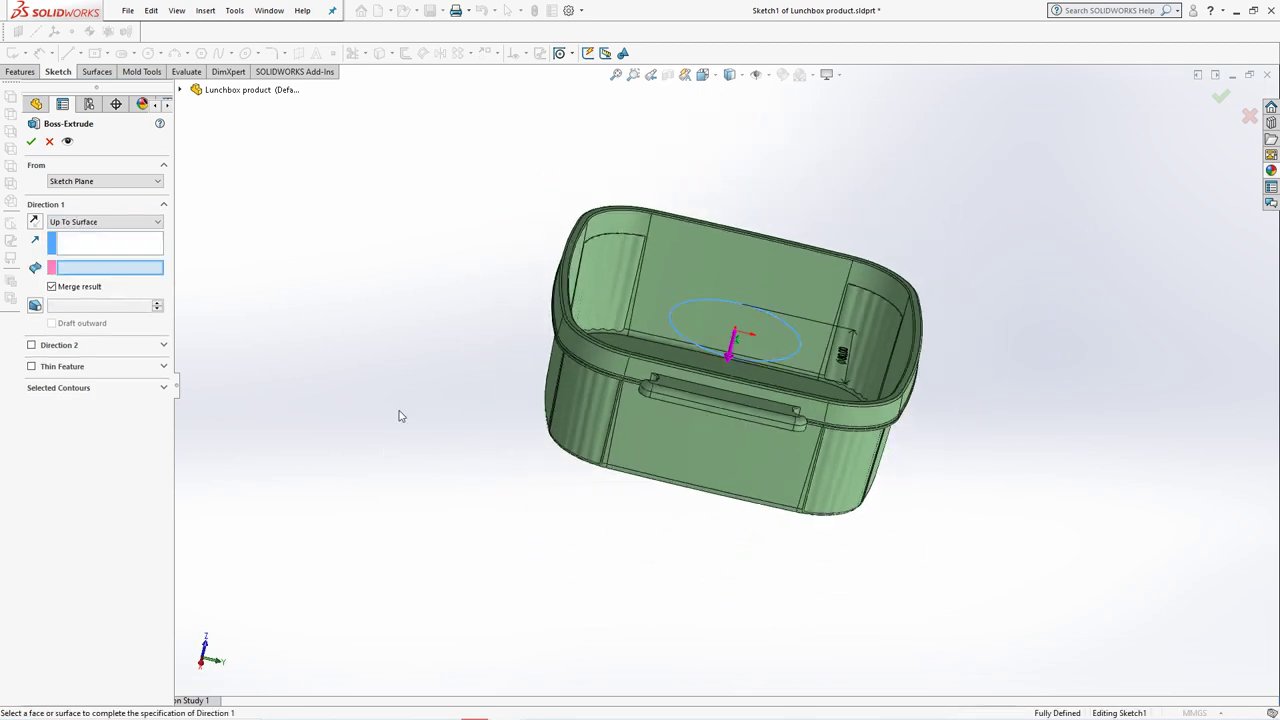
{"action": "middle_click_drag", "start_coordinate": [399, 416], "coordinate": [615, 420]}
{"action": "left_click", "coordinate": [615, 420]}
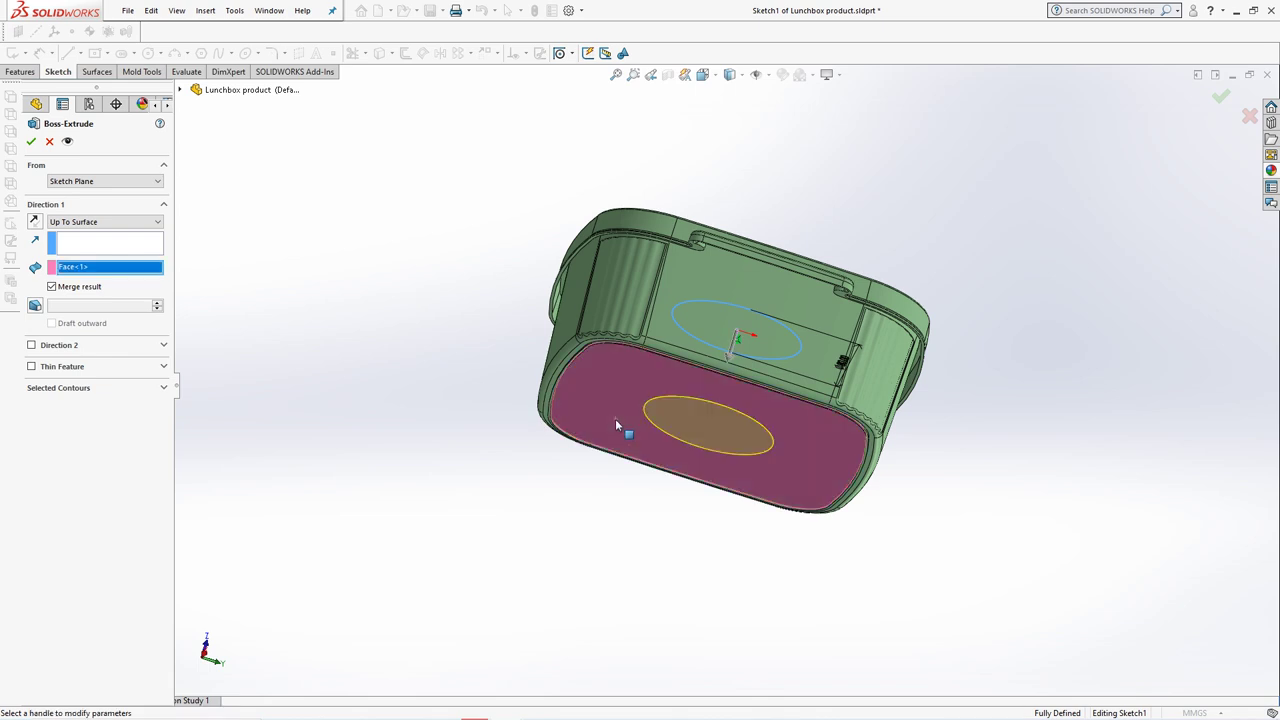
Add a 3° outward draft and accept the cylinder extrusion
{"action": "left_click", "coordinate": [40, 309]}
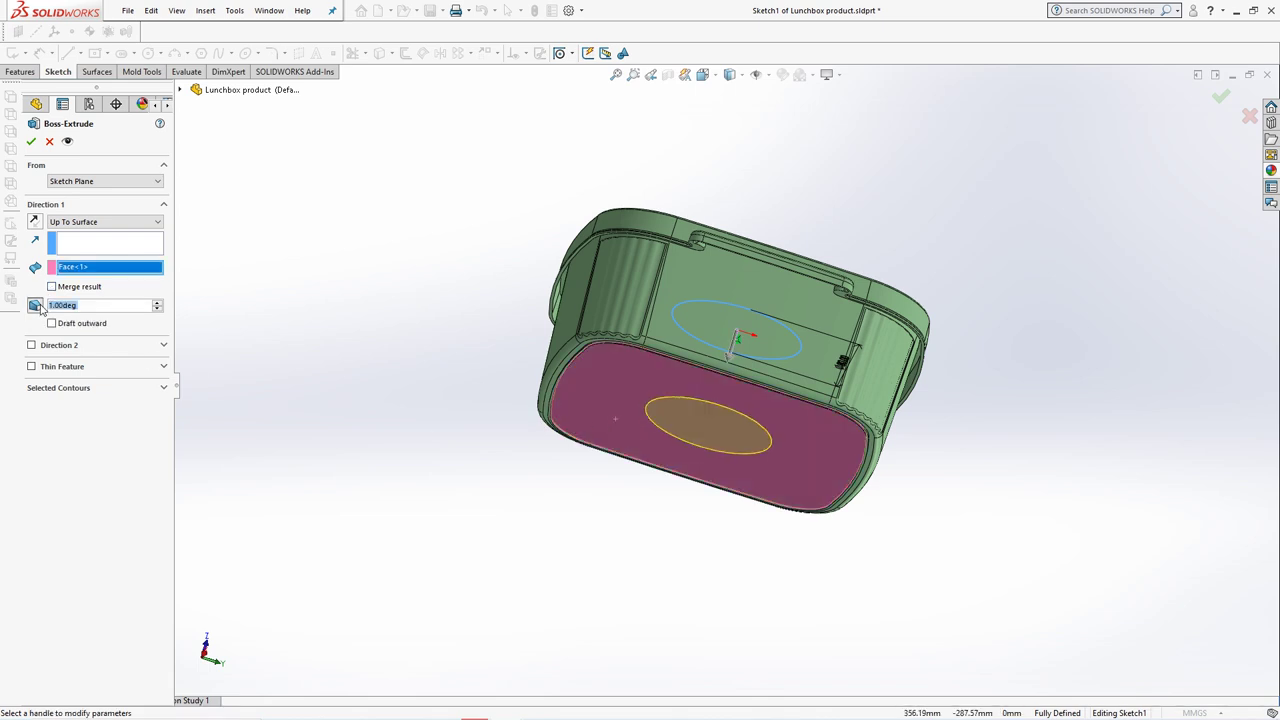
{"action": "left_click", "coordinate": [157, 302]}
{"action": "left_click", "coordinate": [157, 302]}
{"action": "middle_click_drag", "start_coordinate": [410, 330], "coordinate": [366, 503]}
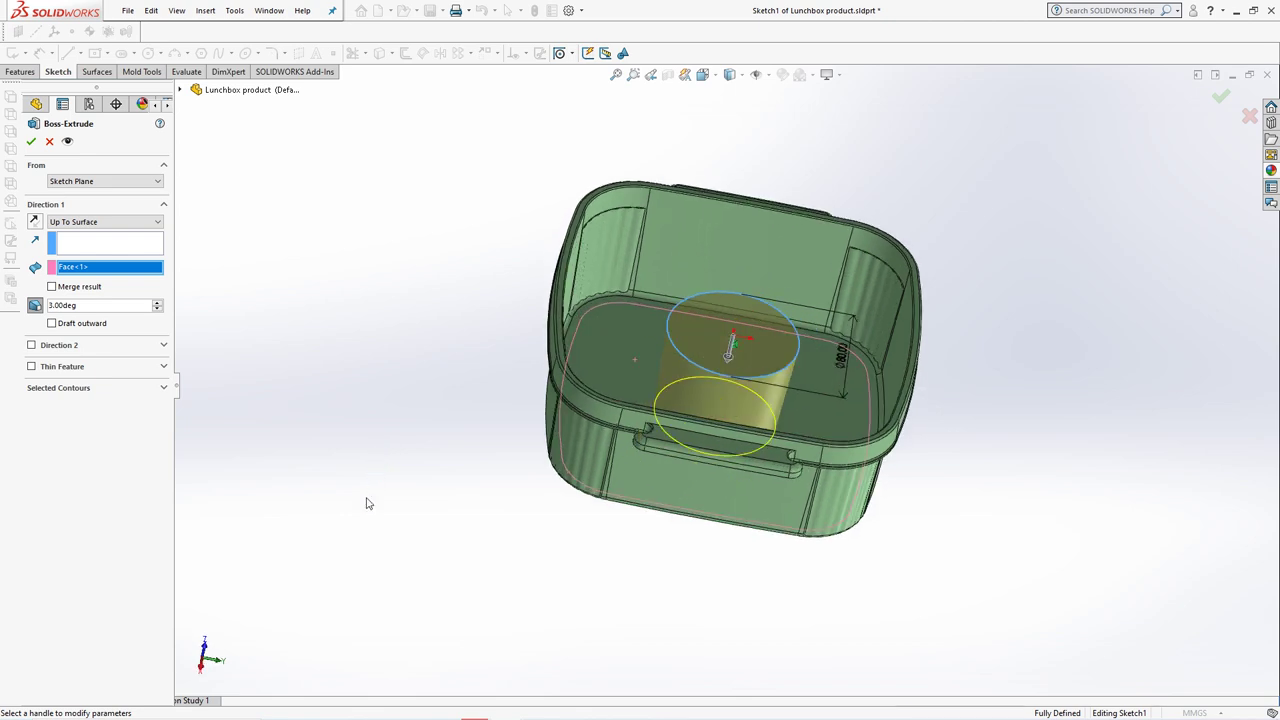
{"action": "left_click", "coordinate": [52, 324]}
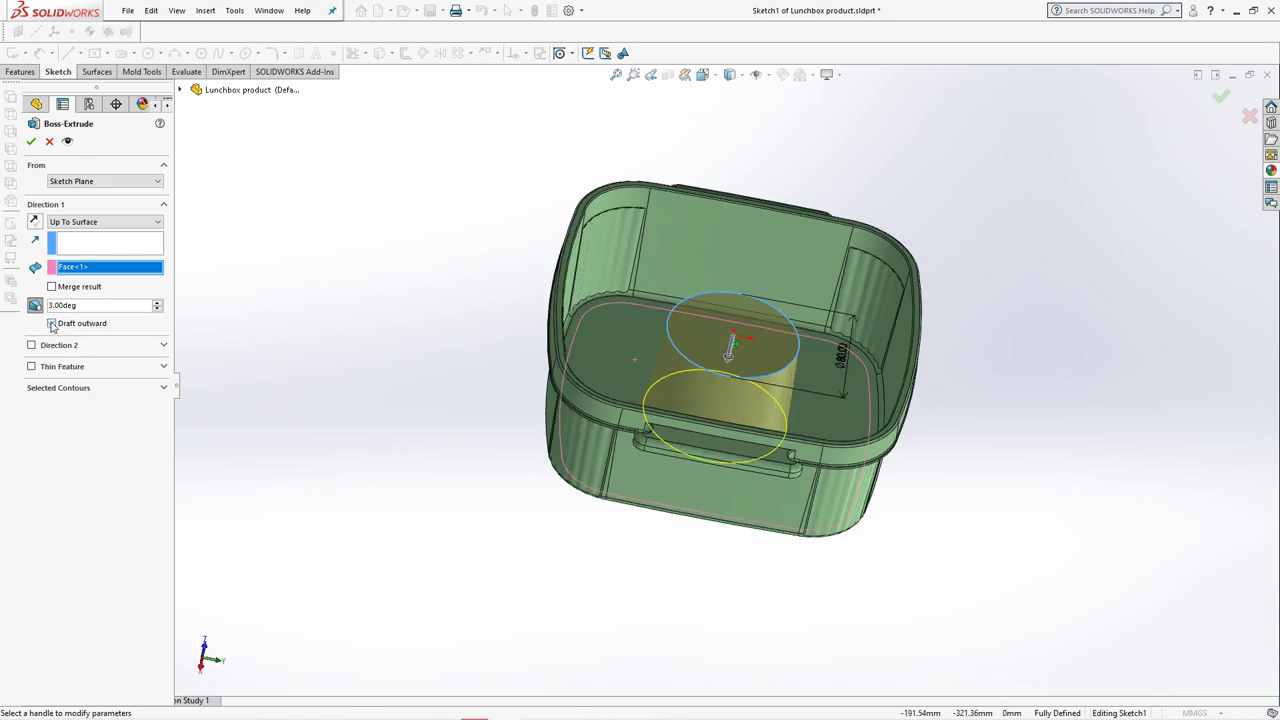
{"action": "left_click", "coordinate": [32, 142]}
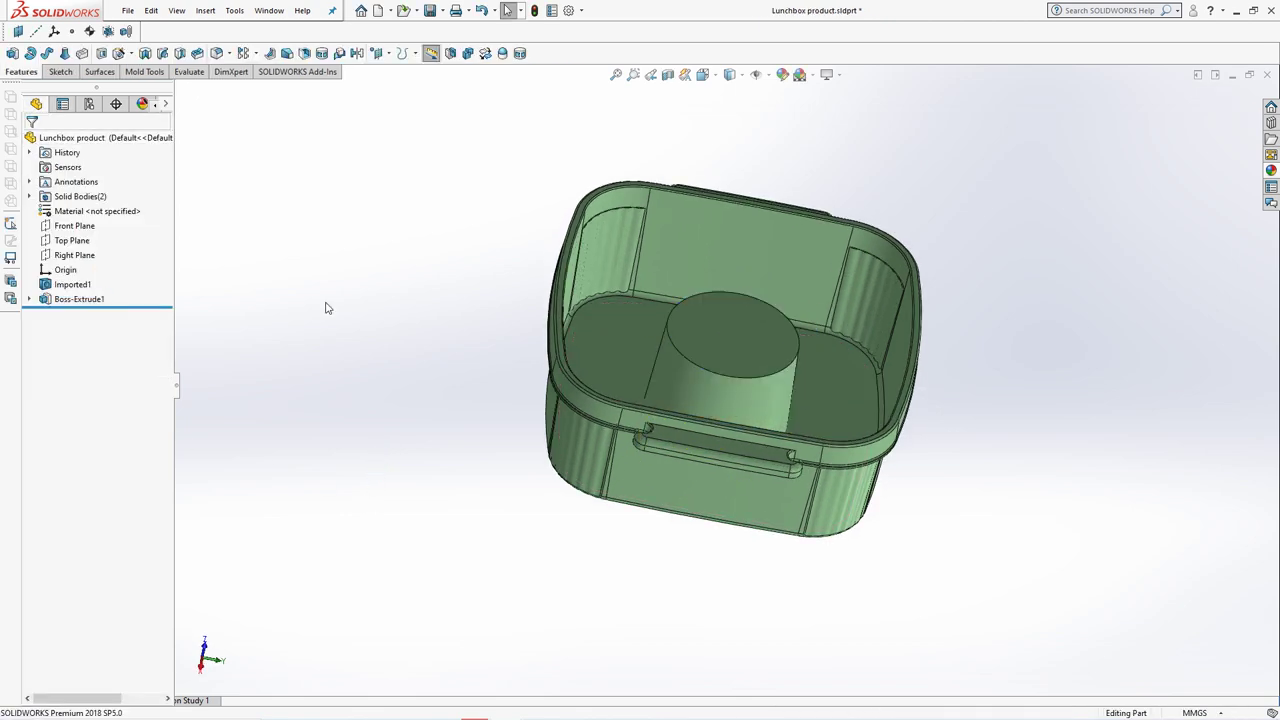
{"action": "mouse_move", "coordinate": [325, 308]}
{"action": "middle_mouse_down"}
{"action": "mouse_move", "coordinate": [334, 366]}
{"action": "mouse_move", "coordinate": [380, 137]}
{"action": "mouse_move", "coordinate": [357, 306]}
{"action": "mouse_move", "coordinate": [332, 326]}
{"action": "middle_mouse_up"}
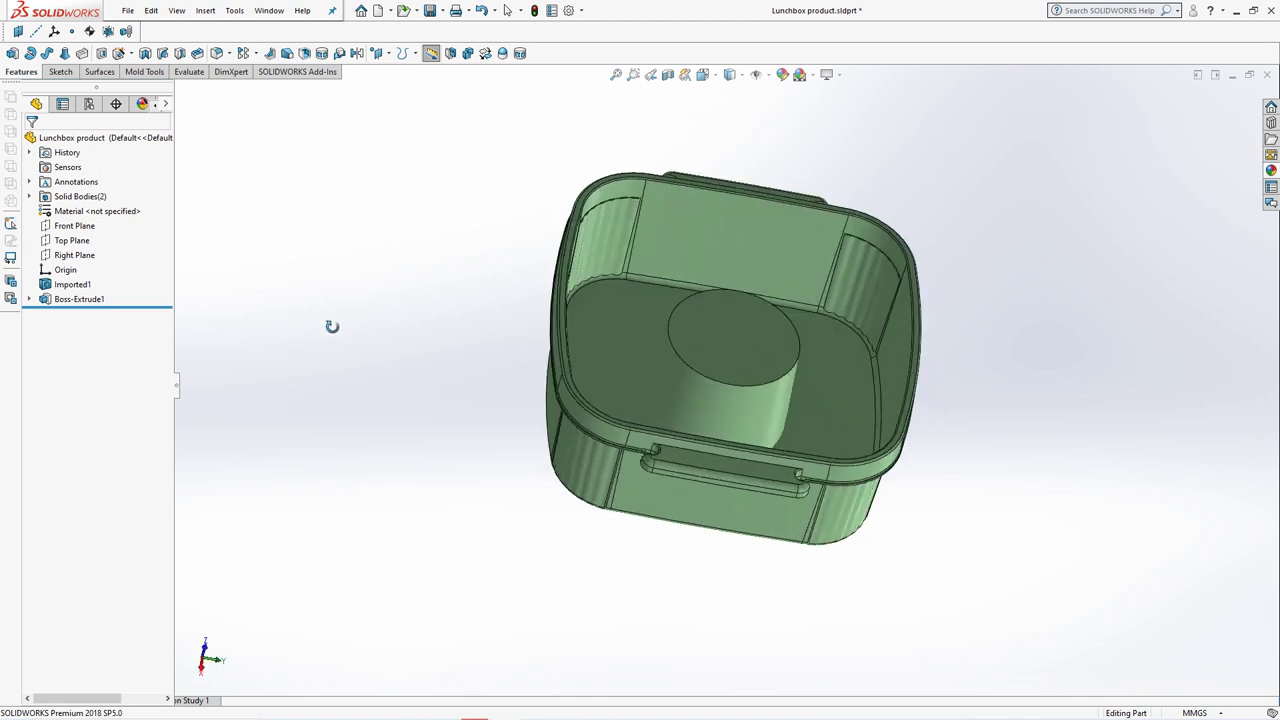
On the cylinder top face, sketch a vertical line from the origin and a centred horizontal line
{"action": "left_click", "coordinate": [14, 54]}
{"action": "left_click", "coordinate": [764, 342]}
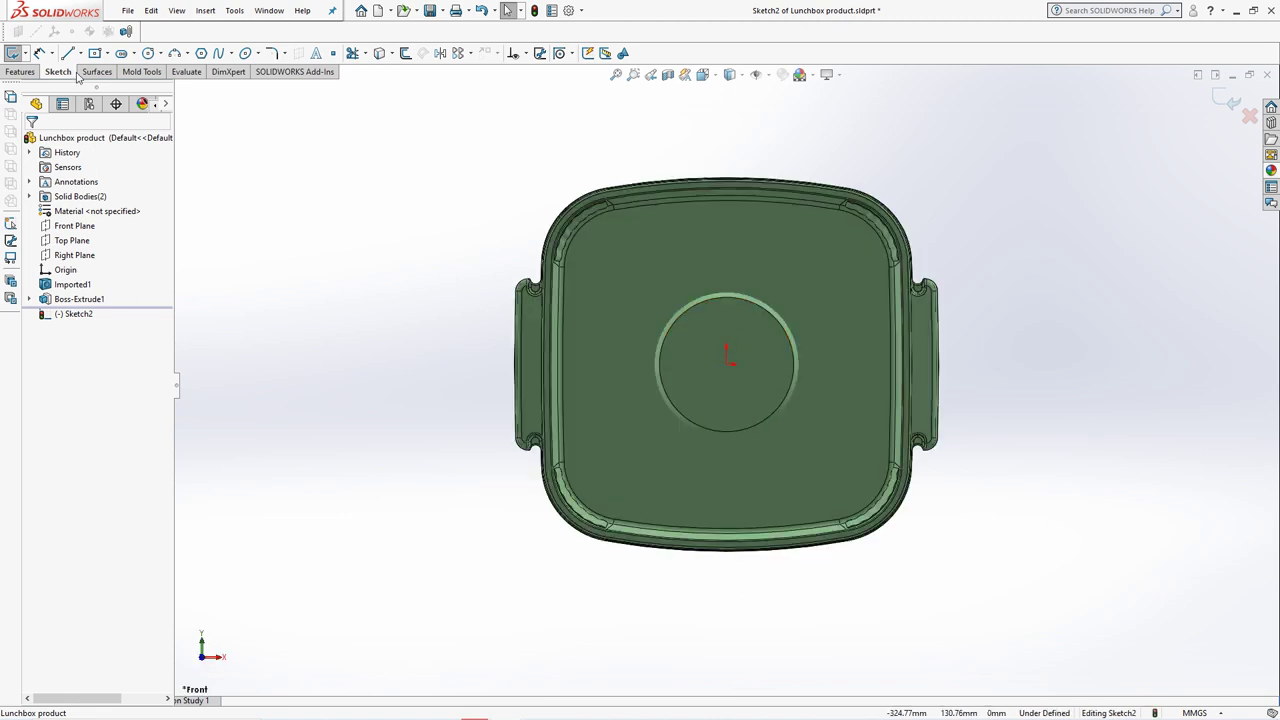
{"action": "left_click", "coordinate": [67, 53]}
{"action": "left_click", "coordinate": [726, 363]}
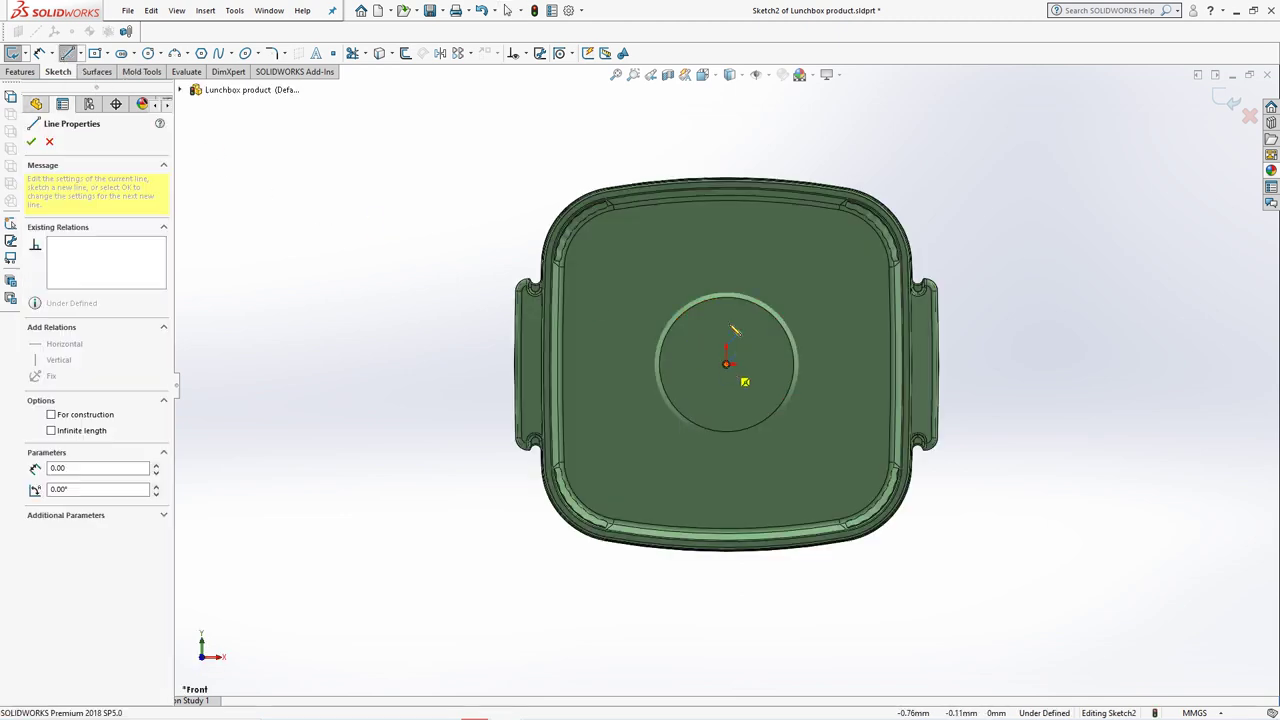
{"action": "double_click", "coordinate": [727, 170]}
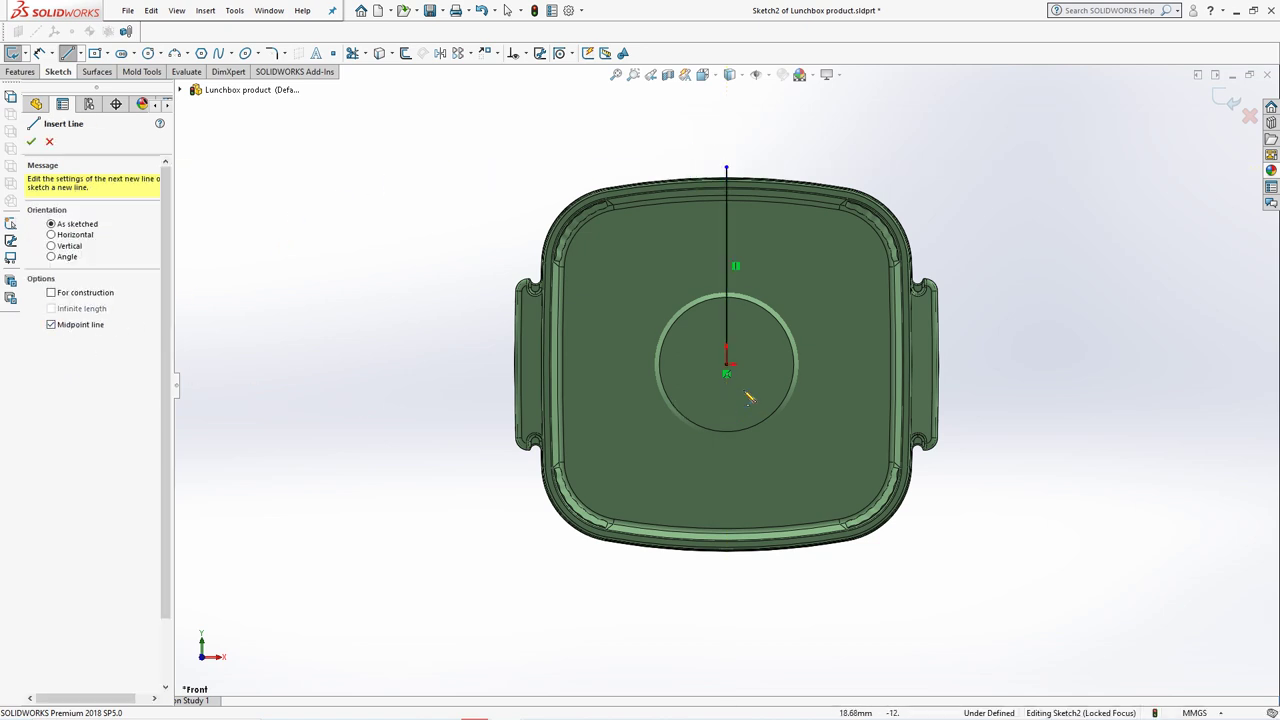
{"action": "left_click", "coordinate": [726, 365]}
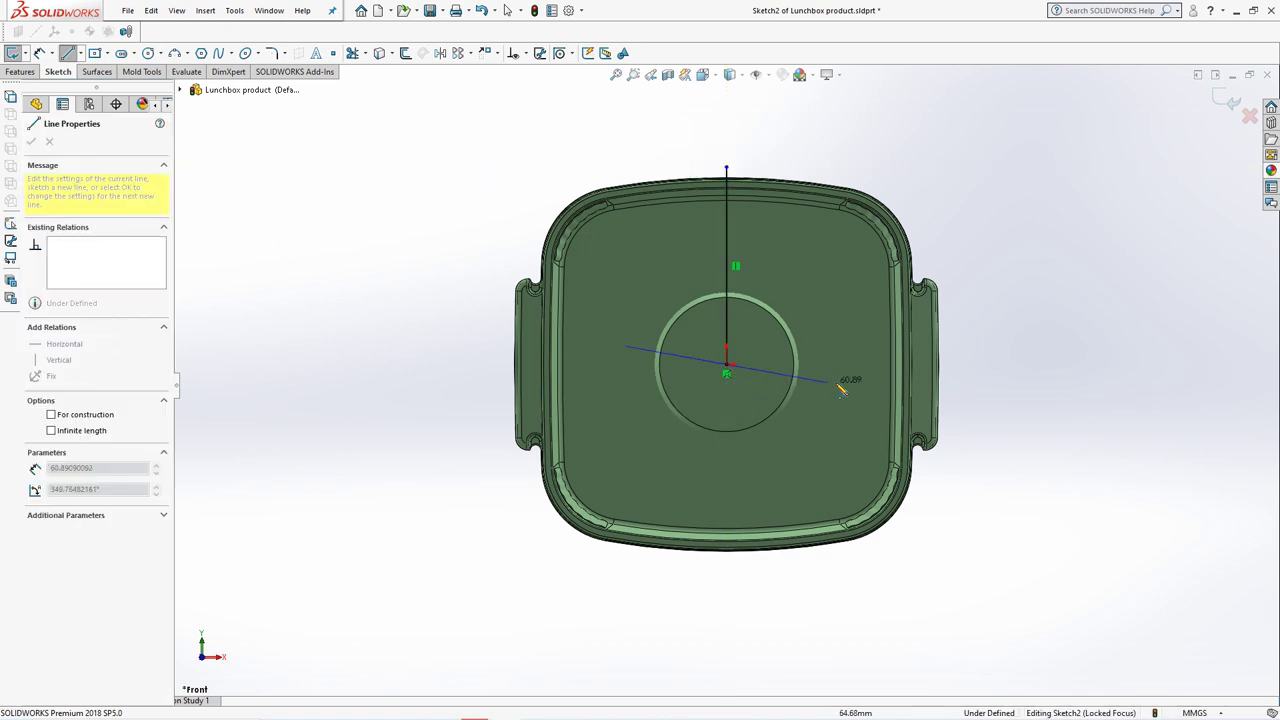
{"action": "left_click", "coordinate": [966, 390]}
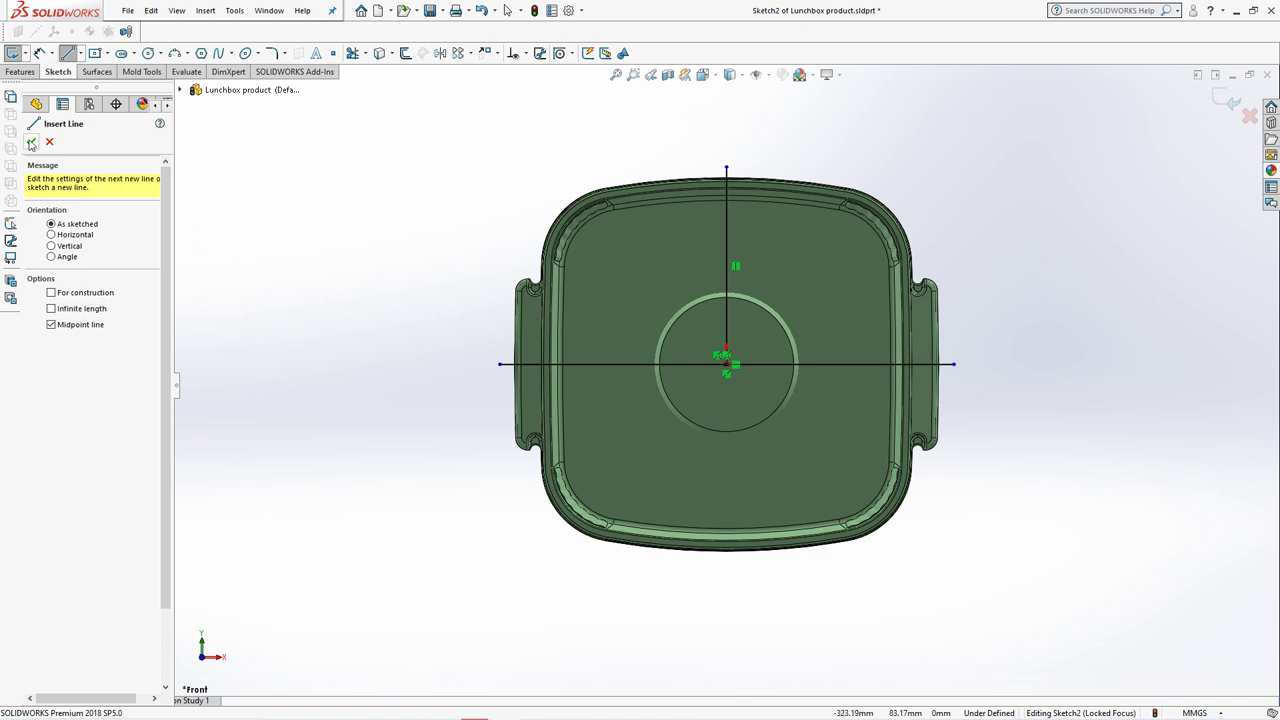
{"action": "left_click", "coordinate": [31, 142]}
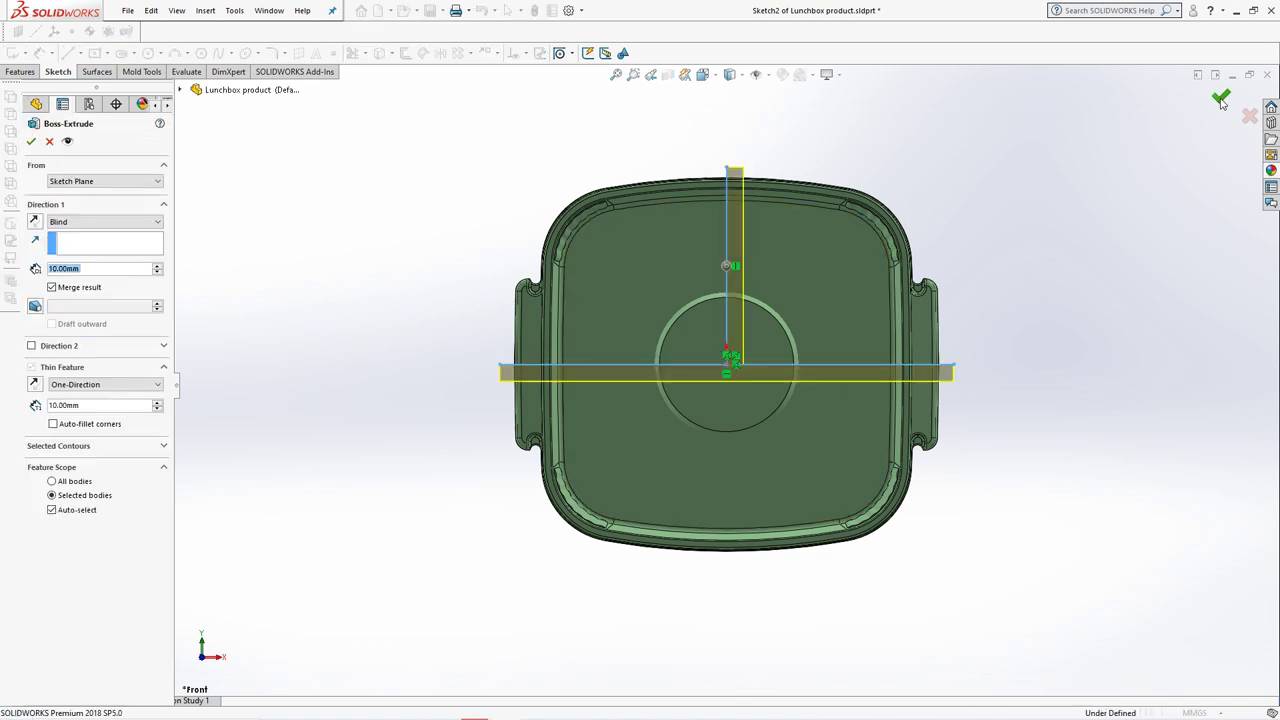
End the rib extrusion at the bottom face, unmerged, with a 3° outward draft
{"action": "left_click", "coordinate": [93, 222]}
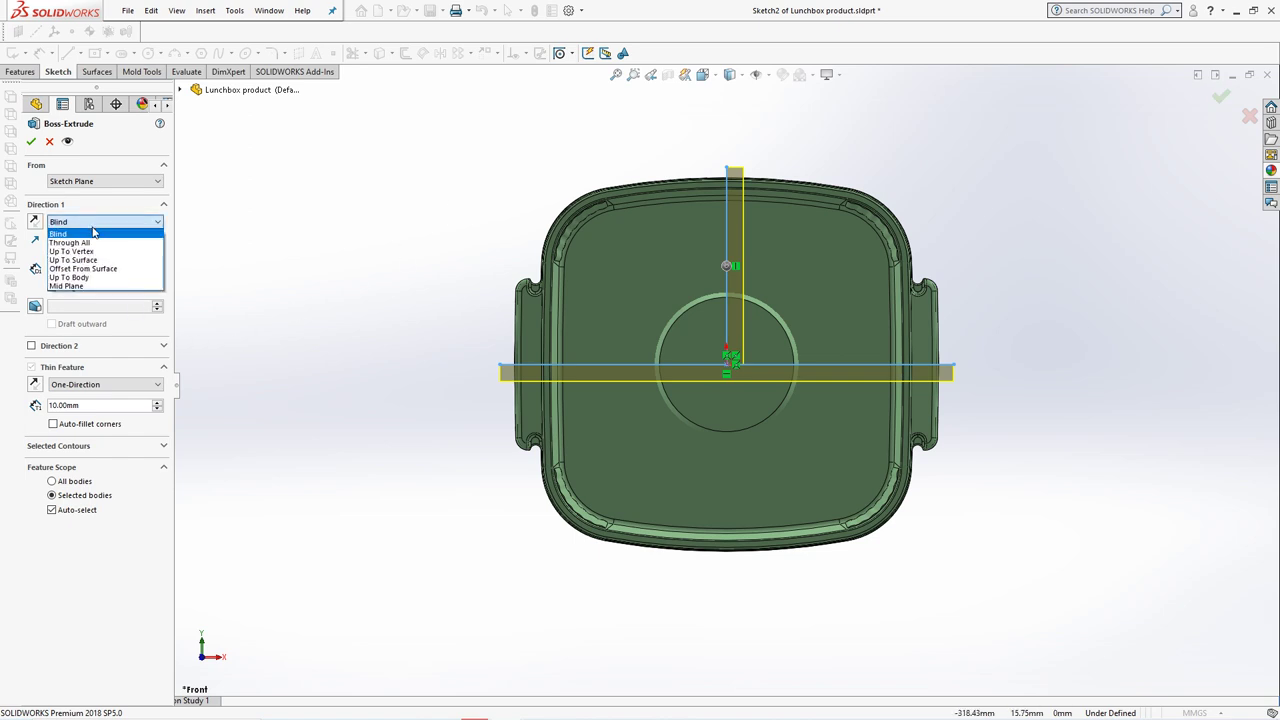
{"action": "left_click", "coordinate": [95, 255]}
{"action": "middle_click_drag", "start_coordinate": [362, 491], "coordinate": [460, 191]}
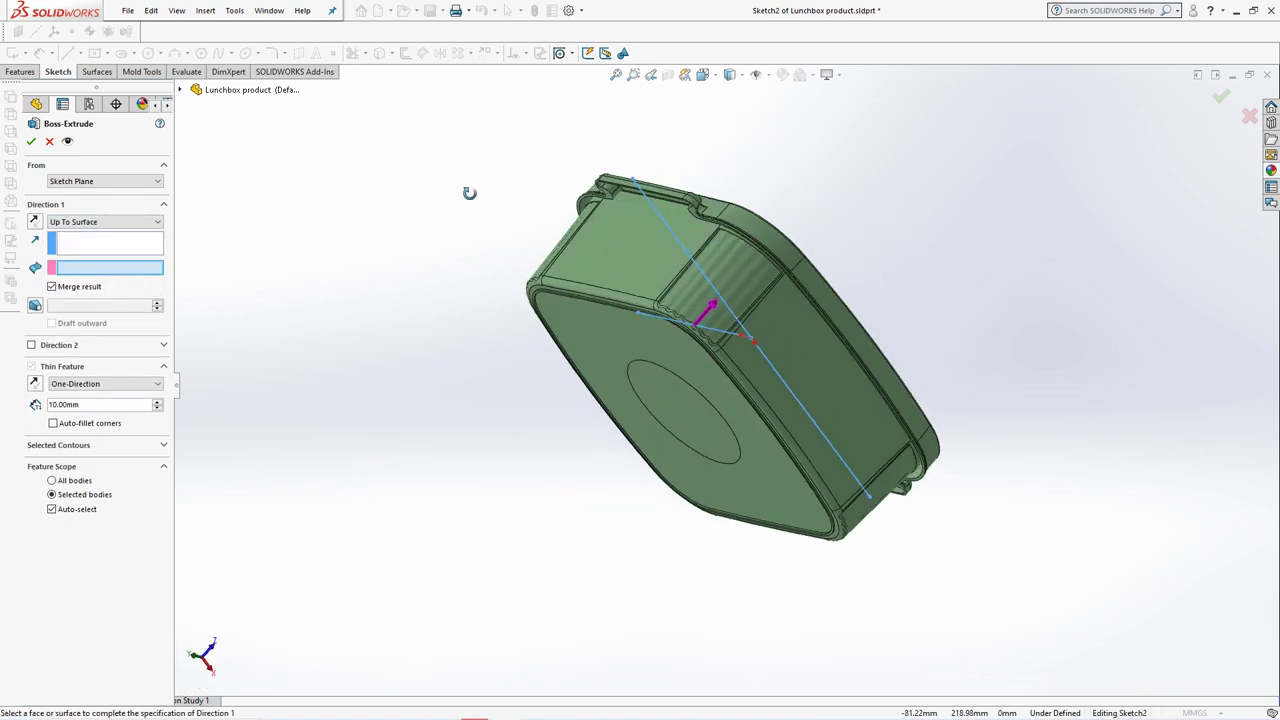
{"action": "left_click", "coordinate": [686, 407]}
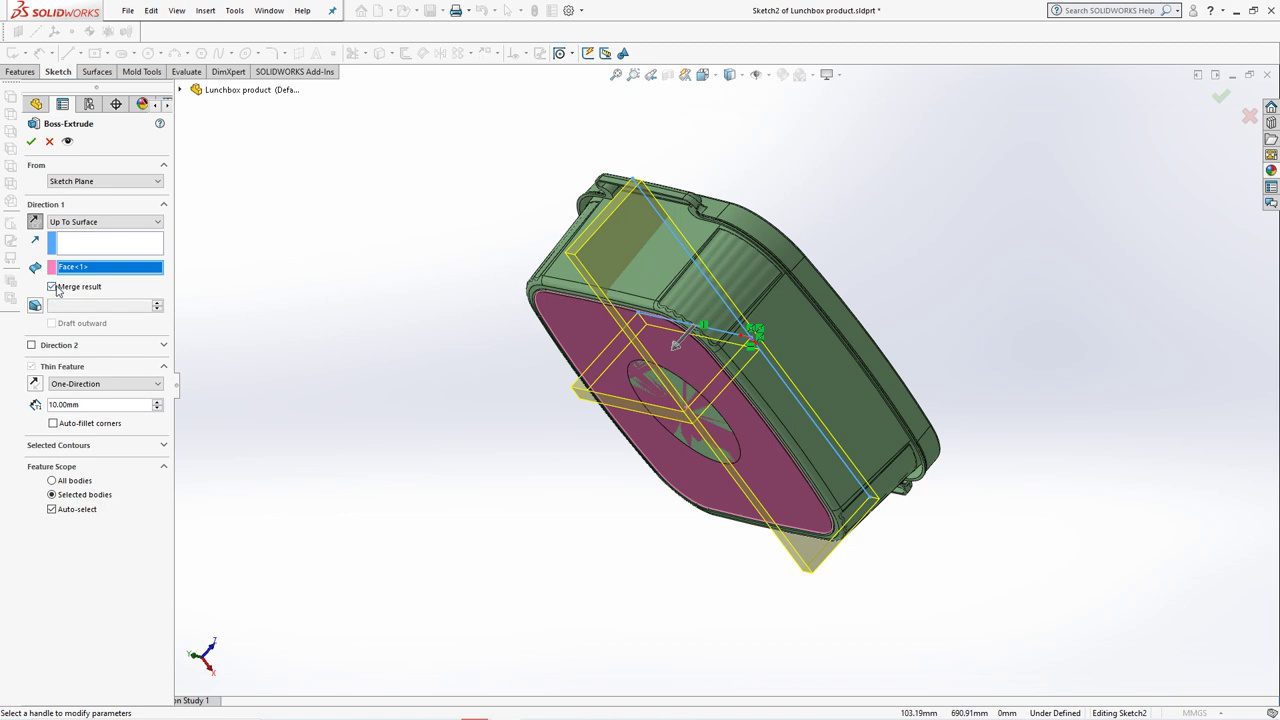
{"action": "left_click", "coordinate": [56, 288]}
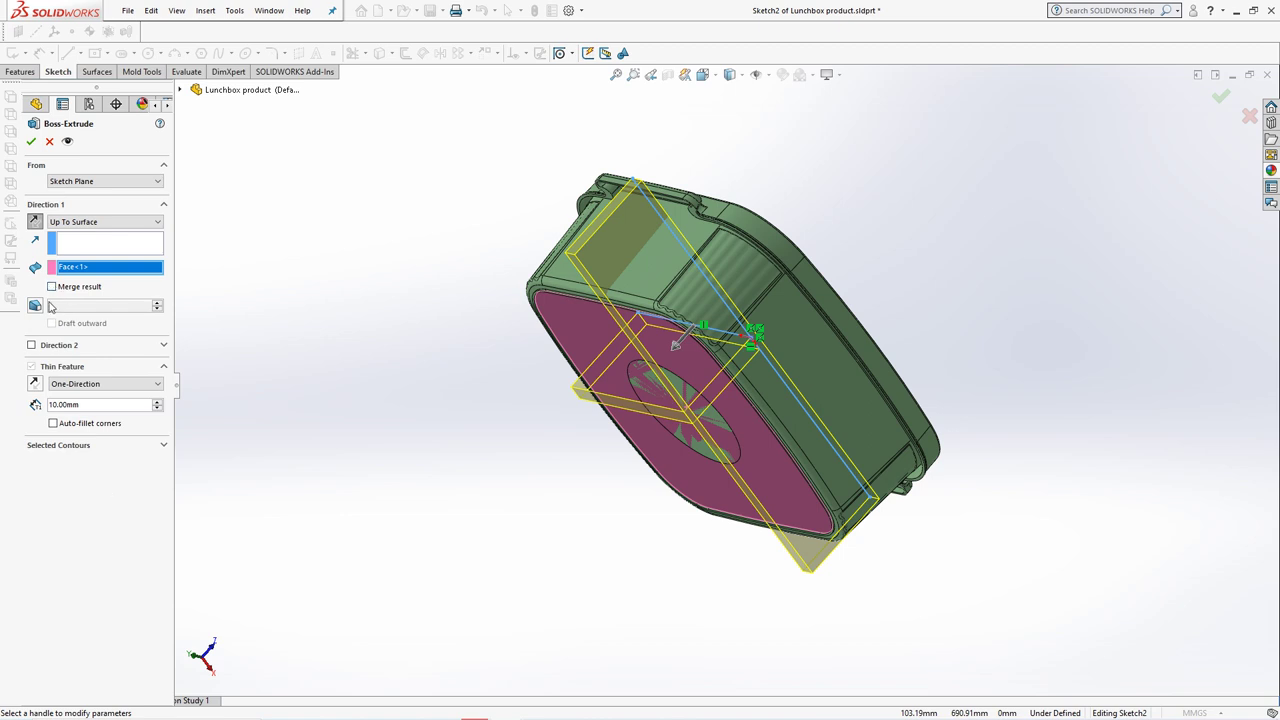
{"action": "left_click", "coordinate": [35, 306]}
{"action": "left_click", "coordinate": [52, 324]}
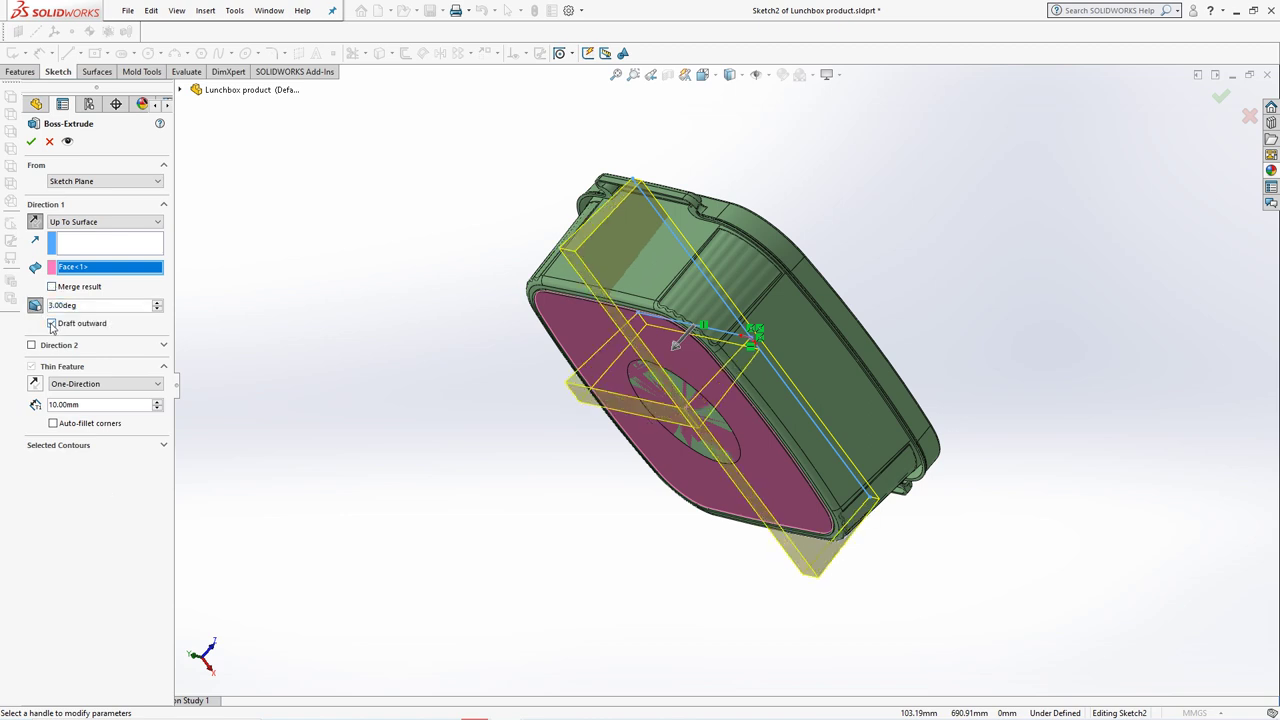
Make it a Mid-Plane thin feature 11.5 mm thick
{"action": "middle_click_drag", "start_coordinate": [383, 486], "coordinate": [222, 432]}
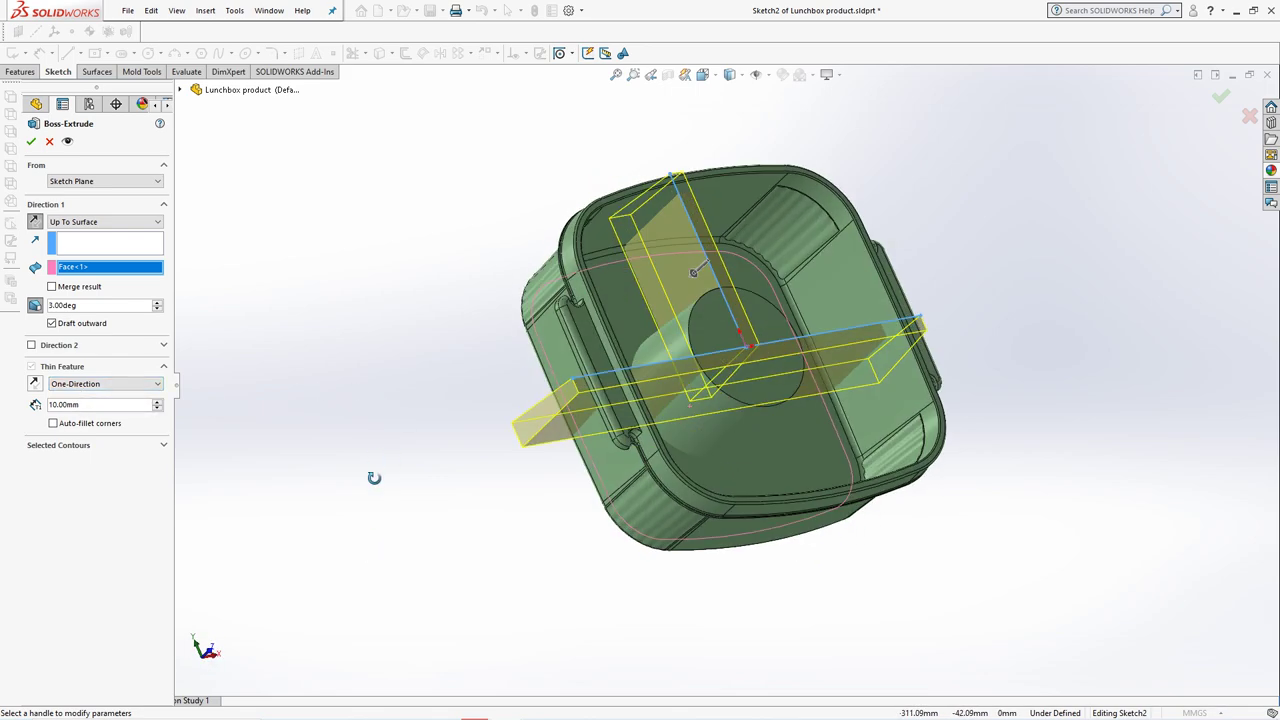
{"action": "left_click", "coordinate": [100, 384]}
{"action": "left_click", "coordinate": [100, 405]}
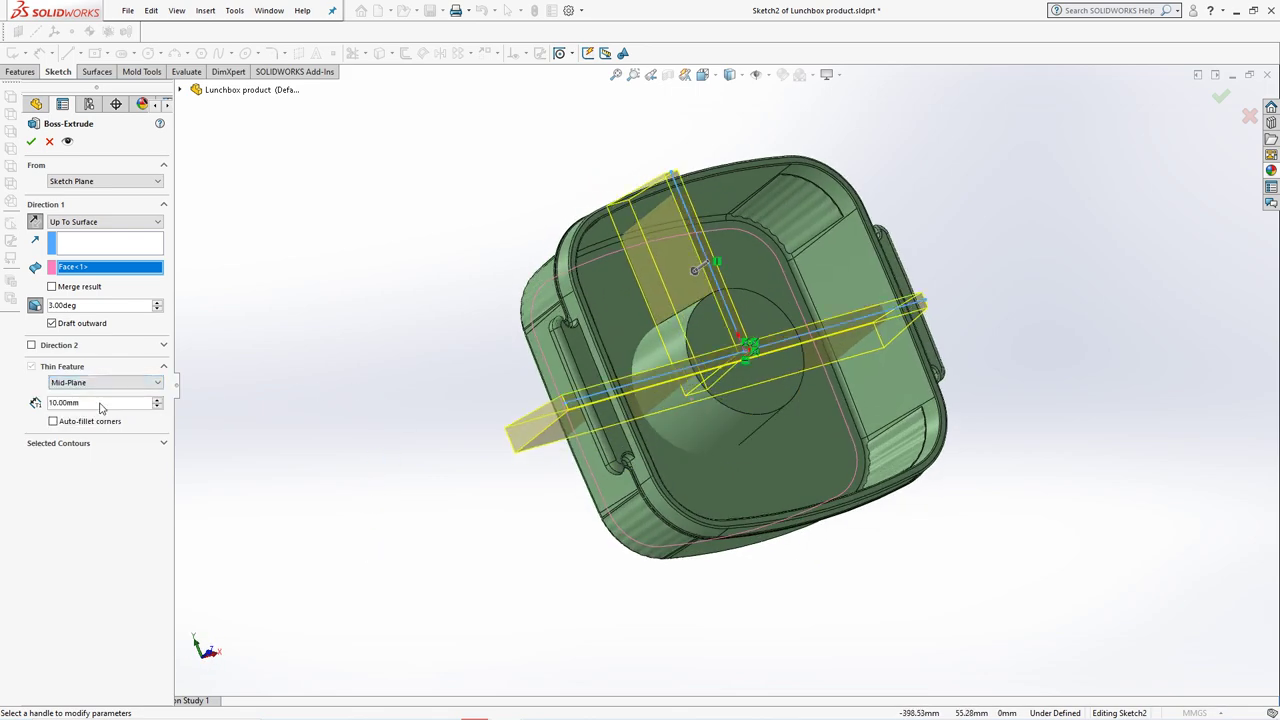
{"action": "type", "text": "11.5"}
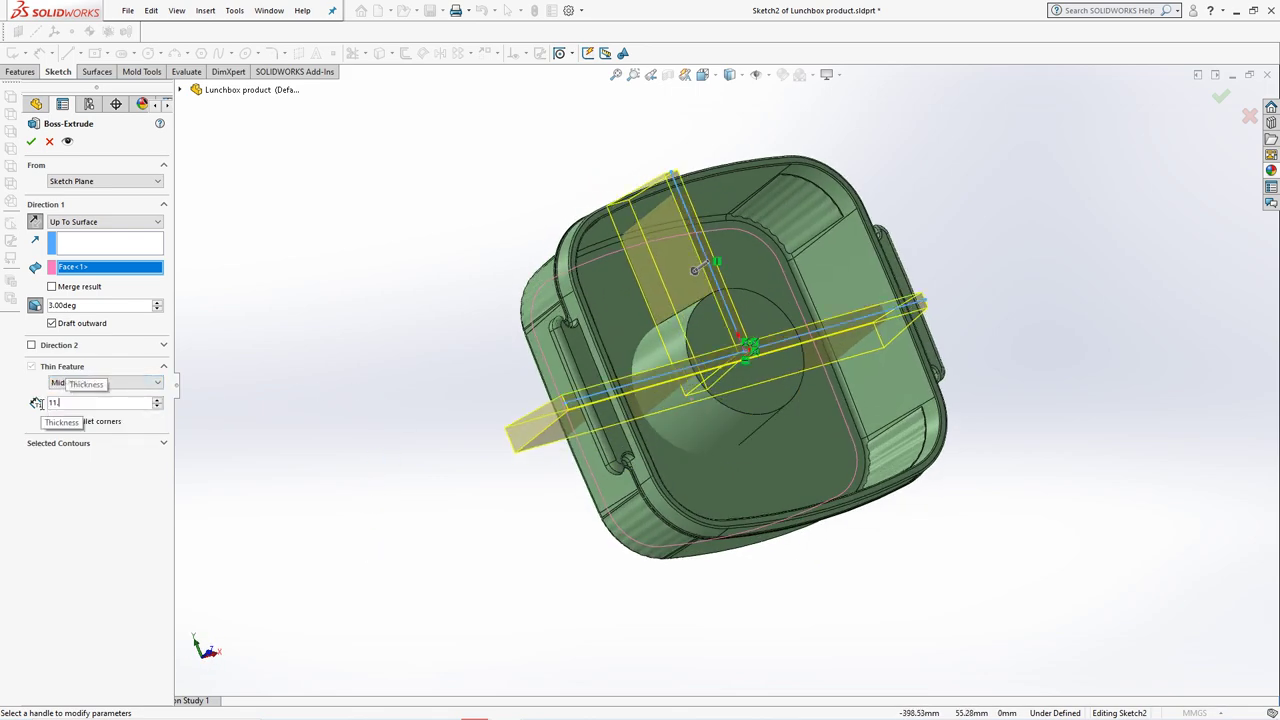
{"action": "key", "text": "Return"}
Merge the rib only with the Boss-Extrude1 body and accept the extrusion
{"action": "middle_click_drag", "start_coordinate": [335, 473], "coordinate": [305, 450]}
{"action": "left_click", "coordinate": [53, 287]}
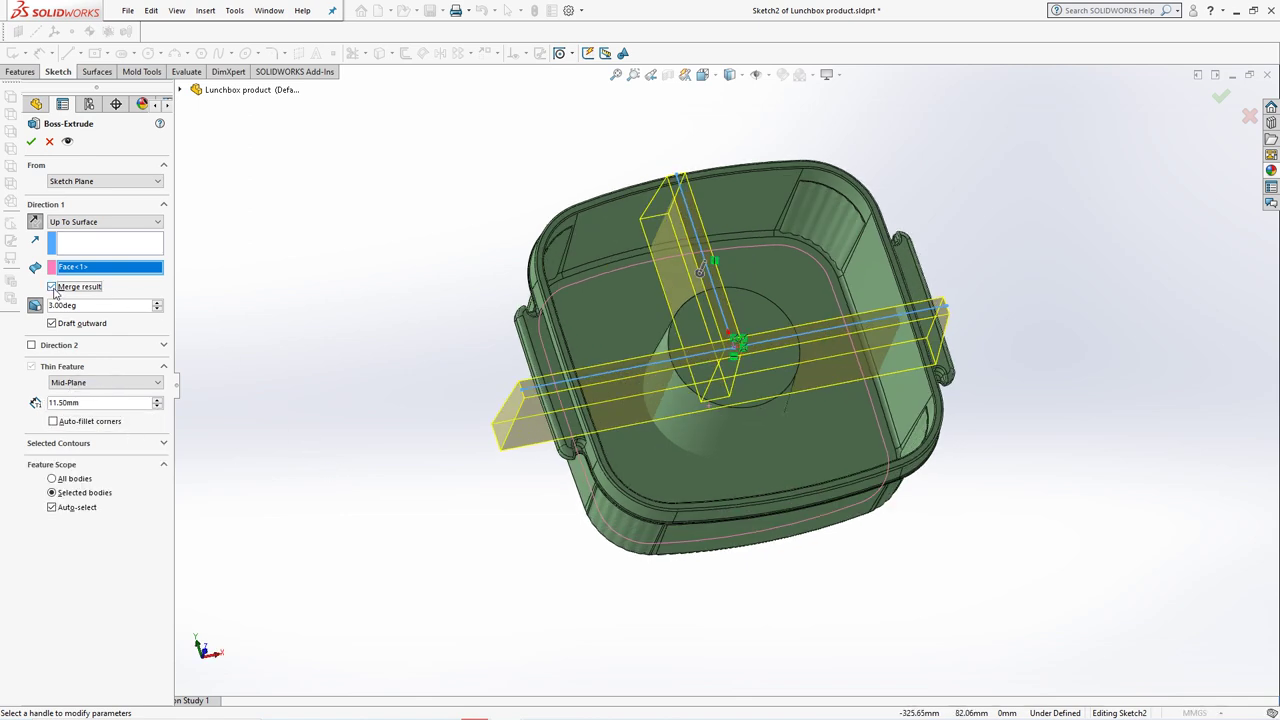
{"action": "left_click", "coordinate": [52, 508]}
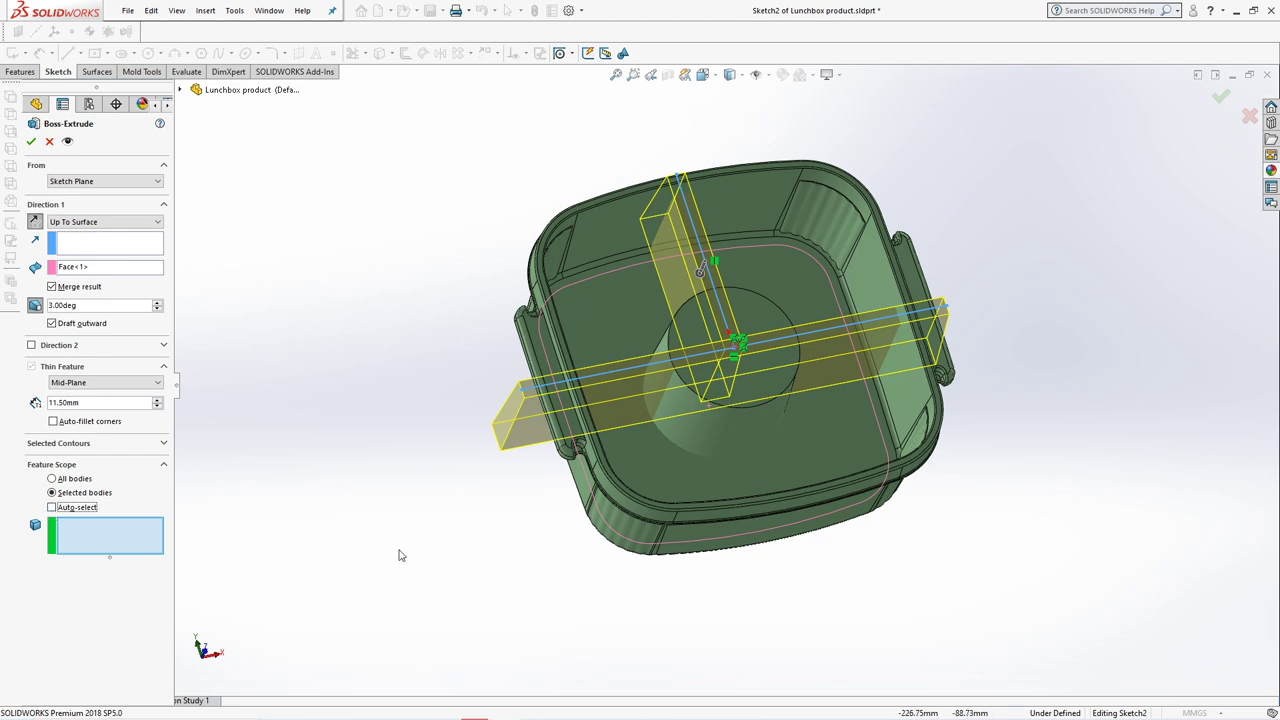
{"action": "left_click", "coordinate": [714, 425]}
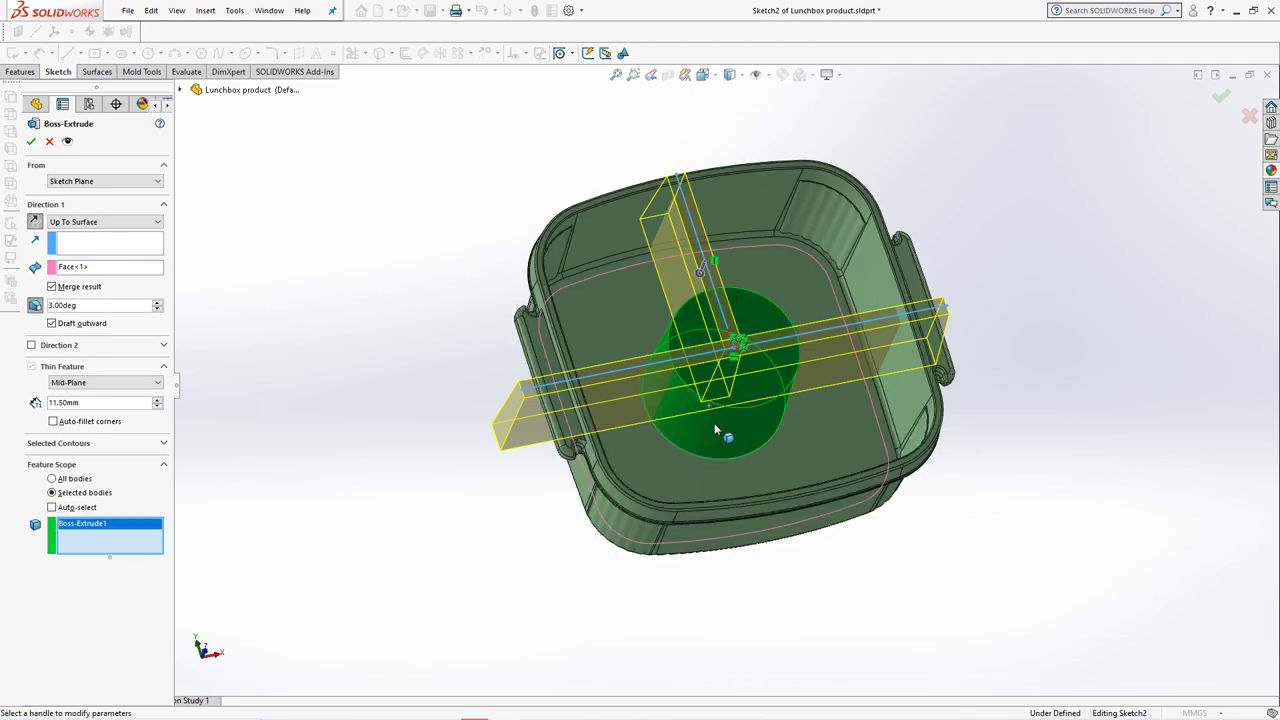
{"action": "left_click", "coordinate": [30, 145]}
{"action": "mouse_move", "coordinate": [400, 451]}
{"action": "middle_mouse_down"}
{"action": "mouse_move", "coordinate": [383, 358]}
{"action": "mouse_move", "coordinate": [409, 429]}
{"action": "mouse_move", "coordinate": [483, 162]}
{"action": "mouse_move", "coordinate": [460, 317]}
{"action": "mouse_move", "coordinate": [415, 388]}
{"action": "middle_mouse_up"}
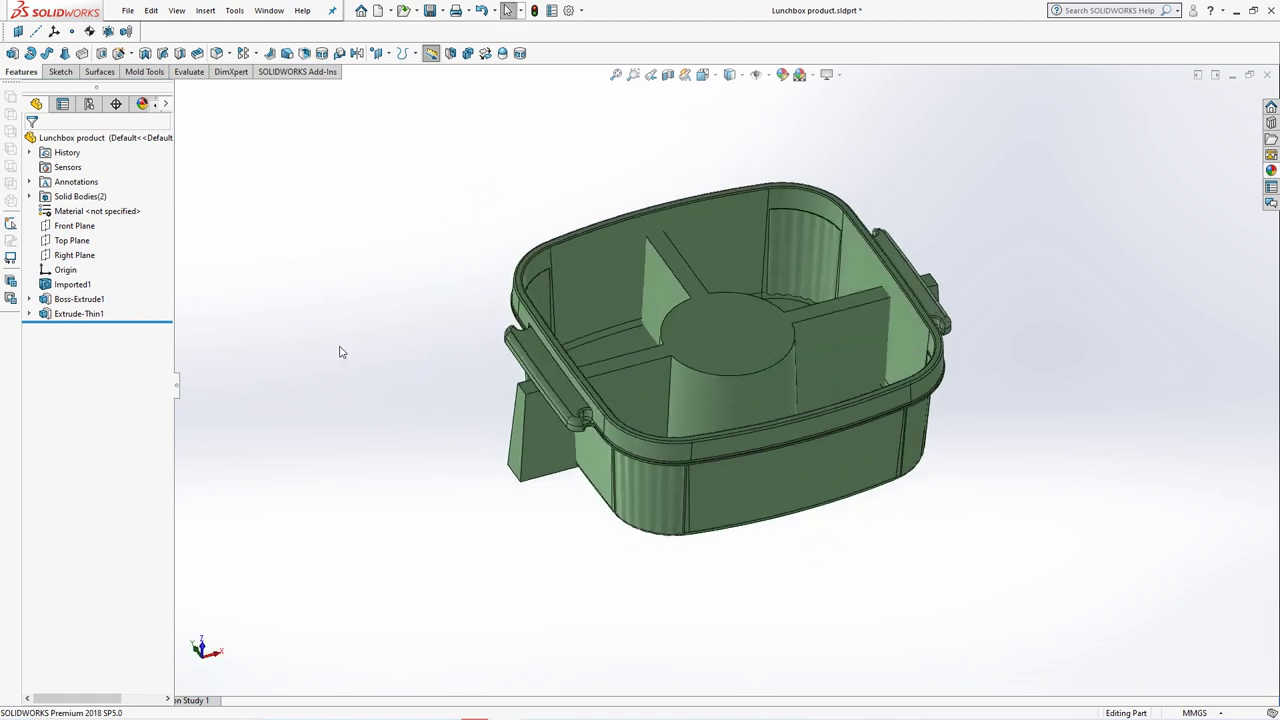
Start an extruded cut and sketch a circle at the origin on the hub face
{"action": "left_click", "coordinate": [101, 53]}
{"action": "left_click", "coordinate": [722, 339]}
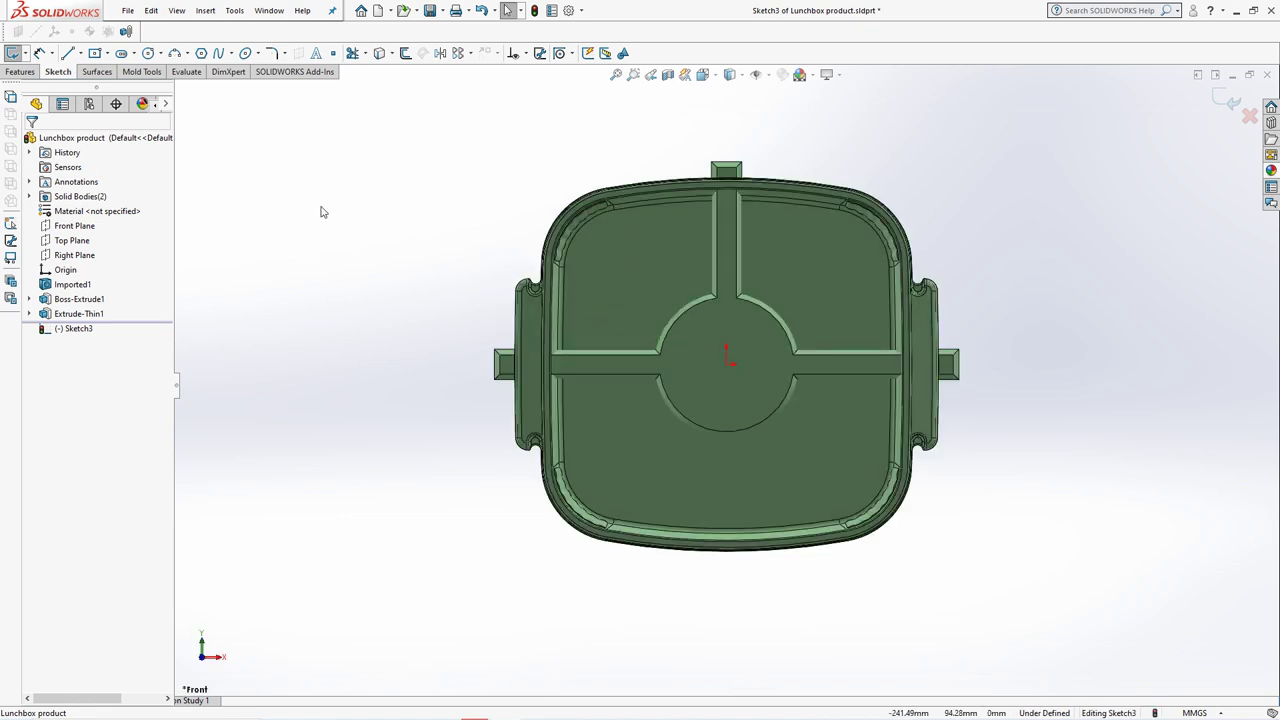
{"action": "left_click", "coordinate": [149, 54]}
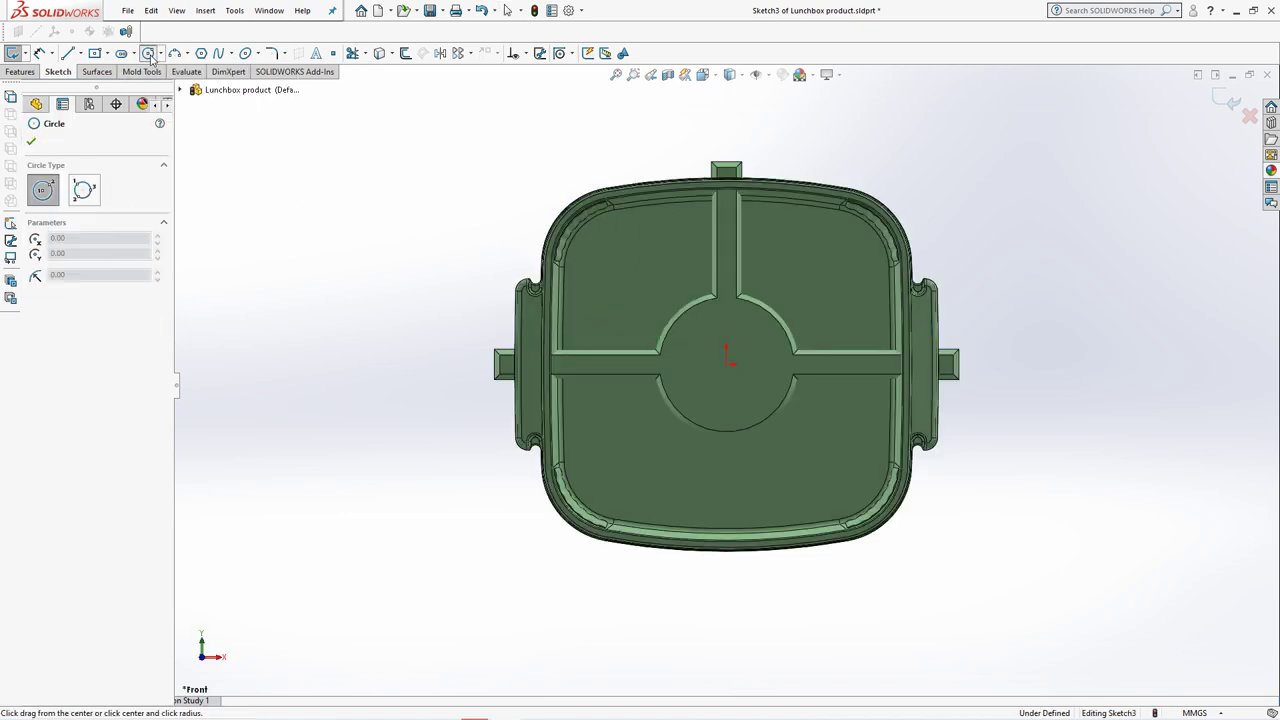
{"action": "left_click", "coordinate": [726, 365]}
{"action": "left_click", "coordinate": [766, 337]}
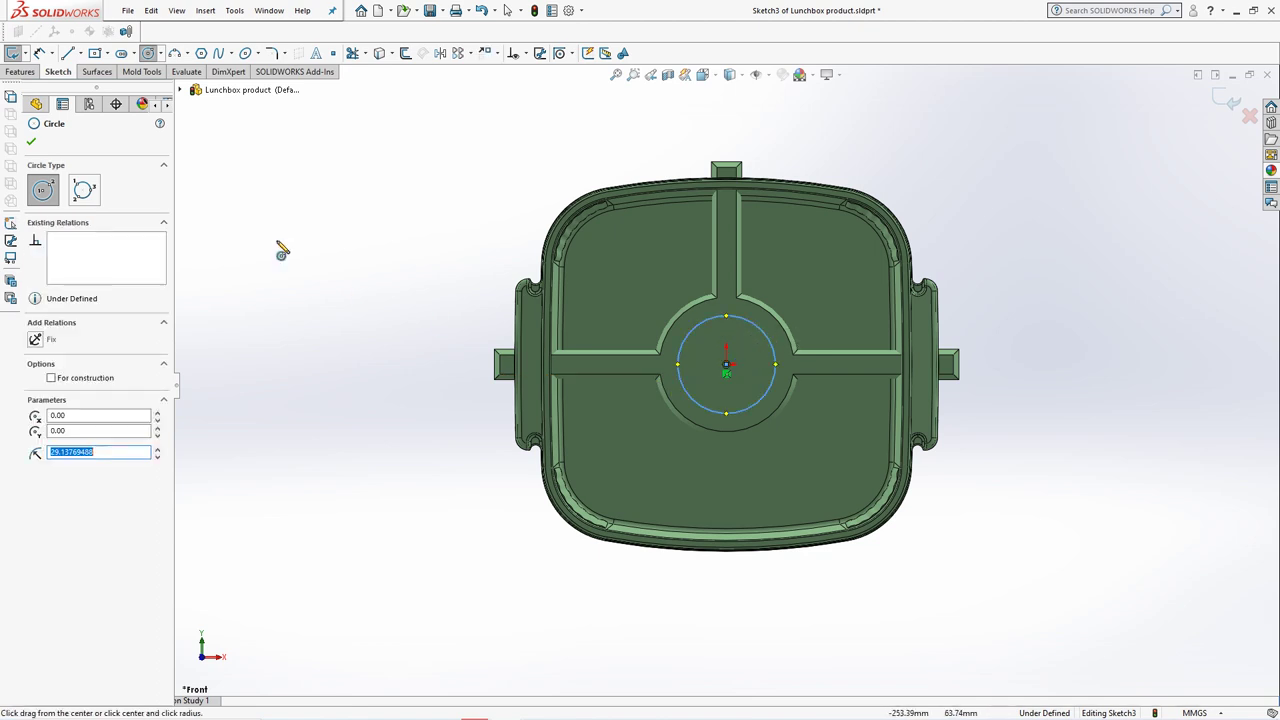
Dimension the circle 11 mm from the hub's arc edge
{"action": "left_click", "coordinate": [39, 54]}
{"action": "left_click", "coordinate": [761, 331]}
{"action": "left_click", "coordinate": [776, 316]}
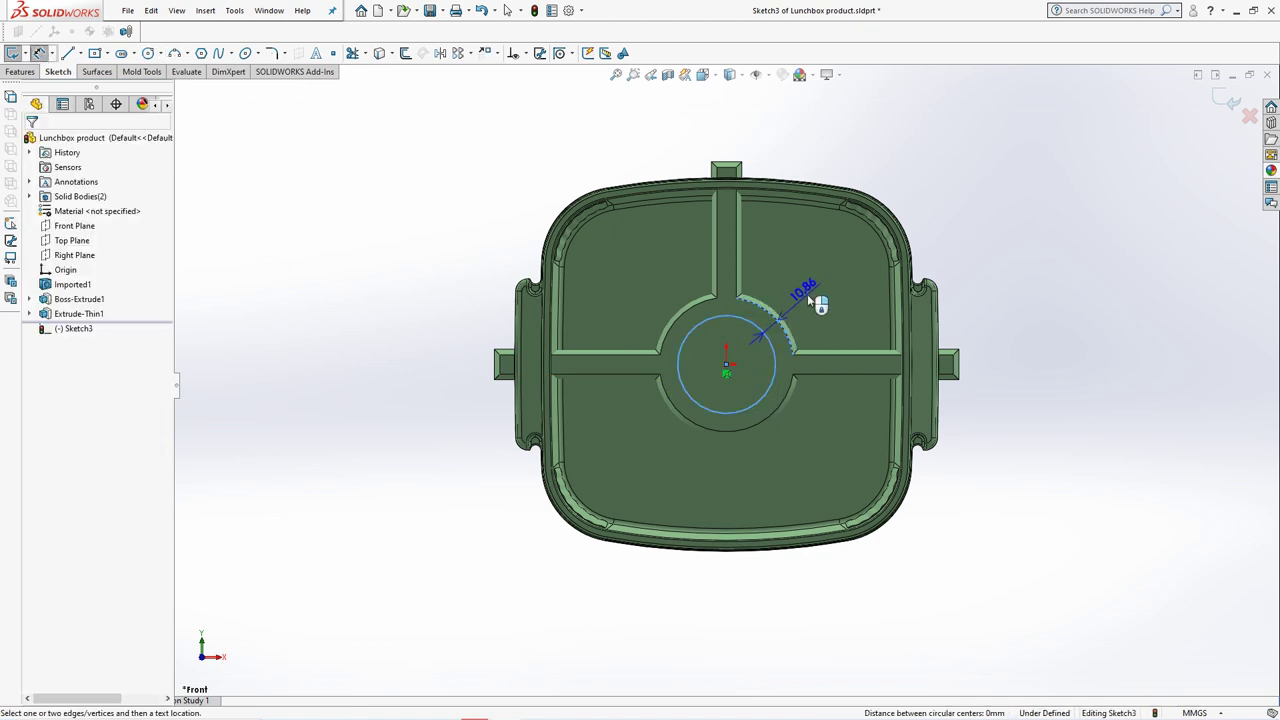
{"action": "left_click", "coordinate": [812, 298]}
{"action": "type", "text": "11"}
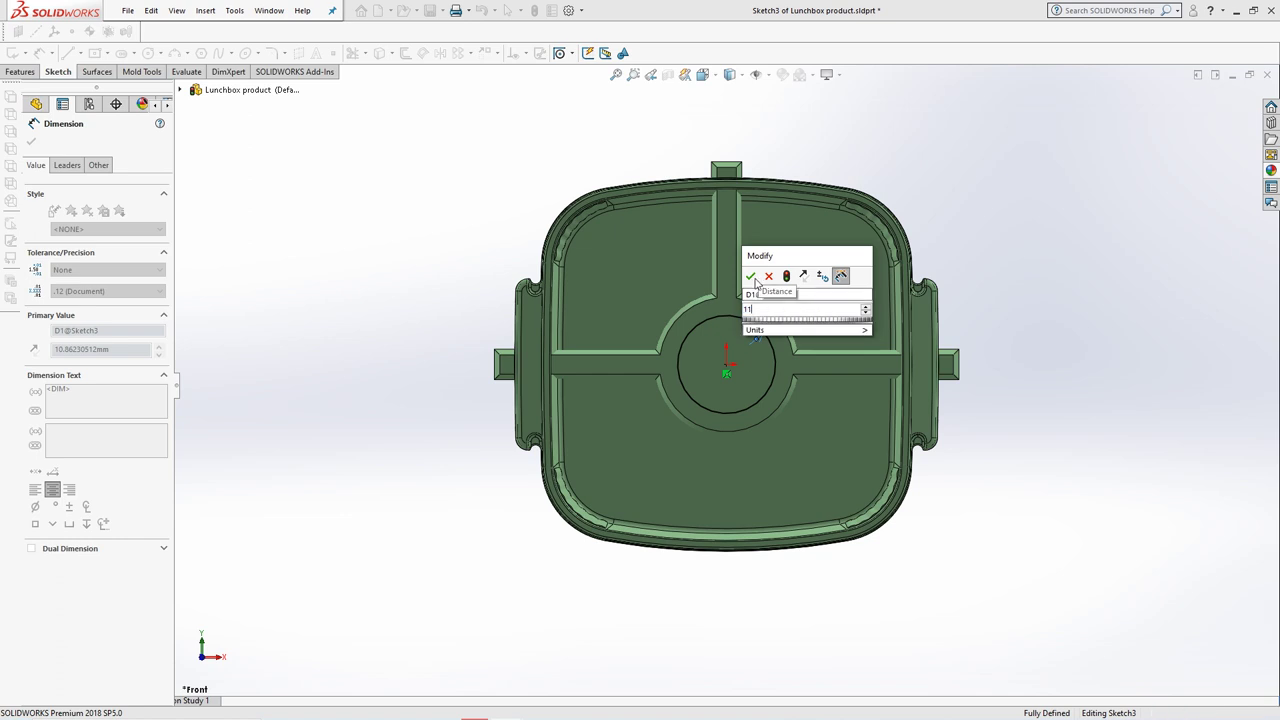
{"action": "left_click", "coordinate": [755, 282]}
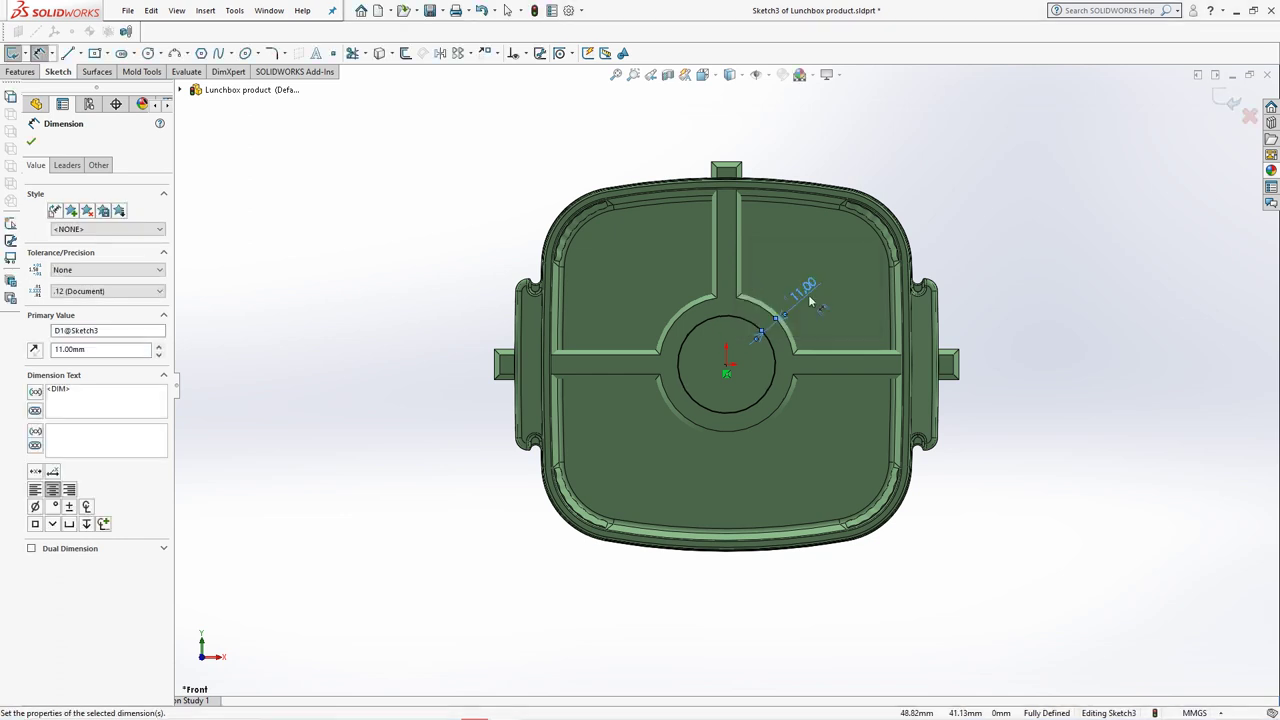
{"action": "left_click", "coordinate": [1223, 100]}
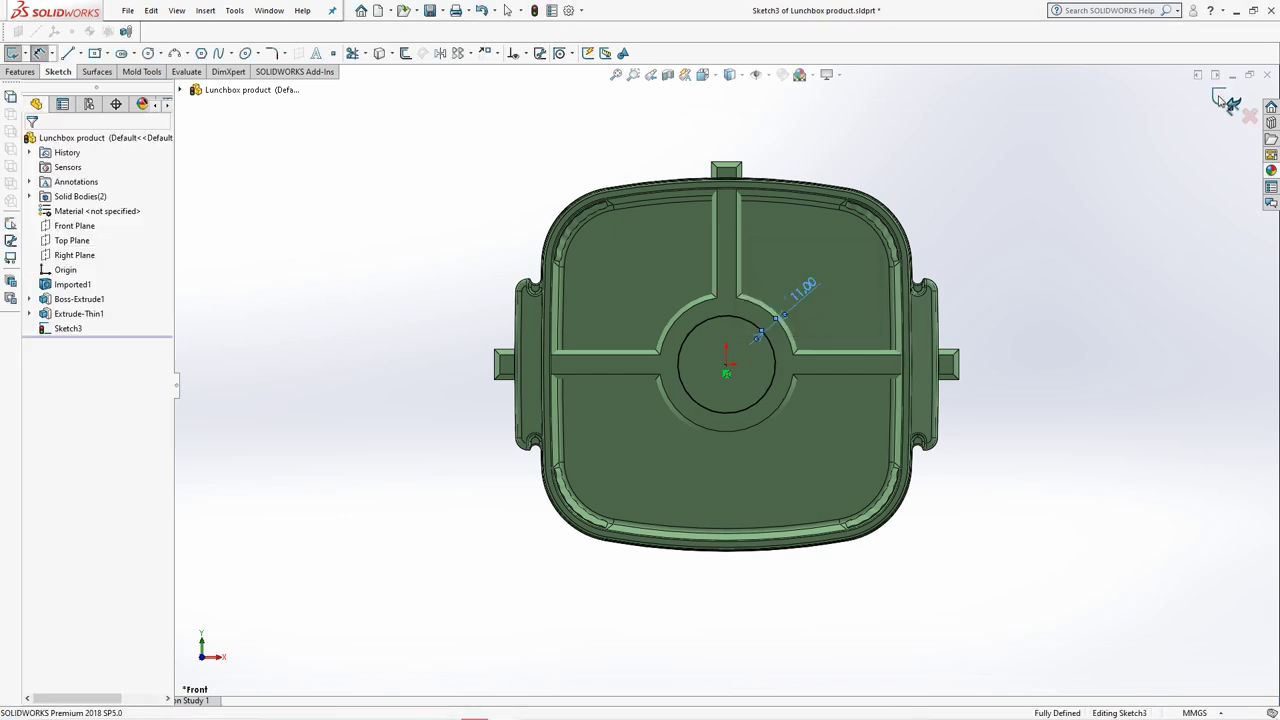
Cut the circle Blind 60 mm deep with a 3° draft into the hub
{"action": "key", "text": "e"}
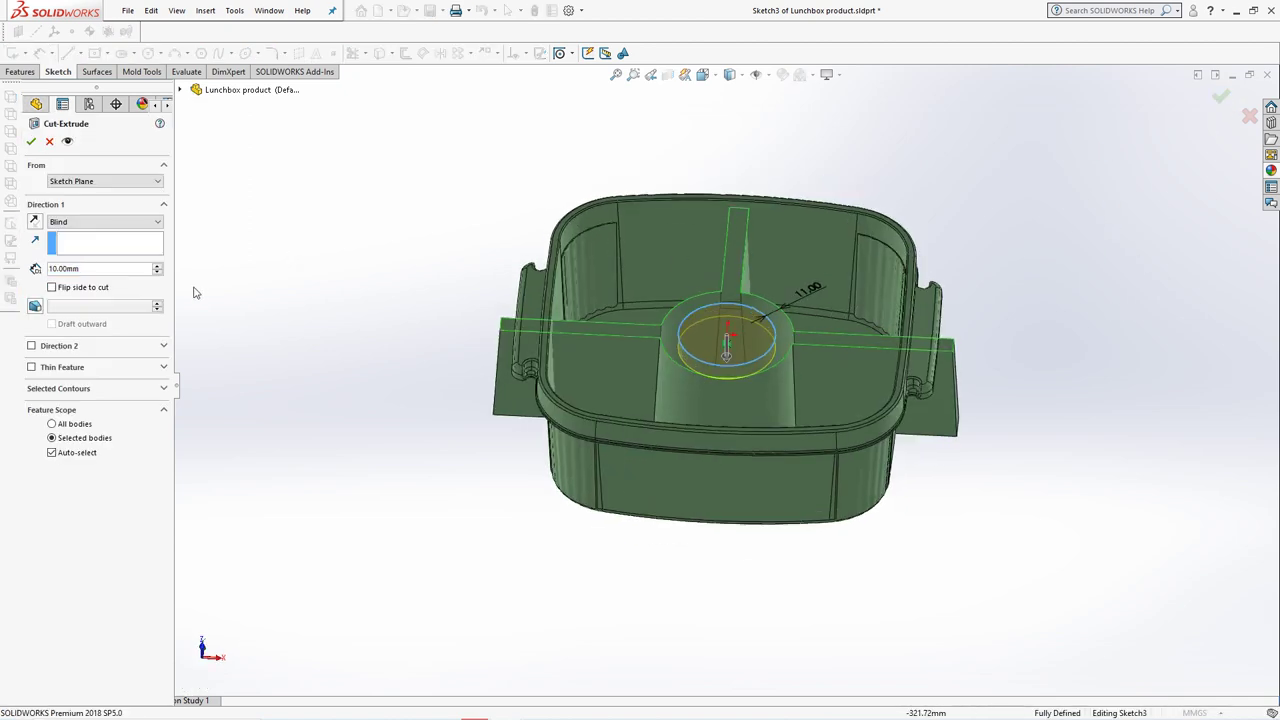
{"action": "left_click", "coordinate": [156, 267]}
{"action": "left_click", "coordinate": [156, 267]}
{"action": "left_click", "coordinate": [156, 267]}
{"action": "left_click", "coordinate": [156, 267]}
{"action": "left_click", "coordinate": [156, 267]}
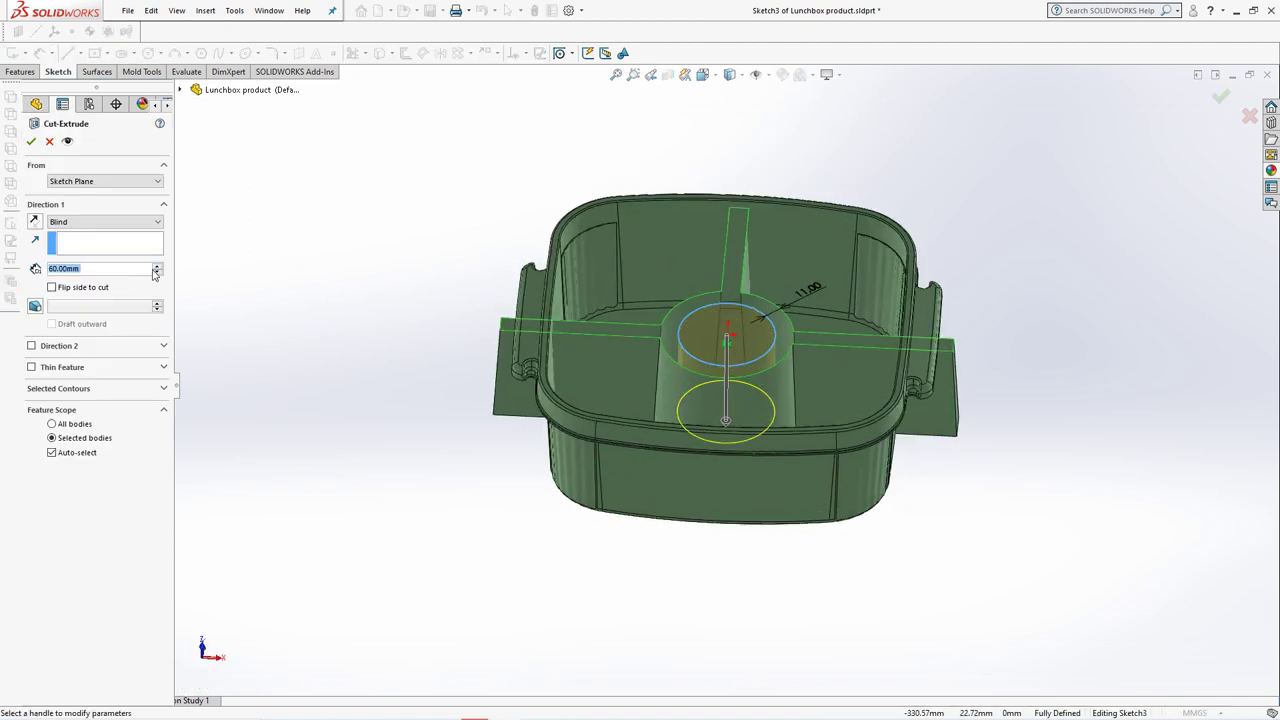
{"action": "left_click", "coordinate": [35, 307]}
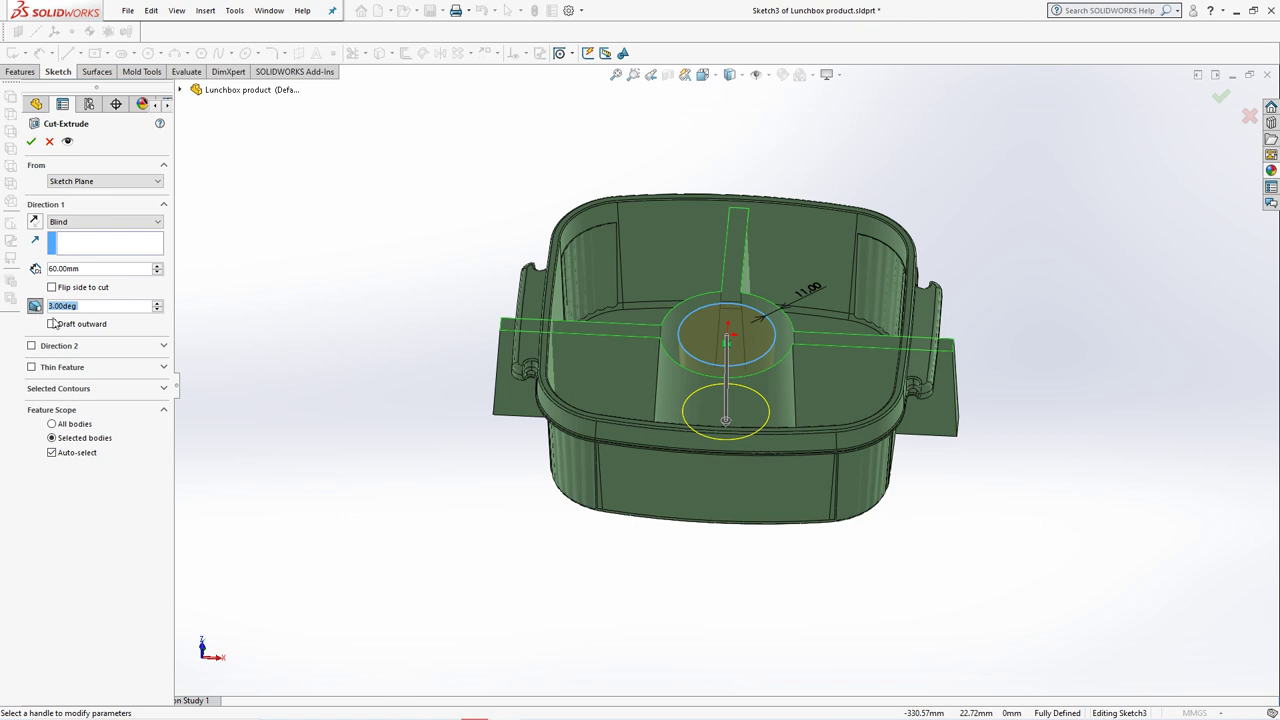
{"action": "left_click", "coordinate": [52, 323]}
{"action": "left_click", "coordinate": [52, 323]}
{"action": "middle_click_drag", "start_coordinate": [337, 397], "coordinate": [320, 440]}
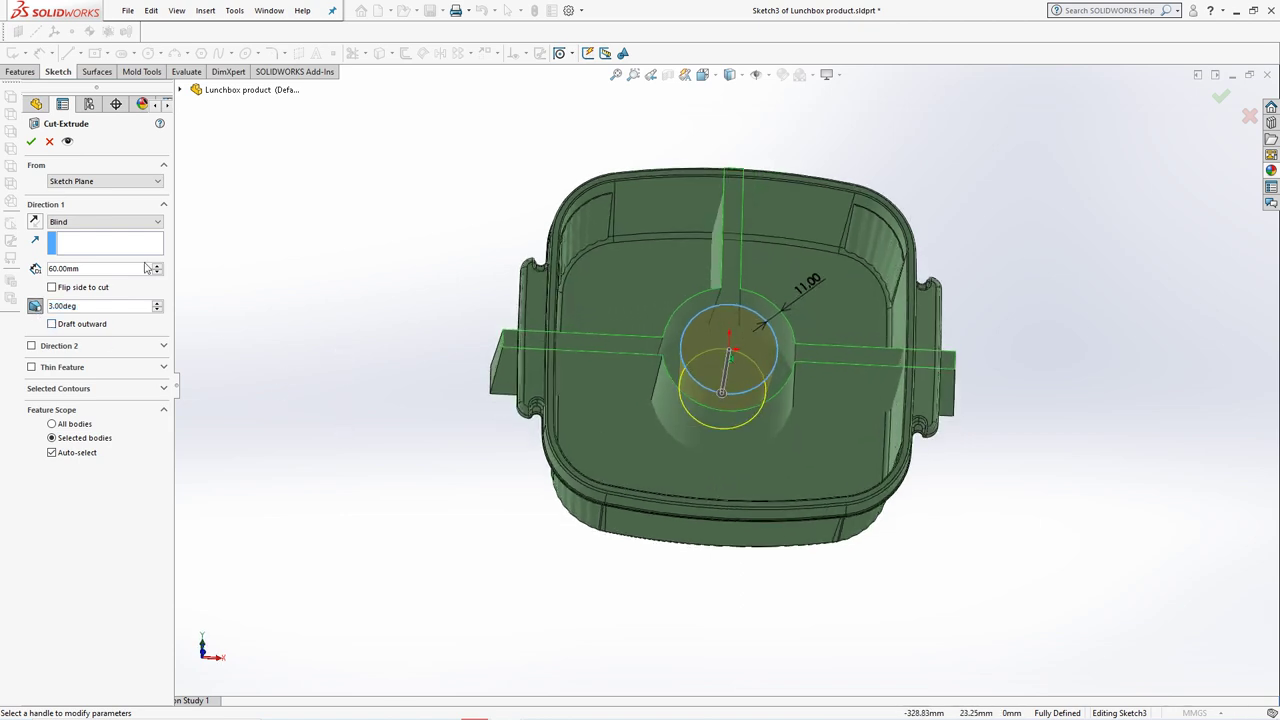
{"action": "left_click", "coordinate": [31, 142]}
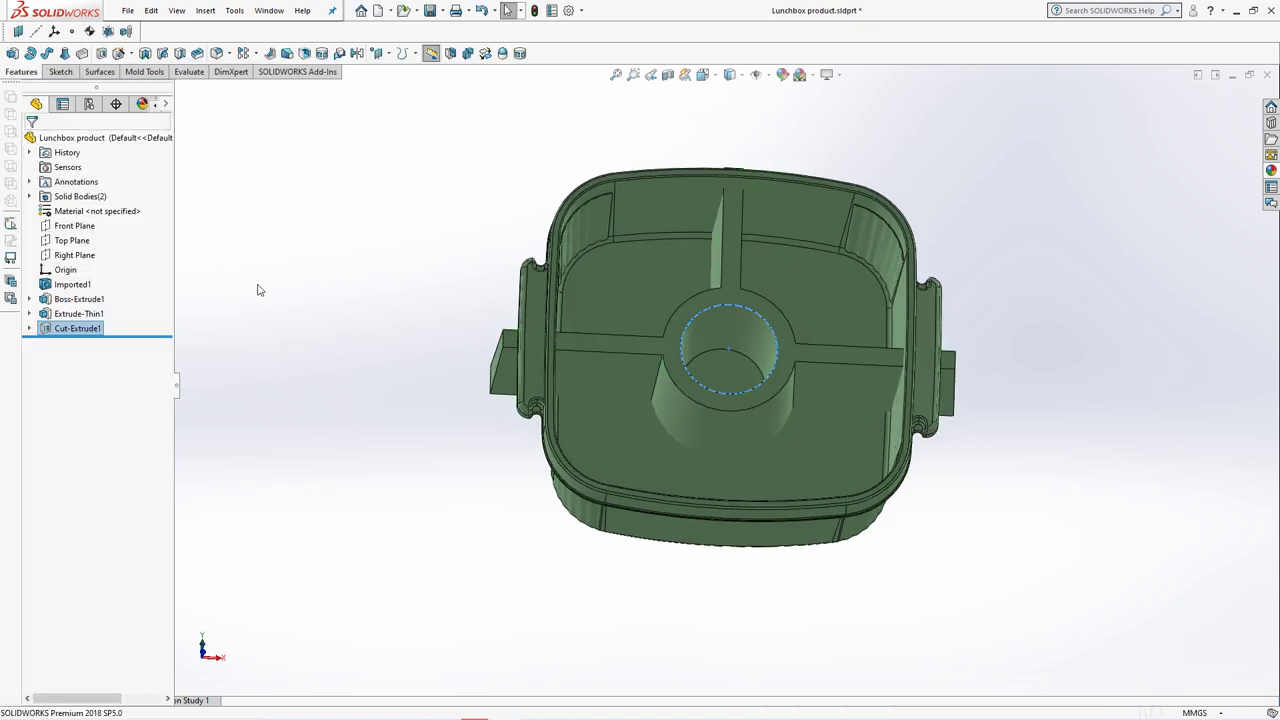
Section the model along the Top Plane to inspect the cut interior
{"action": "mouse_move", "coordinate": [315, 313]}
{"action": "middle_mouse_down"}
{"action": "mouse_move", "coordinate": [300, 237]}
{"action": "mouse_move", "coordinate": [314, 349]}
{"action": "middle_mouse_up"}
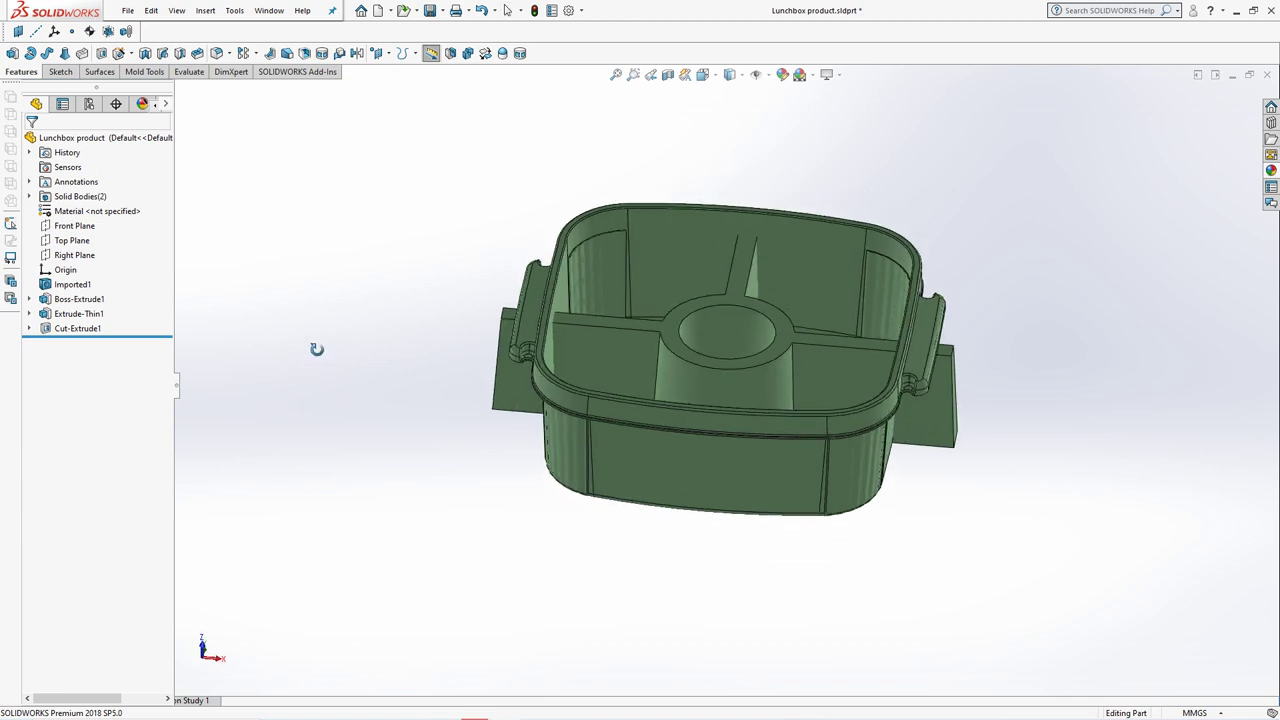
{"action": "left_click", "coordinate": [668, 76]}
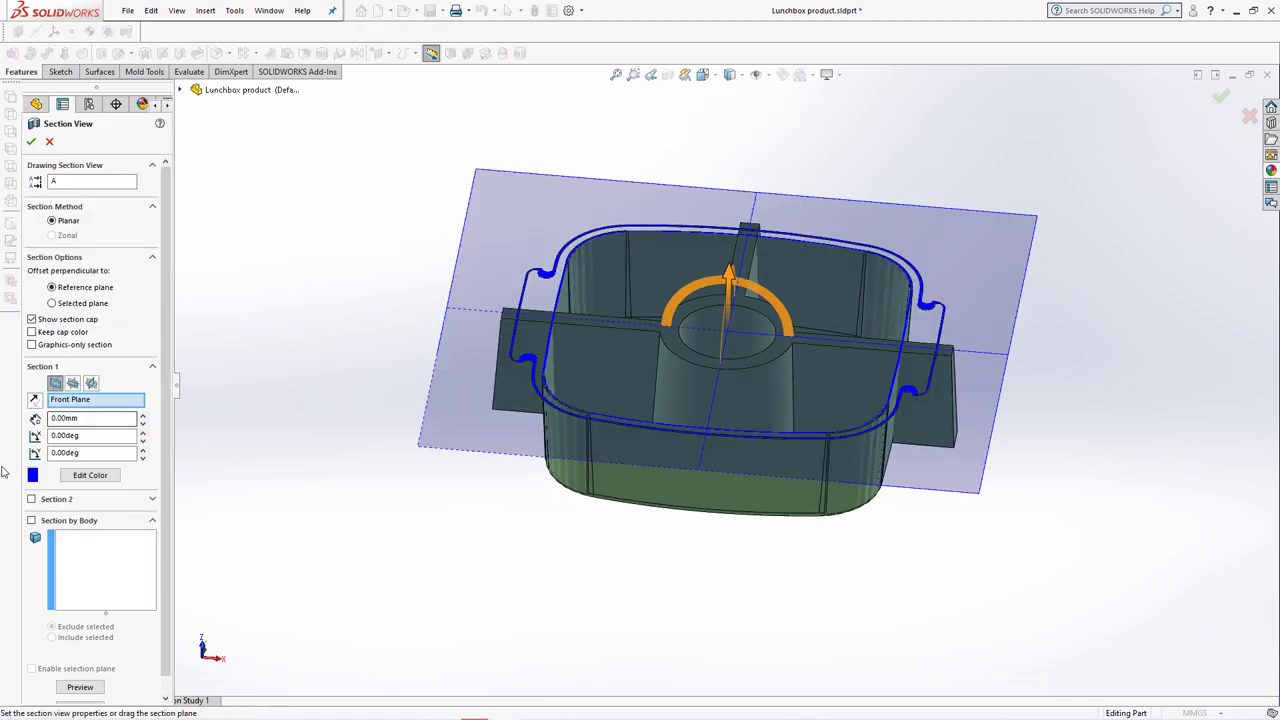
{"action": "left_click", "coordinate": [72, 384]}
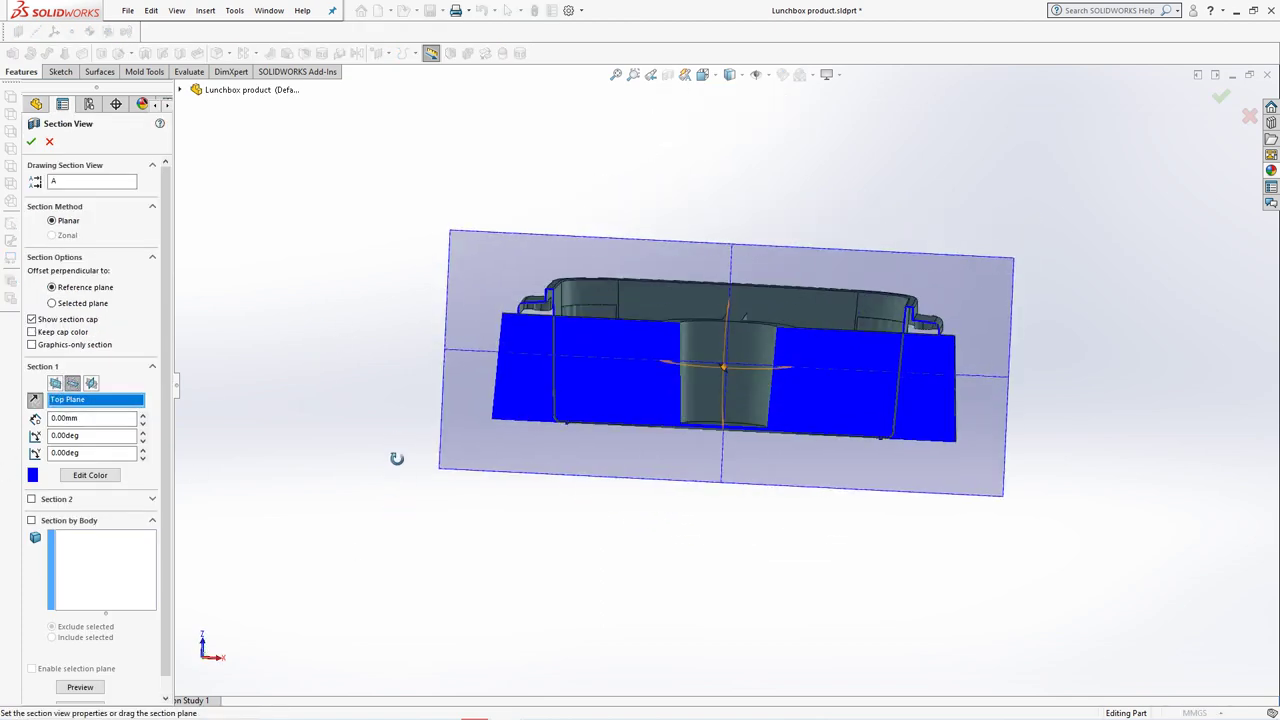
{"action": "scroll", "coordinate": [750, 410], "scroll_direction": "down", "scroll_amount": 3}
{"action": "scroll", "coordinate": [752, 400], "scroll_direction": "down", "scroll_amount": 2}
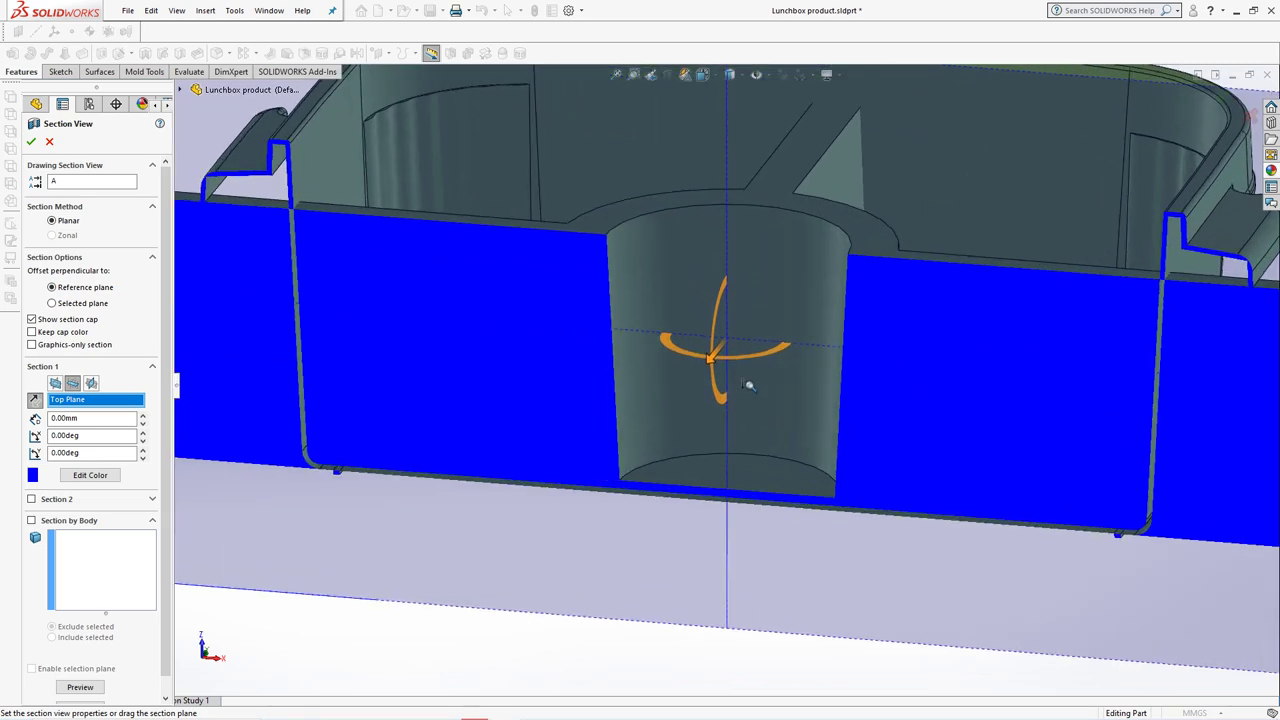
{"action": "scroll", "coordinate": [745, 430], "scroll_direction": "up", "scroll_amount": 5}
Turn off the section view and start a fillet with 5 mm radius
{"action": "left_click", "coordinate": [49, 141]}
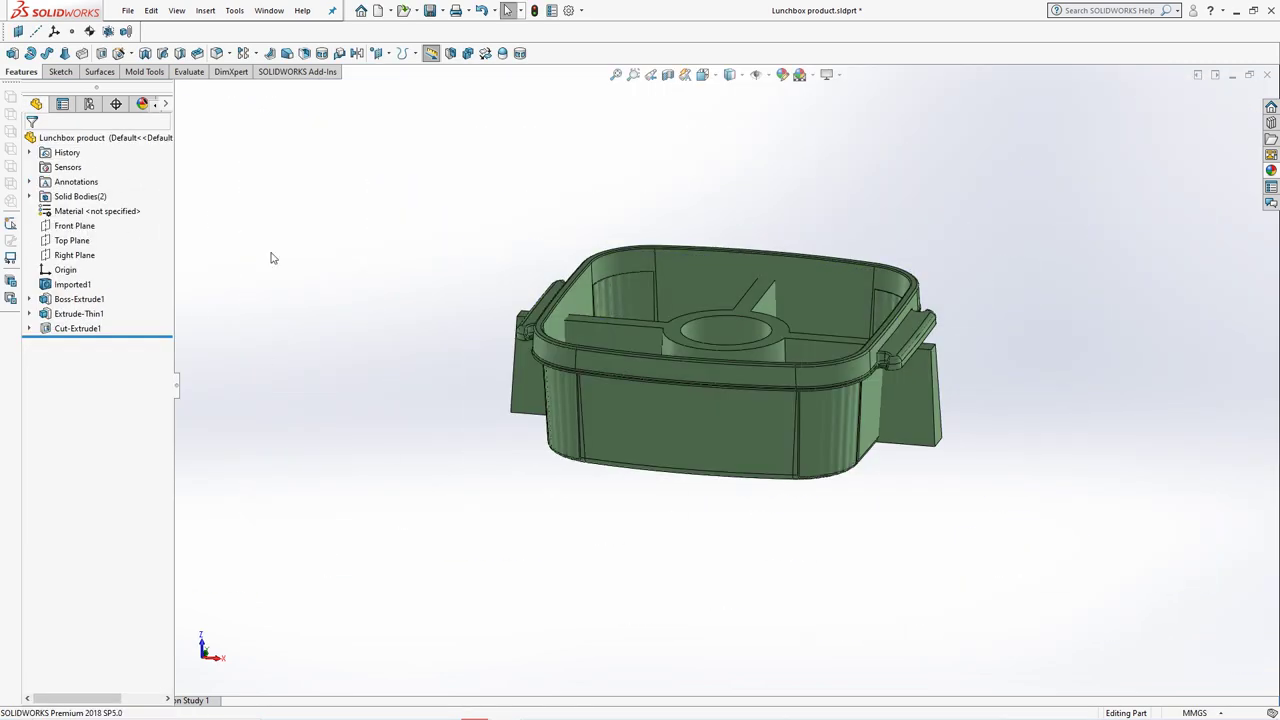
{"action": "mouse_move", "coordinate": [271, 257]}
{"action": "middle_mouse_down"}
{"action": "mouse_move", "coordinate": [357, 386]}
{"action": "mouse_move", "coordinate": [318, 322]}
{"action": "middle_mouse_up"}
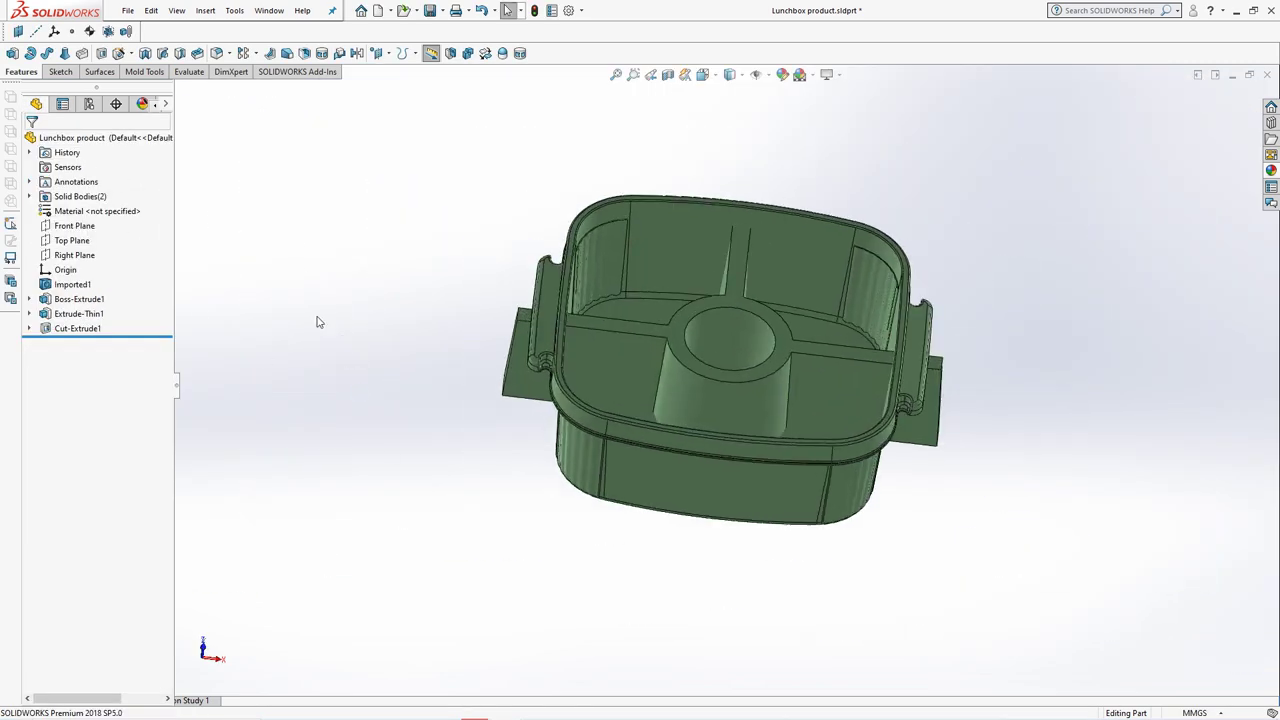
{"action": "left_click", "coordinate": [217, 55]}
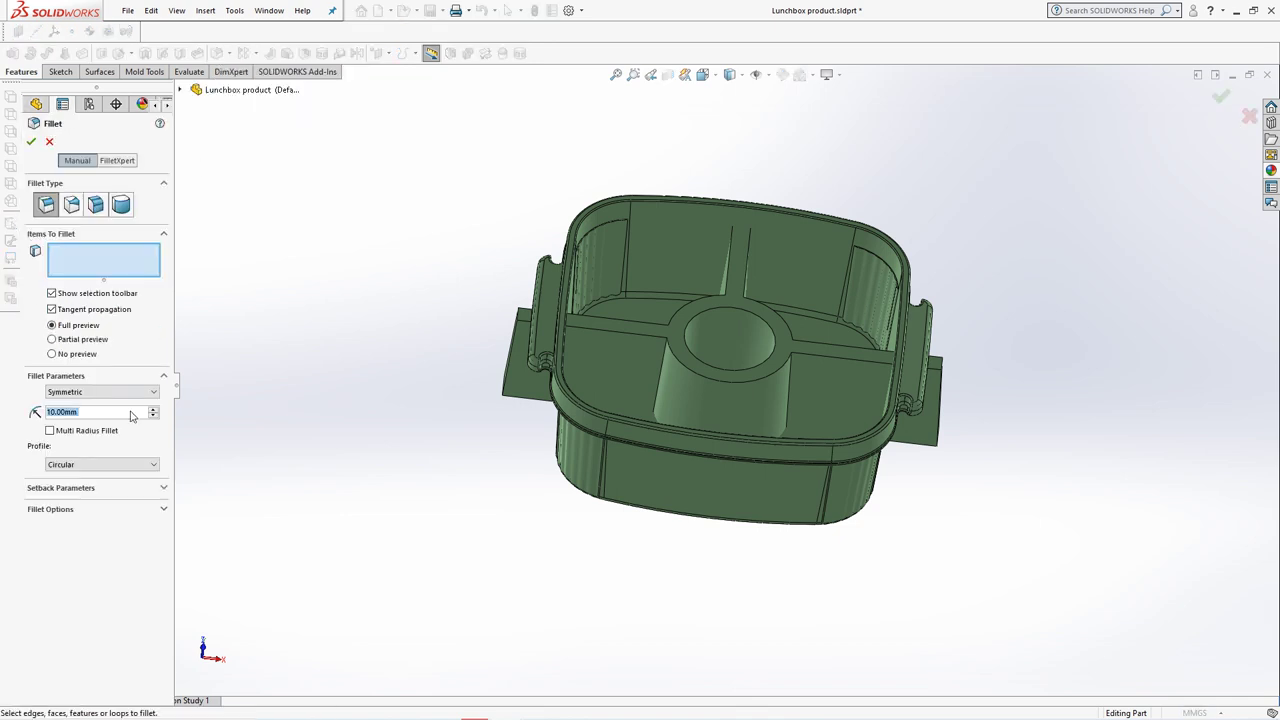
{"action": "type", "text": "5"}
{"action": "key", "text": "Return"}
Select the six rib-to-cylinder join edges and apply the 5 mm fillet
{"action": "middle_click_drag", "start_coordinate": [669, 461], "coordinate": [701, 412]}
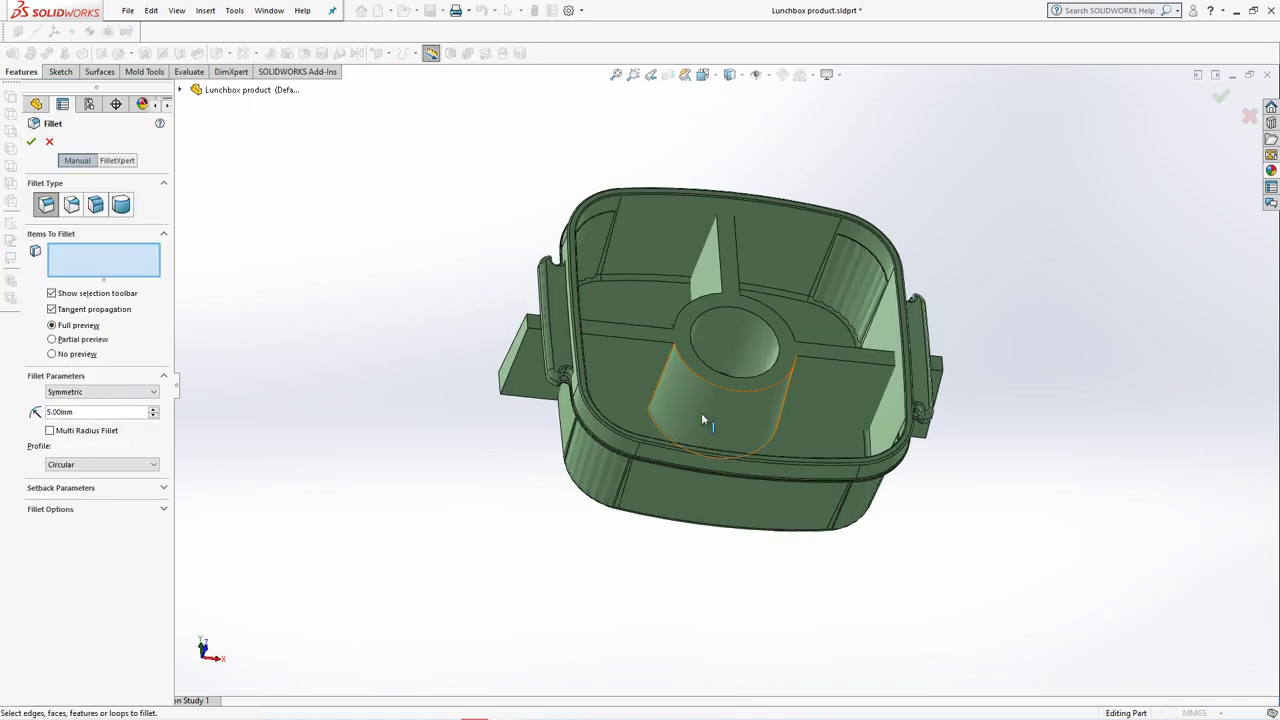
{"action": "scroll", "coordinate": [690, 390], "scroll_direction": "down", "scroll_amount": 3}
{"action": "left_click", "coordinate": [648, 372]}
{"action": "middle_click_drag", "start_coordinate": [648, 372], "coordinate": [677, 436]}
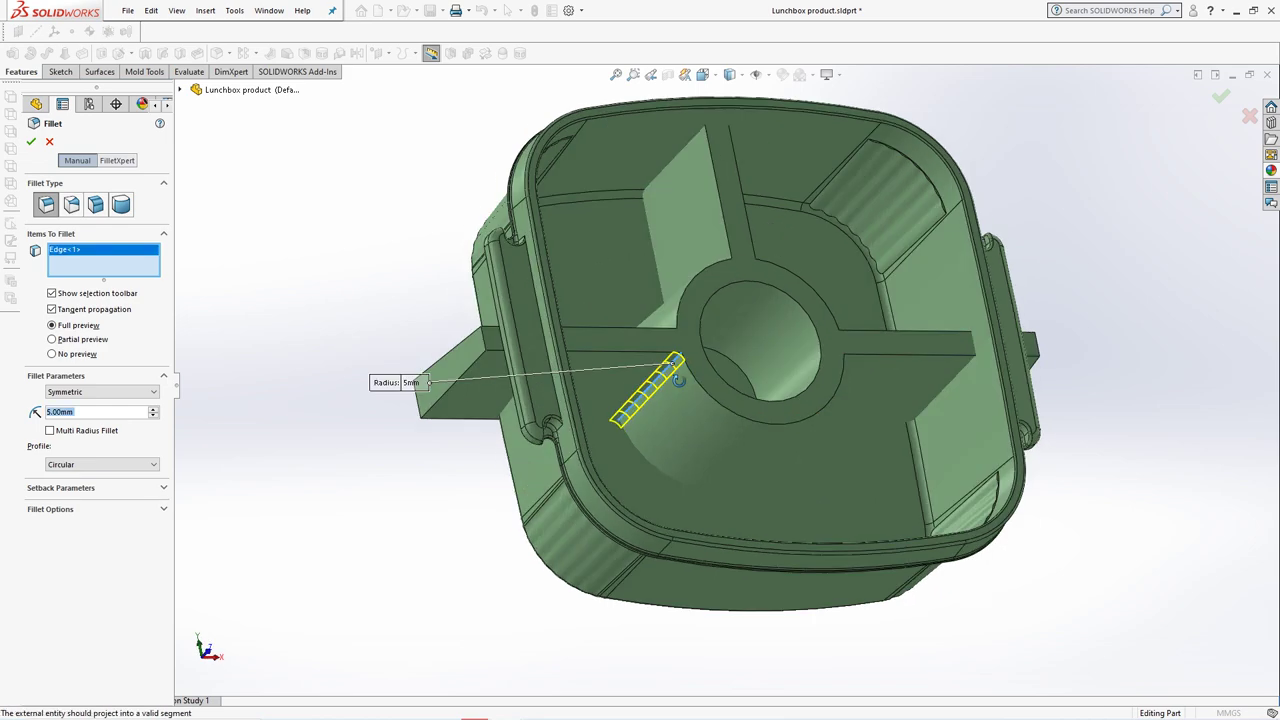
{"action": "left_click", "coordinate": [635, 365]}
{"action": "left_click", "coordinate": [630, 285]}
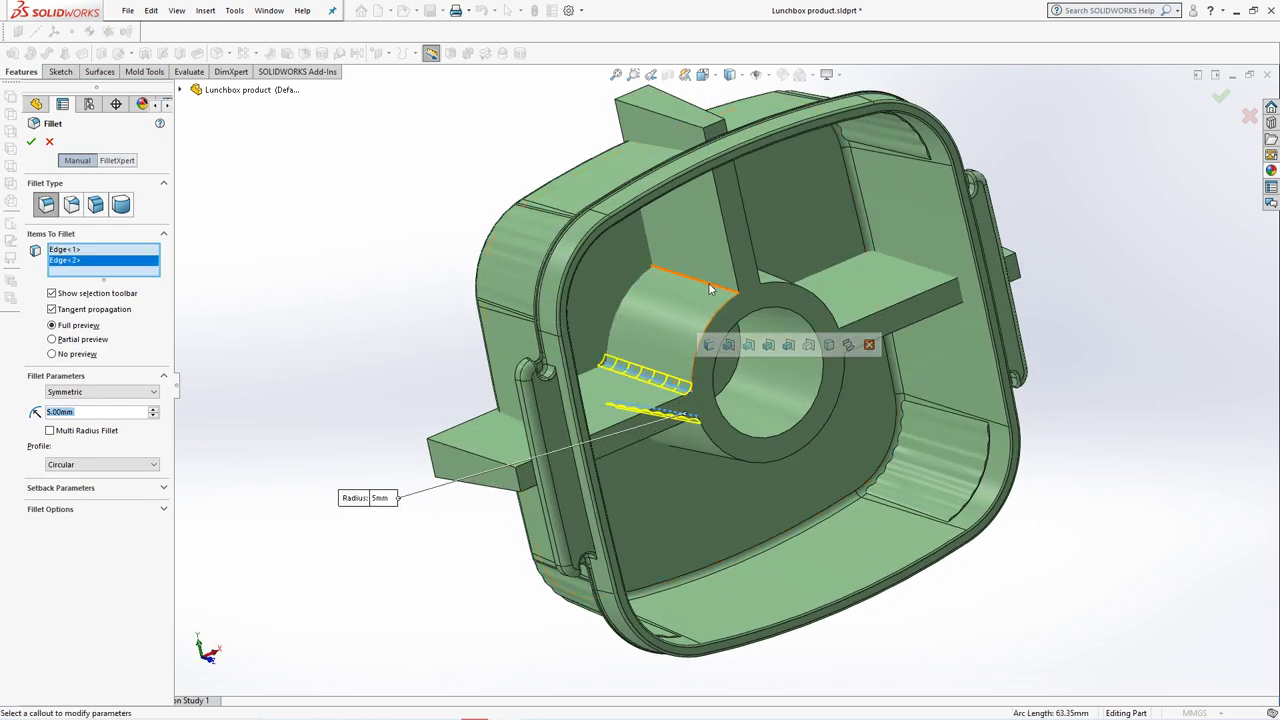
{"action": "mouse_move", "coordinate": [630, 285]}
{"action": "middle_mouse_down"}
{"action": "mouse_move", "coordinate": [677, 341]}
{"action": "mouse_move", "coordinate": [733, 296]}
{"action": "middle_mouse_up"}
{"action": "left_click", "coordinate": [735, 292]}
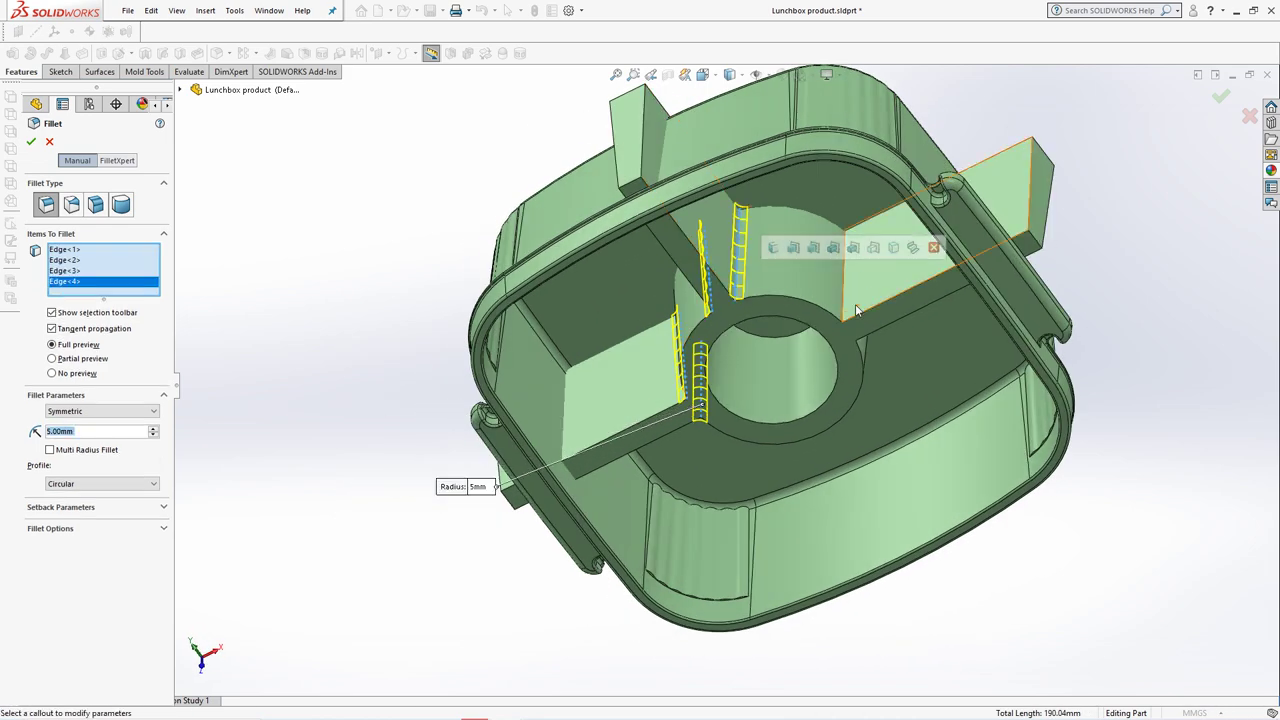
{"action": "left_click", "coordinate": [843, 298]}
{"action": "middle_click_drag", "start_coordinate": [843, 298], "coordinate": [875, 345]}
{"action": "left_click", "coordinate": [875, 345]}
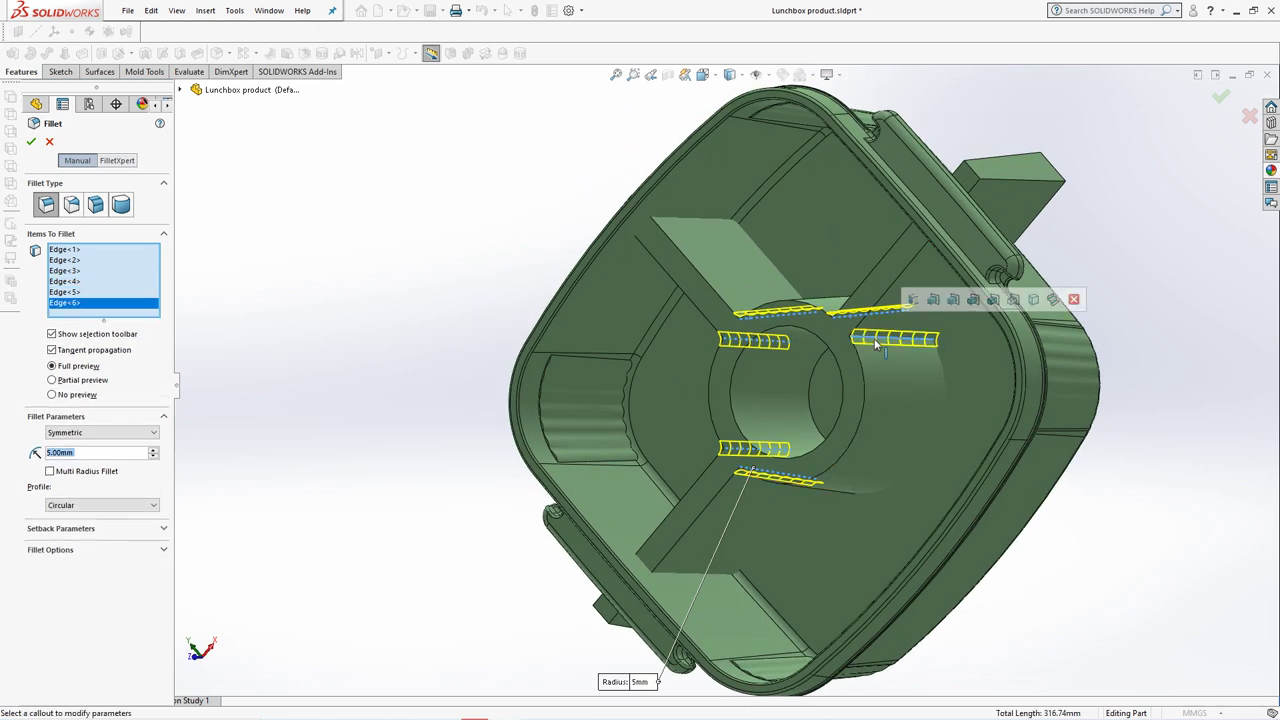
{"action": "left_click", "coordinate": [31, 143]}
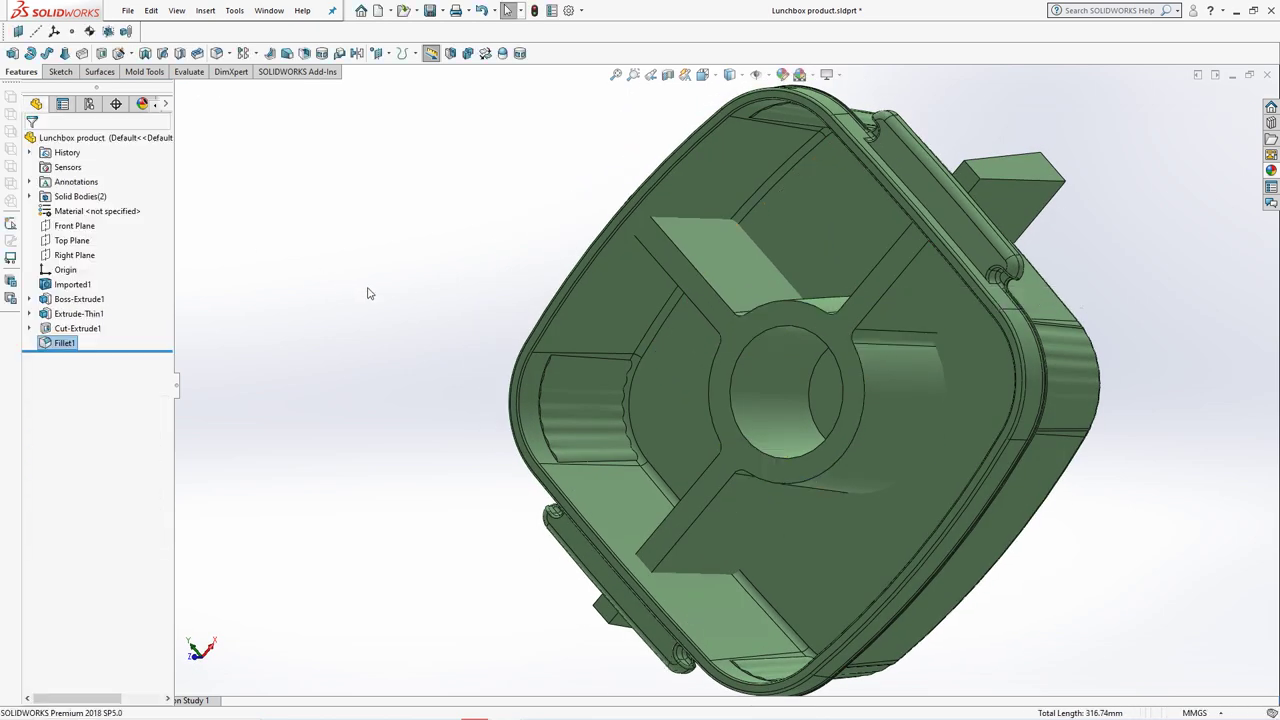
{"action": "middle_click_drag", "start_coordinate": [366, 286], "coordinate": [389, 309]}
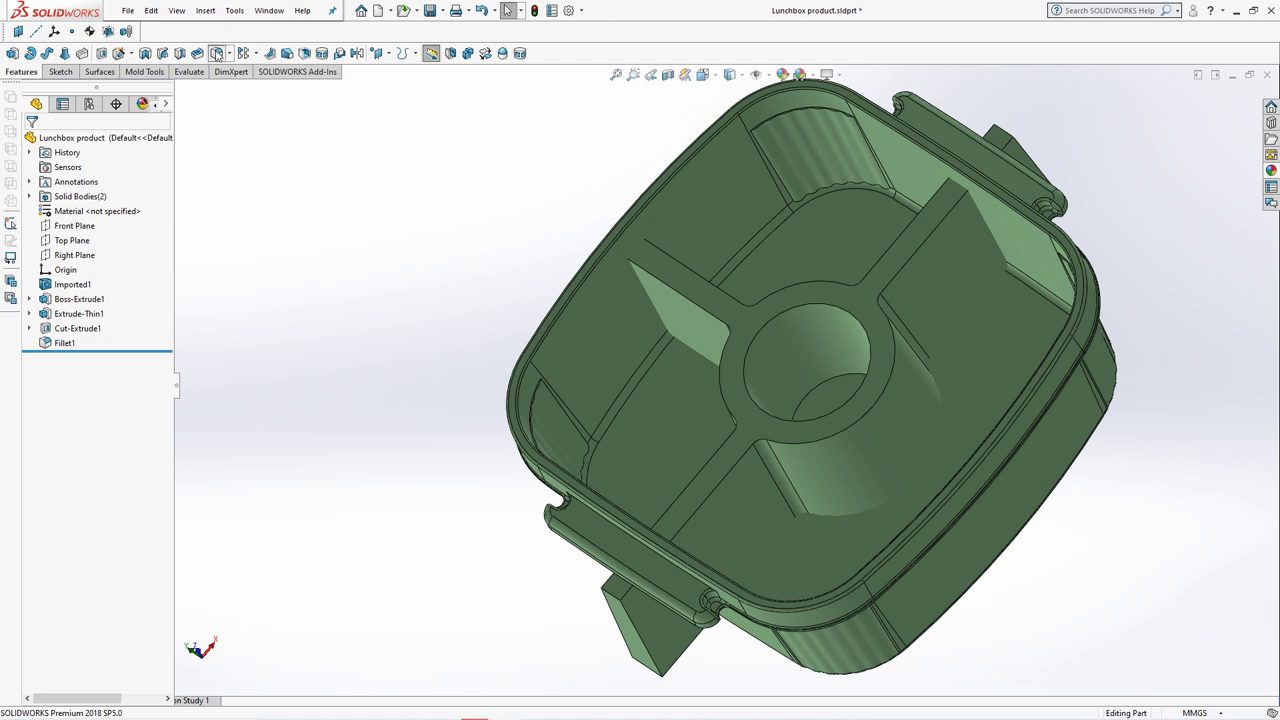
Fillet three rib edges and the central hole's rim at 5.75 mm, then view the underside
{"action": "left_click", "coordinate": [216, 53]}
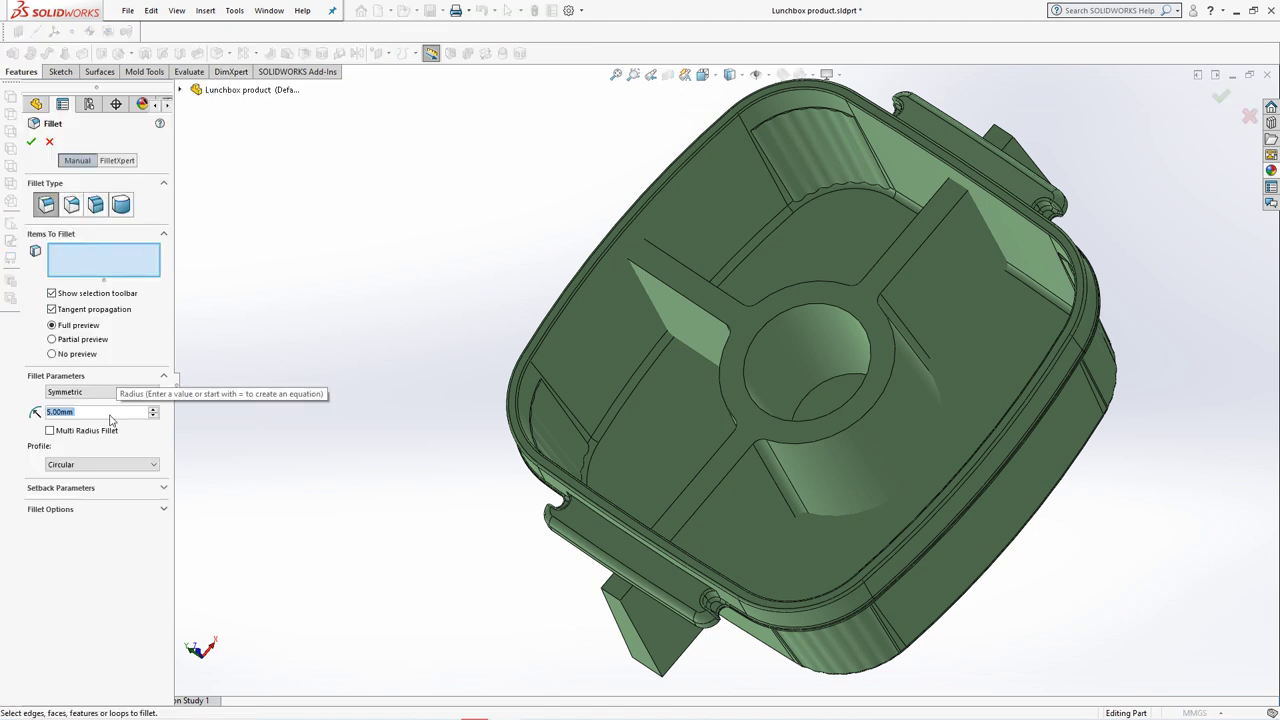
{"action": "type", "text": "5.75"}
{"action": "key", "text": "Return"}
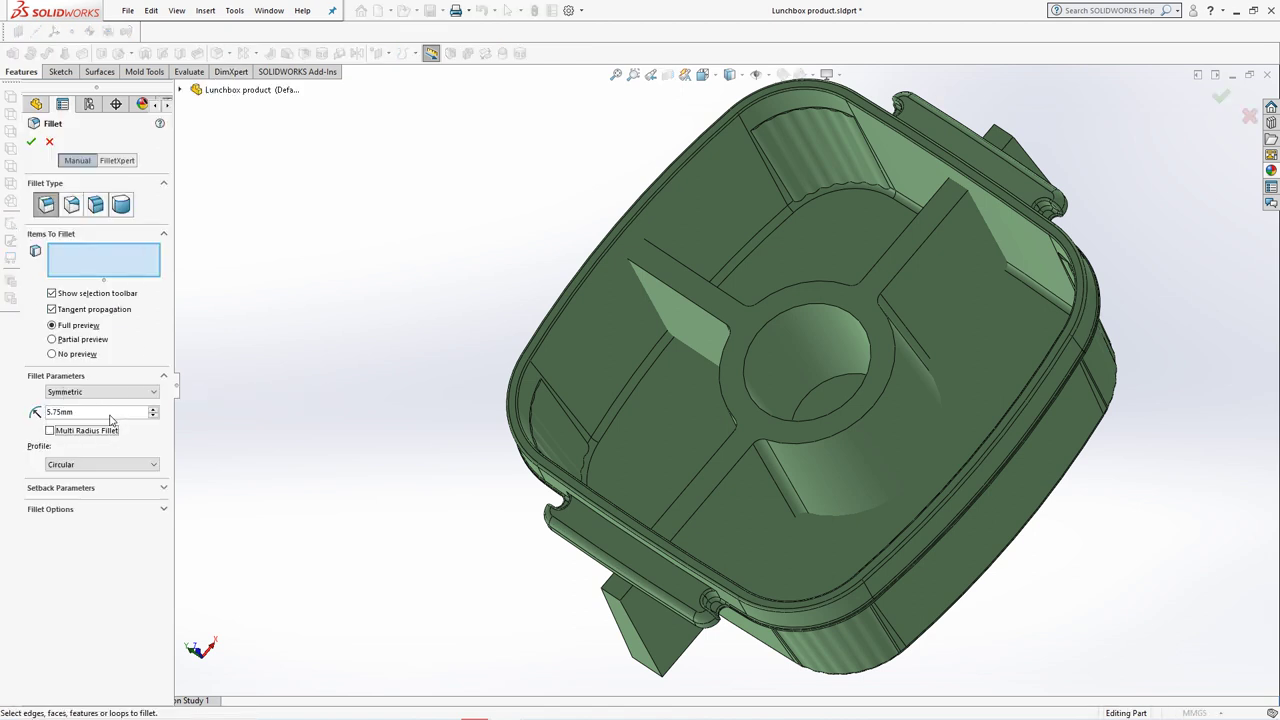
{"action": "left_click", "coordinate": [700, 507]}
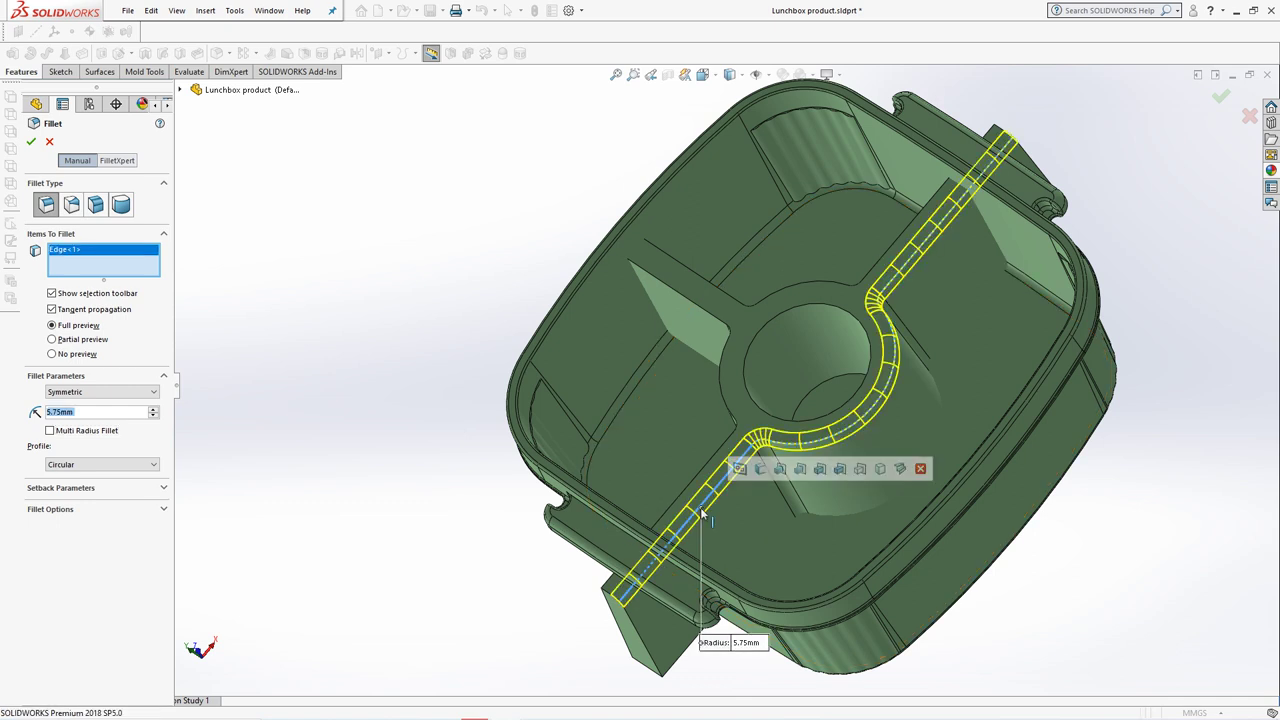
{"action": "left_click", "coordinate": [690, 496]}
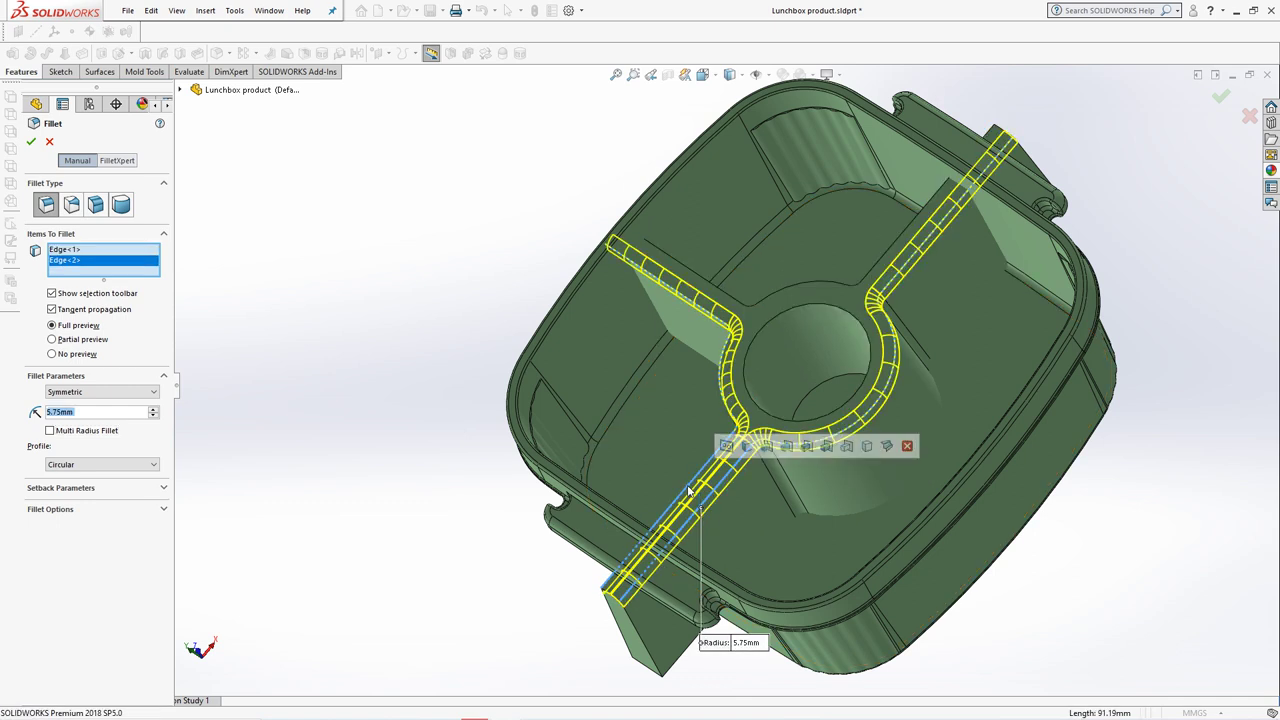
{"action": "left_click", "coordinate": [736, 297]}
{"action": "left_click", "coordinate": [756, 332]}
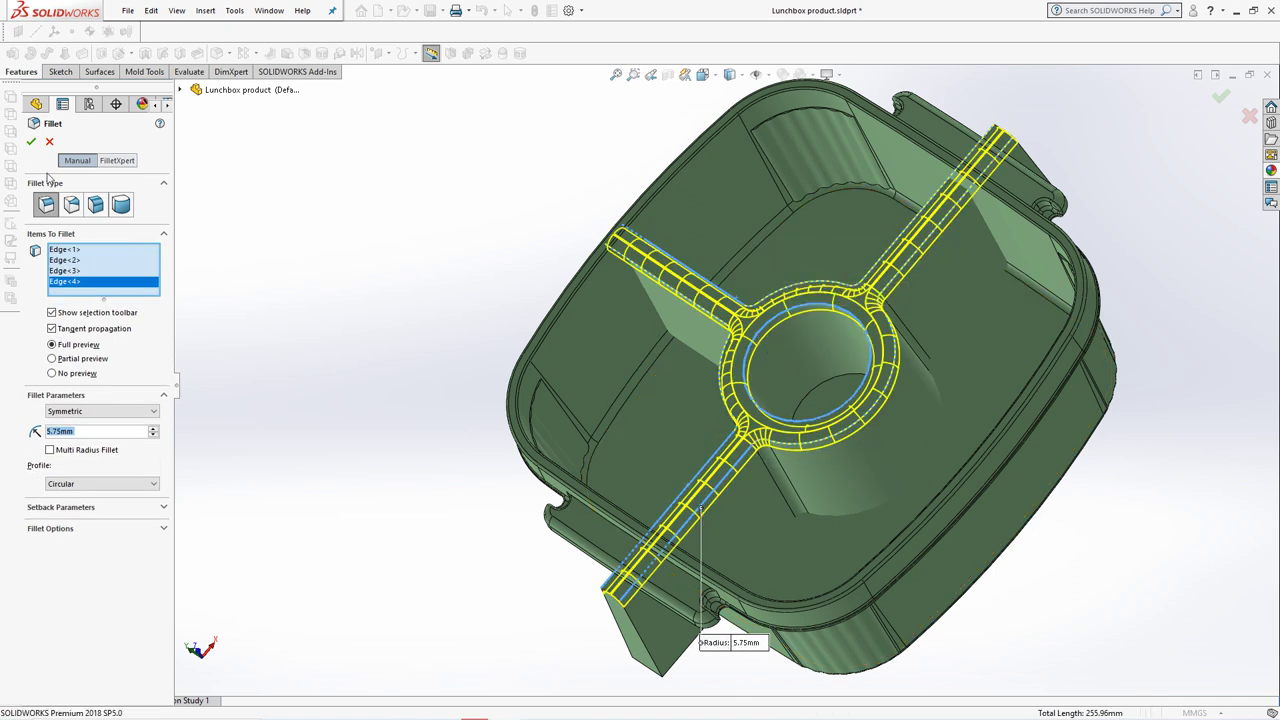
{"action": "left_click", "coordinate": [31, 143]}
{"action": "mouse_move", "coordinate": [334, 343]}
{"action": "middle_mouse_down"}
{"action": "mouse_move", "coordinate": [346, 394]}
{"action": "mouse_move", "coordinate": [340, 294]}
{"action": "mouse_move", "coordinate": [320, 331]}
{"action": "mouse_move", "coordinate": [337, 343]}
{"action": "middle_mouse_up"}
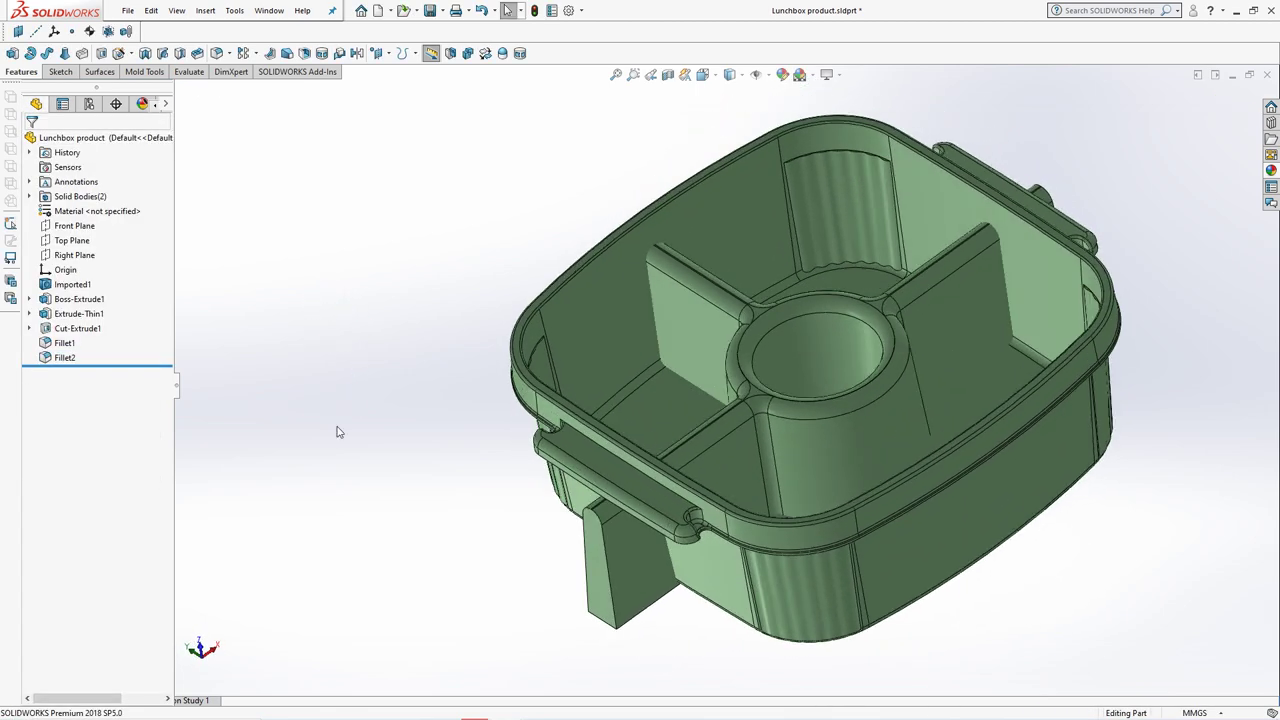
{"action": "mouse_move", "coordinate": [298, 424]}
{"action": "middle_mouse_down"}
{"action": "mouse_move", "coordinate": [366, 334]}
{"action": "mouse_move", "coordinate": [351, 234]}
{"action": "mouse_move", "coordinate": [343, 274]}
{"action": "middle_mouse_up"}
Split the Imported1 body with the inner floor face as trim tool, cutting bodies
{"action": "left_click", "coordinate": [450, 55]}
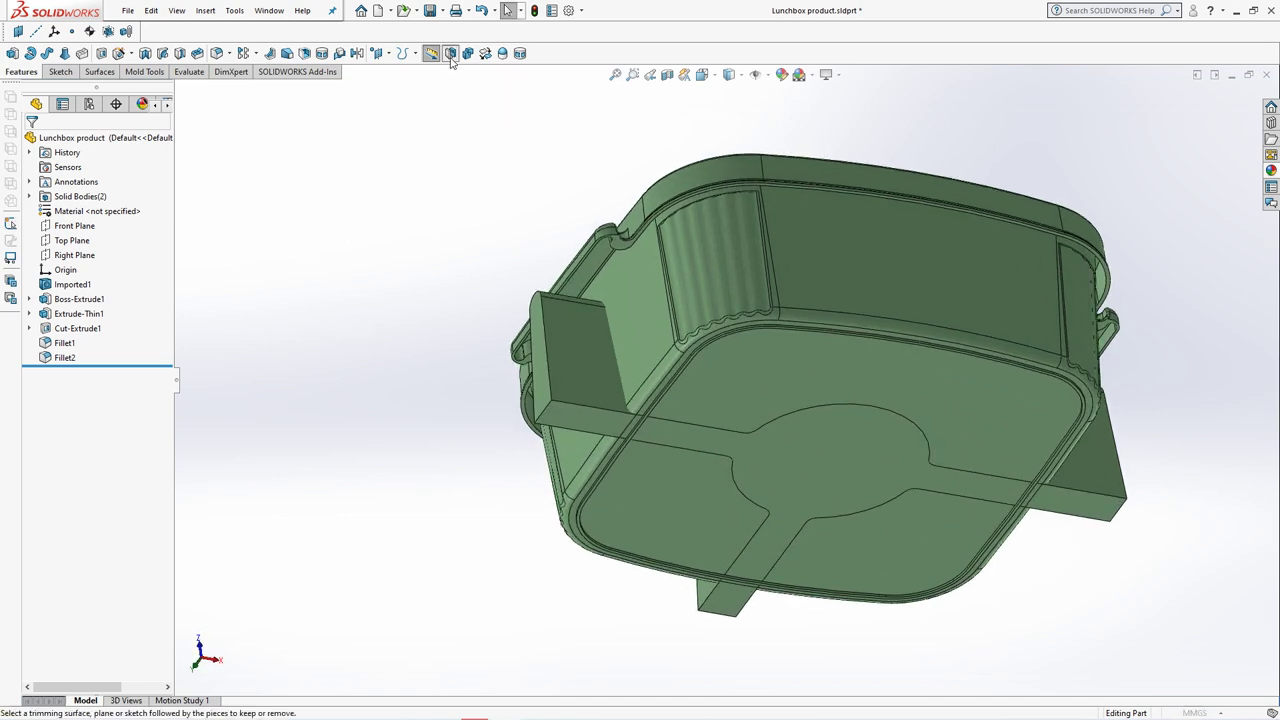
{"action": "left_click", "coordinate": [761, 392]}
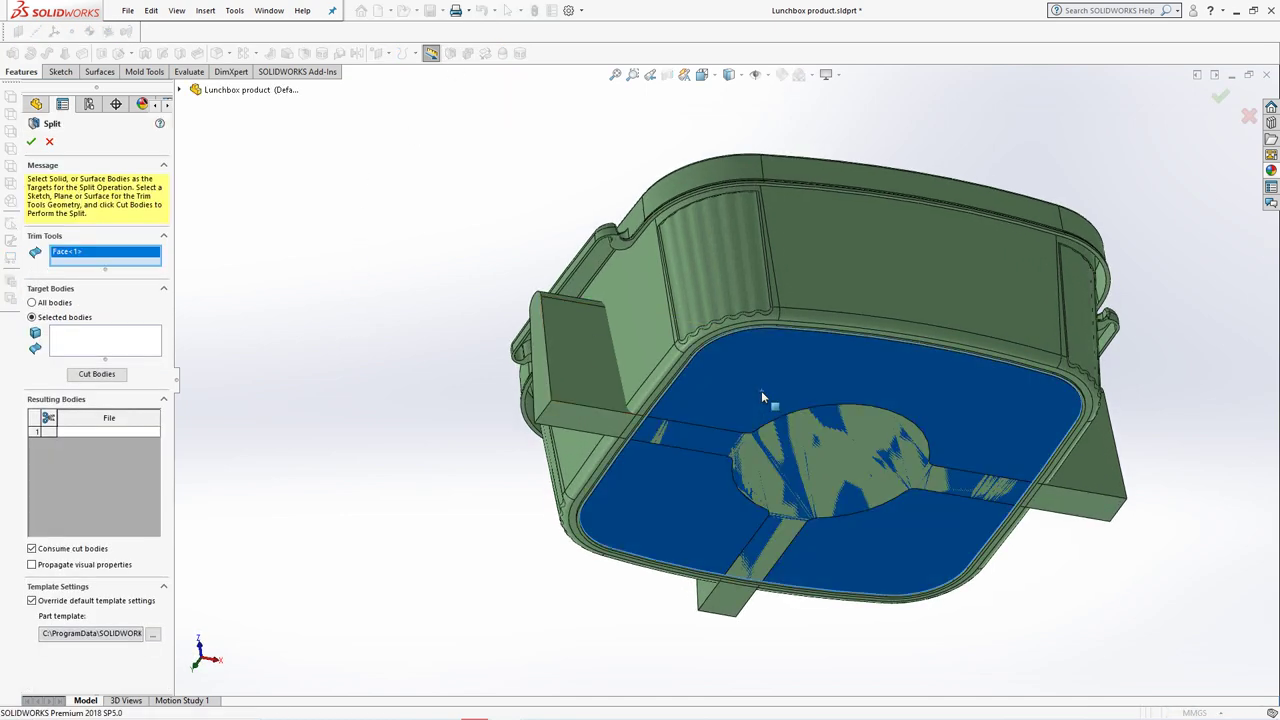
{"action": "left_click", "coordinate": [72, 350]}
{"action": "left_click", "coordinate": [741, 257]}
{"action": "scroll", "coordinate": [698, 437], "scroll_direction": "down", "scroll_amount": 5}
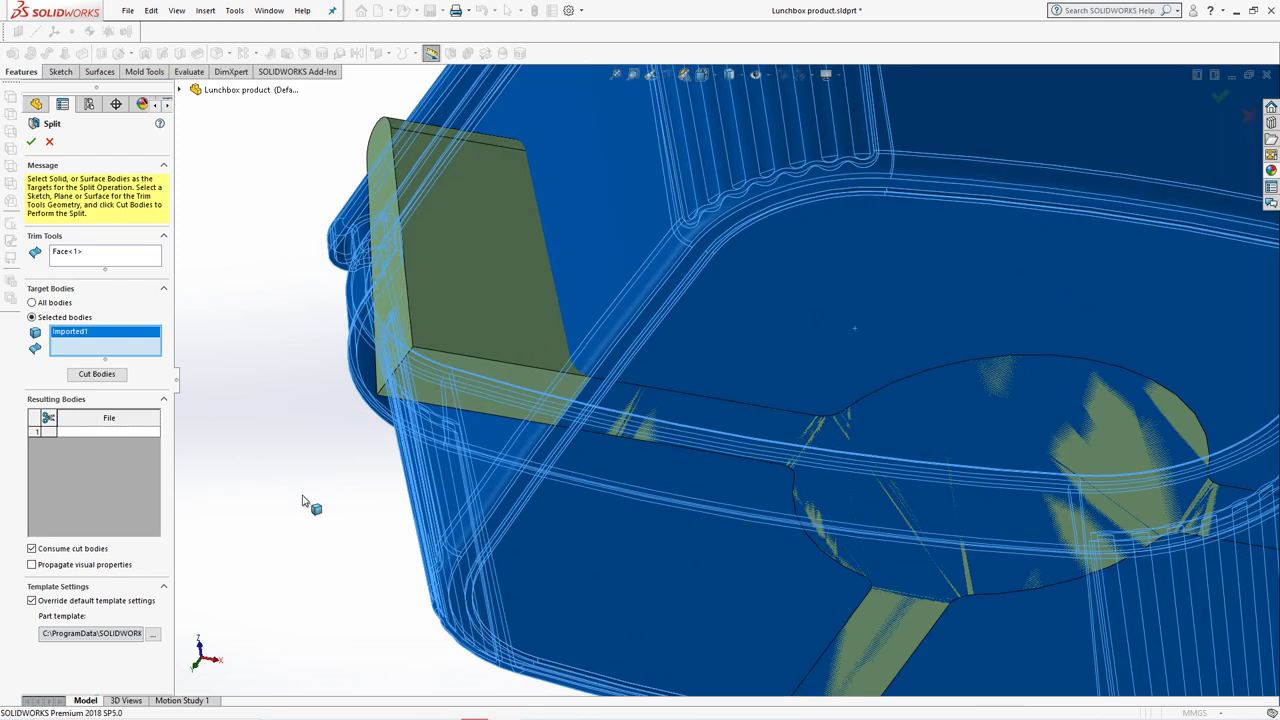
{"action": "left_click", "coordinate": [96, 374]}
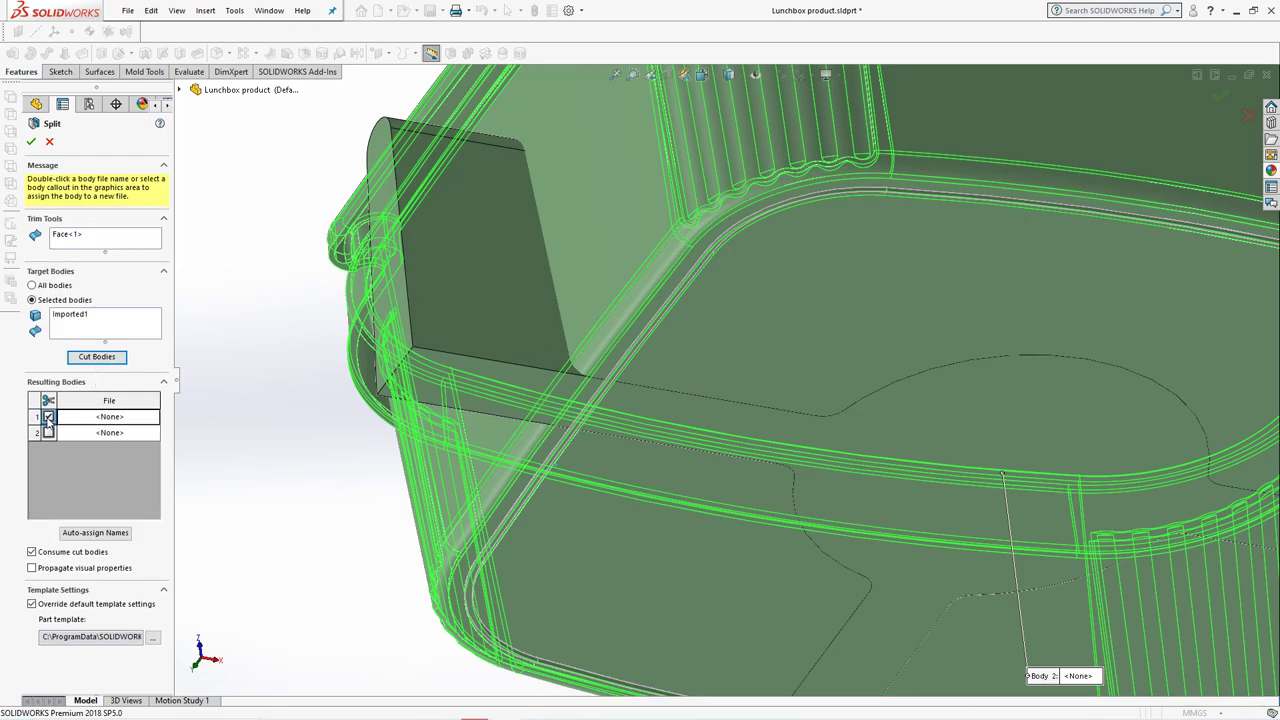
{"action": "left_click", "coordinate": [31, 142]}
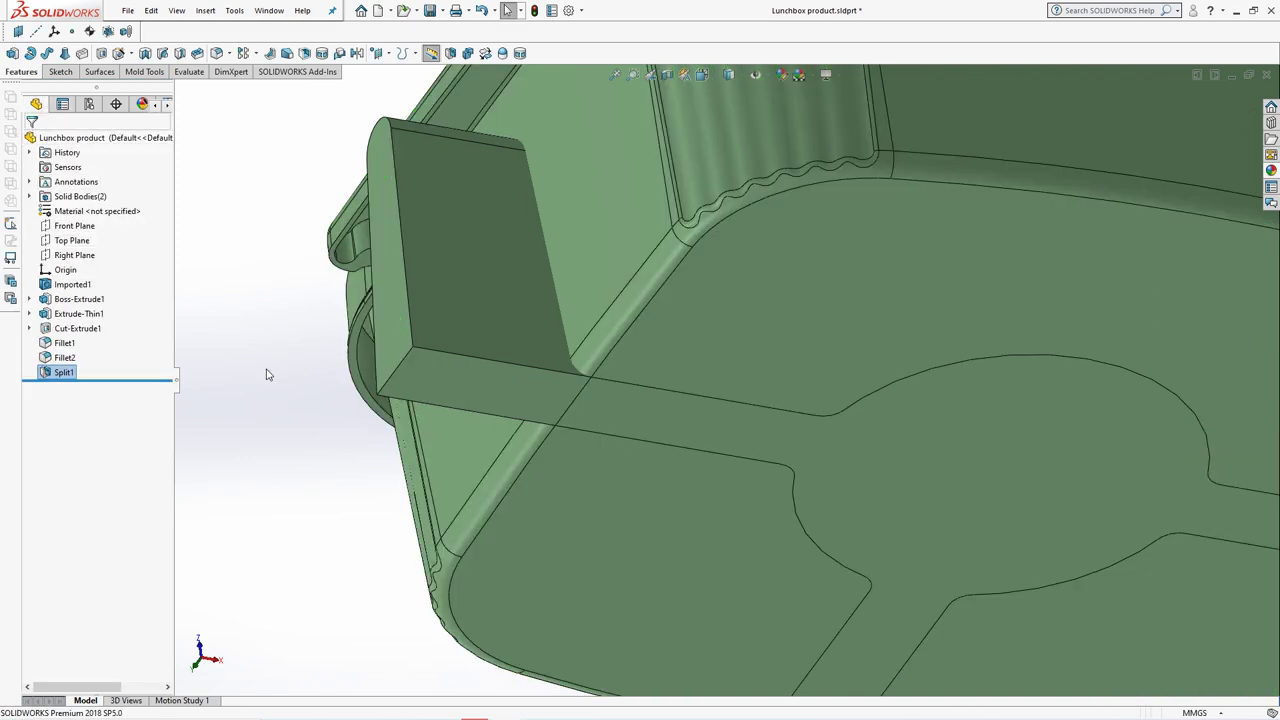
Subtract the Fillet2 rib body from Split1 as Combine1, then roll the tree back before it
{"action": "key", "text": "f"}
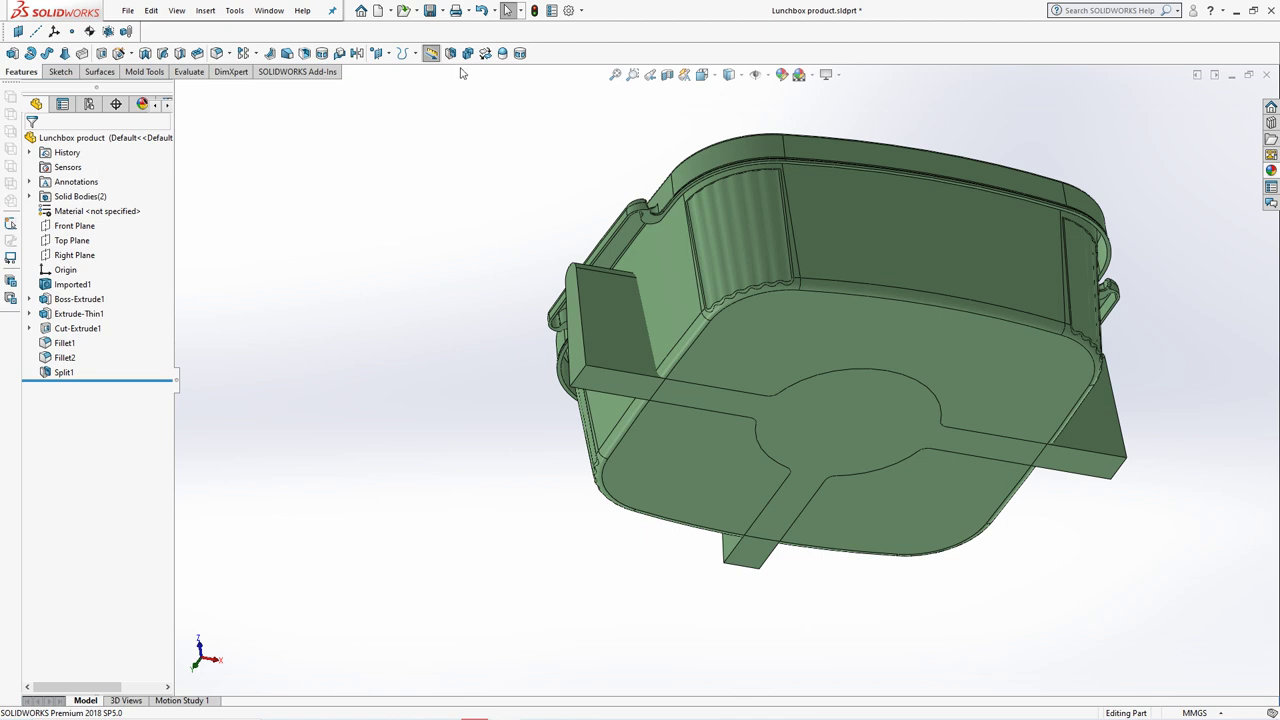
{"action": "left_click", "coordinate": [466, 56]}
{"action": "left_click", "coordinate": [51, 192]}
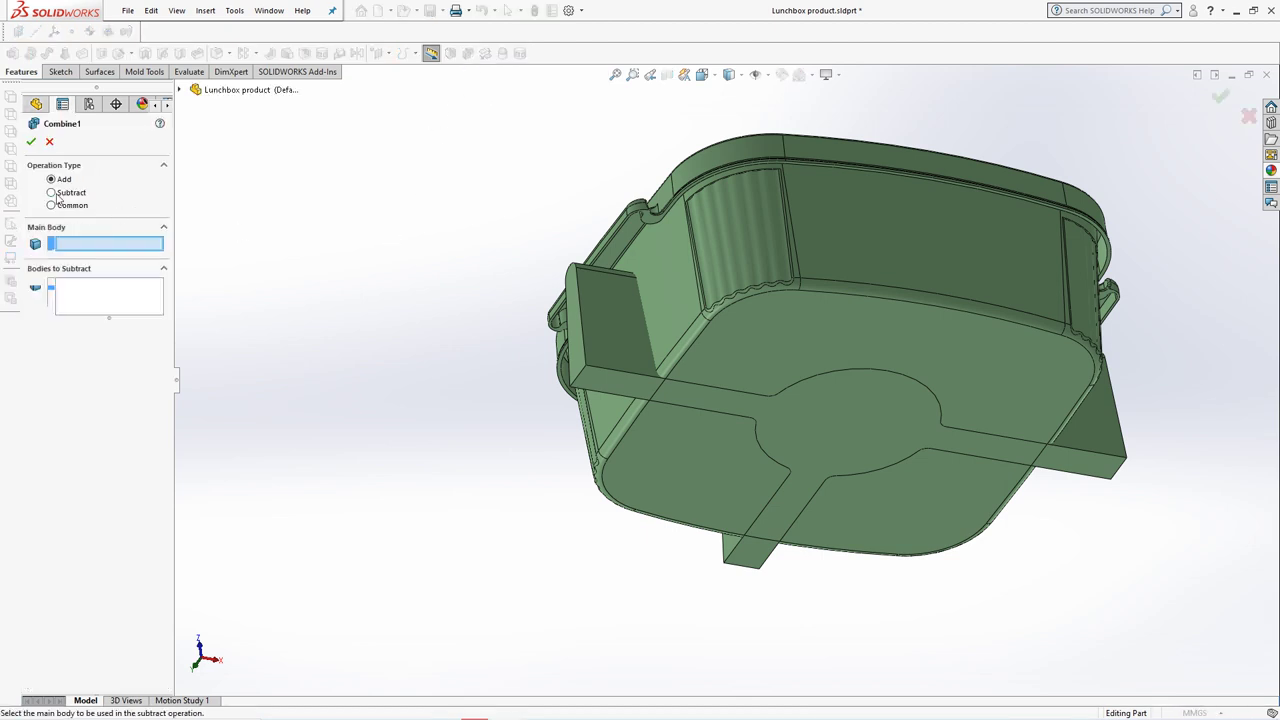
{"action": "left_click", "coordinate": [628, 444]}
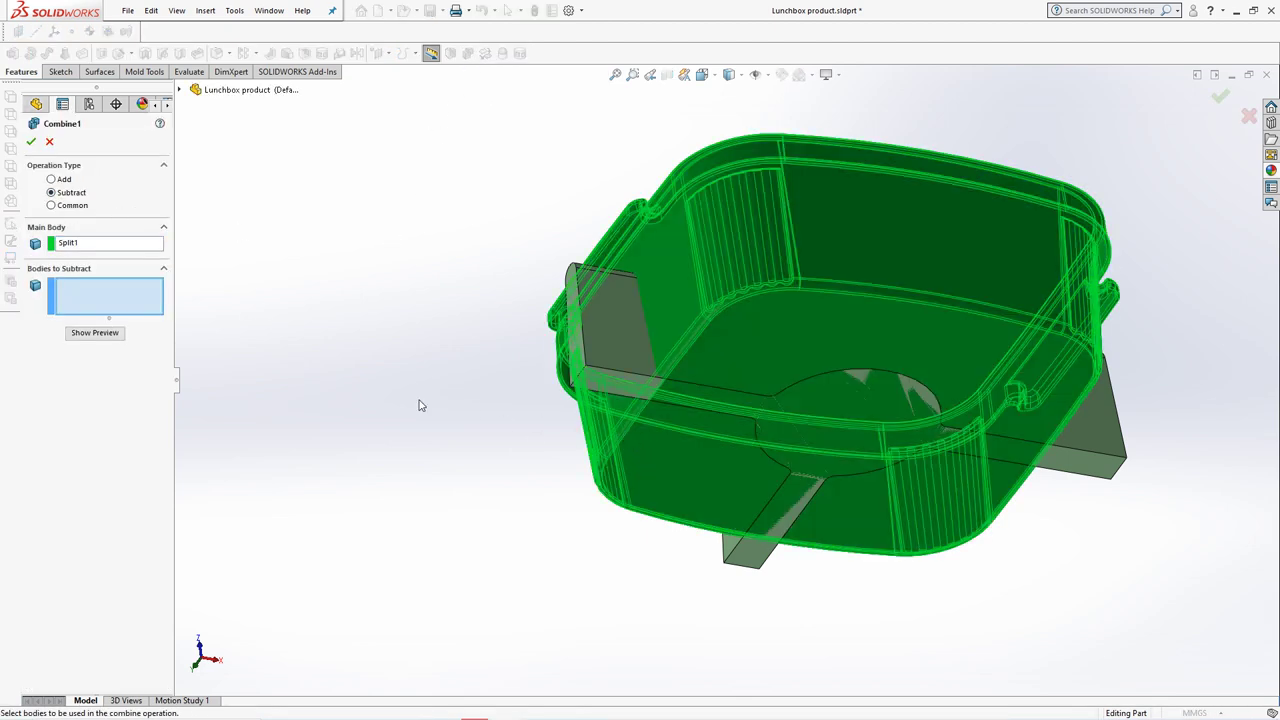
{"action": "left_click", "coordinate": [616, 346]}
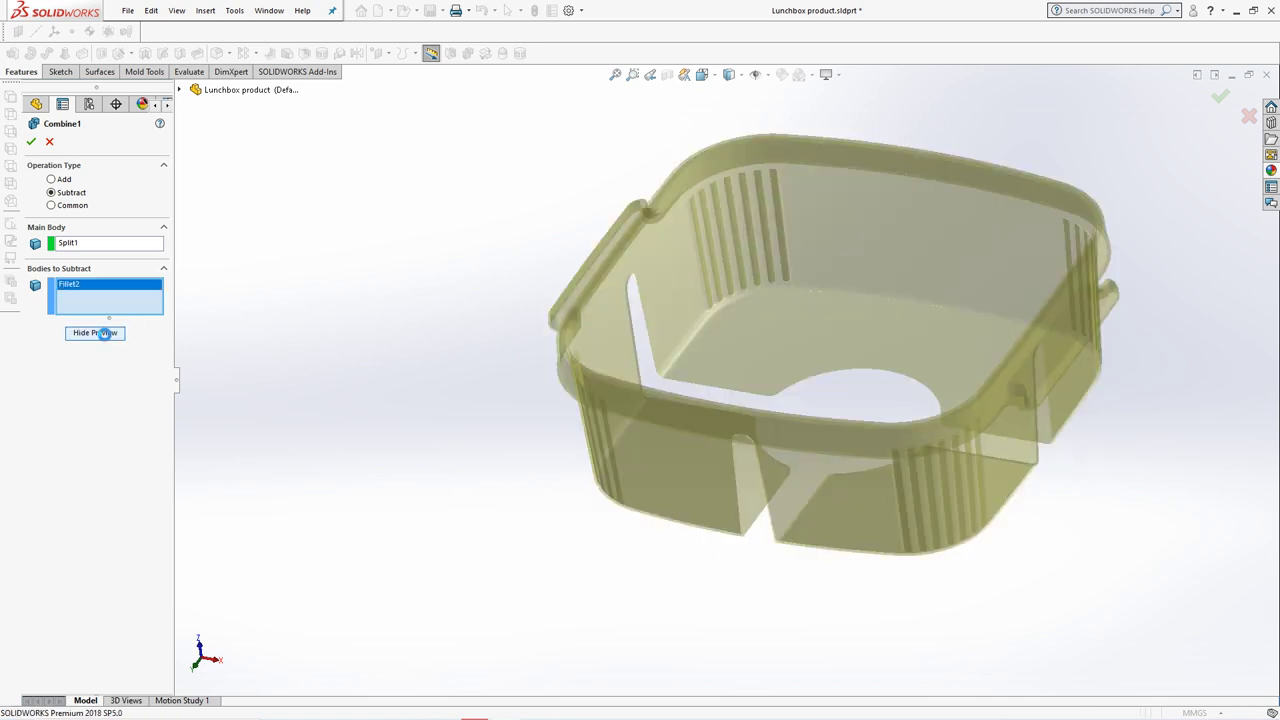
{"action": "left_click", "coordinate": [32, 143]}
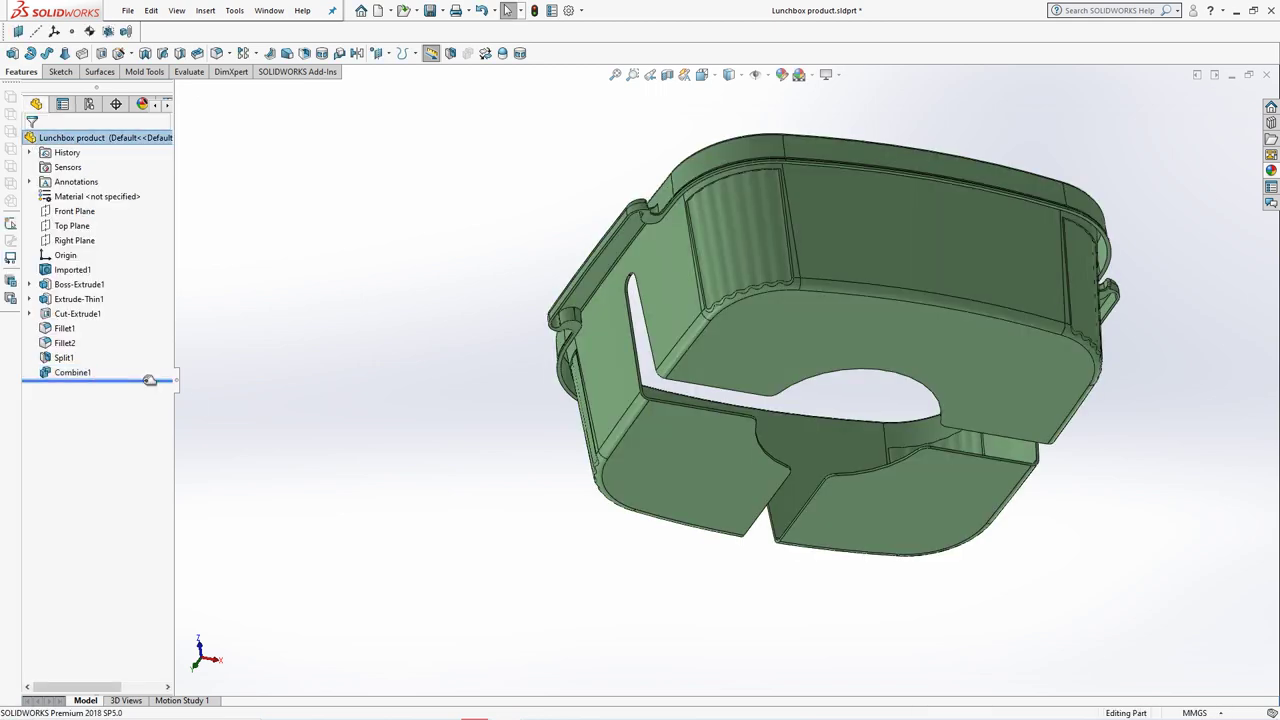
{"action": "left_click_drag", "start_coordinate": [148, 381], "coordinate": [148, 365]}
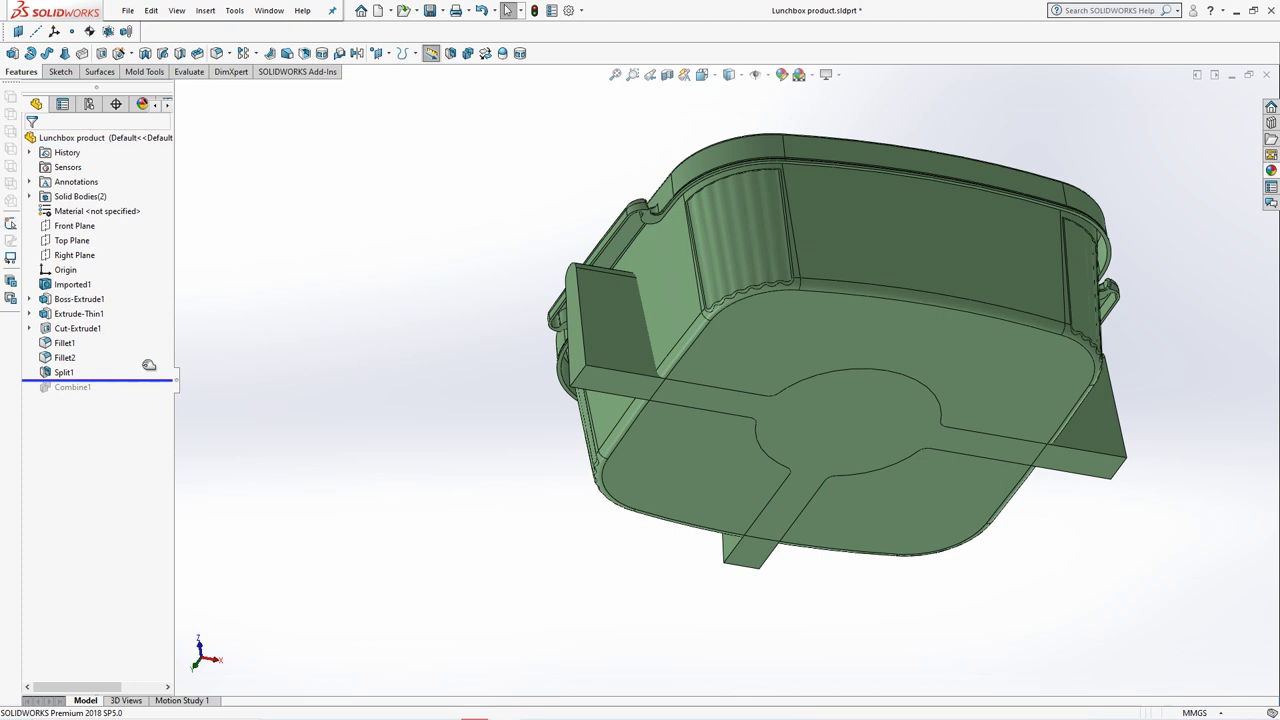
Make one copy of the Fillet2 rib body with Move/Copy Body, without translation or rotation
{"action": "left_click", "coordinate": [485, 53]}
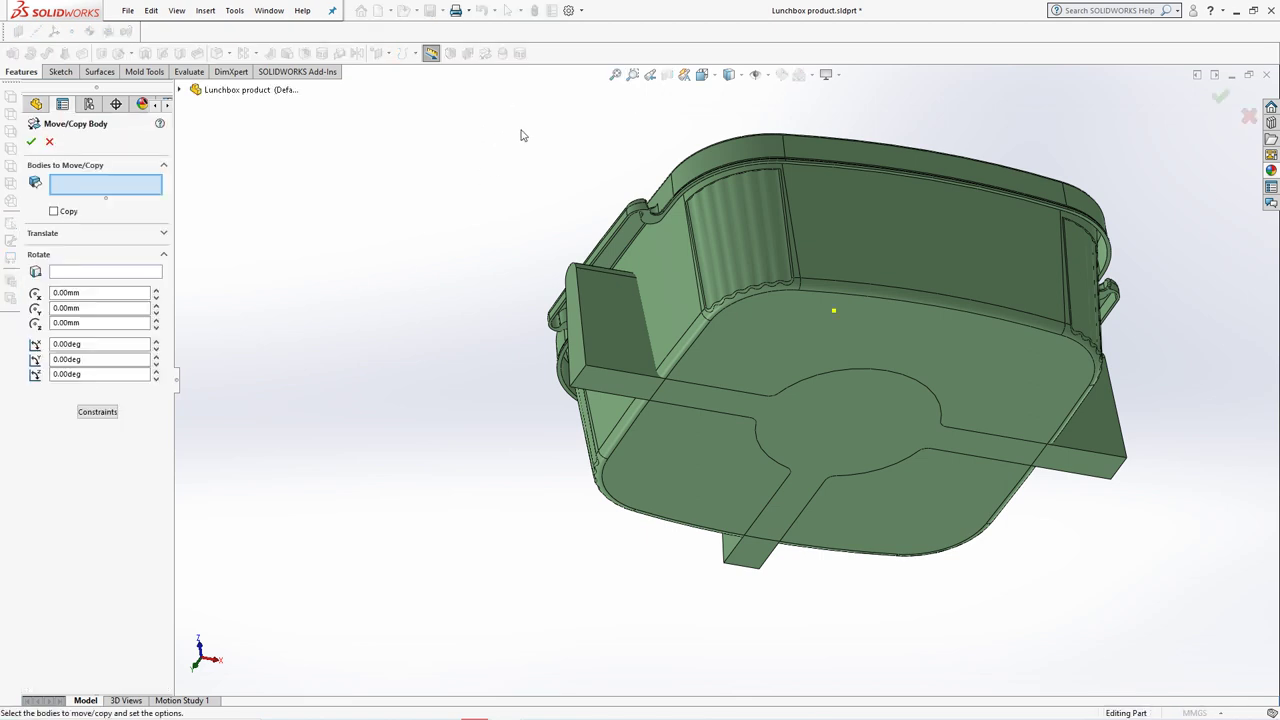
{"action": "left_click", "coordinate": [583, 304]}
{"action": "left_click", "coordinate": [54, 212]}
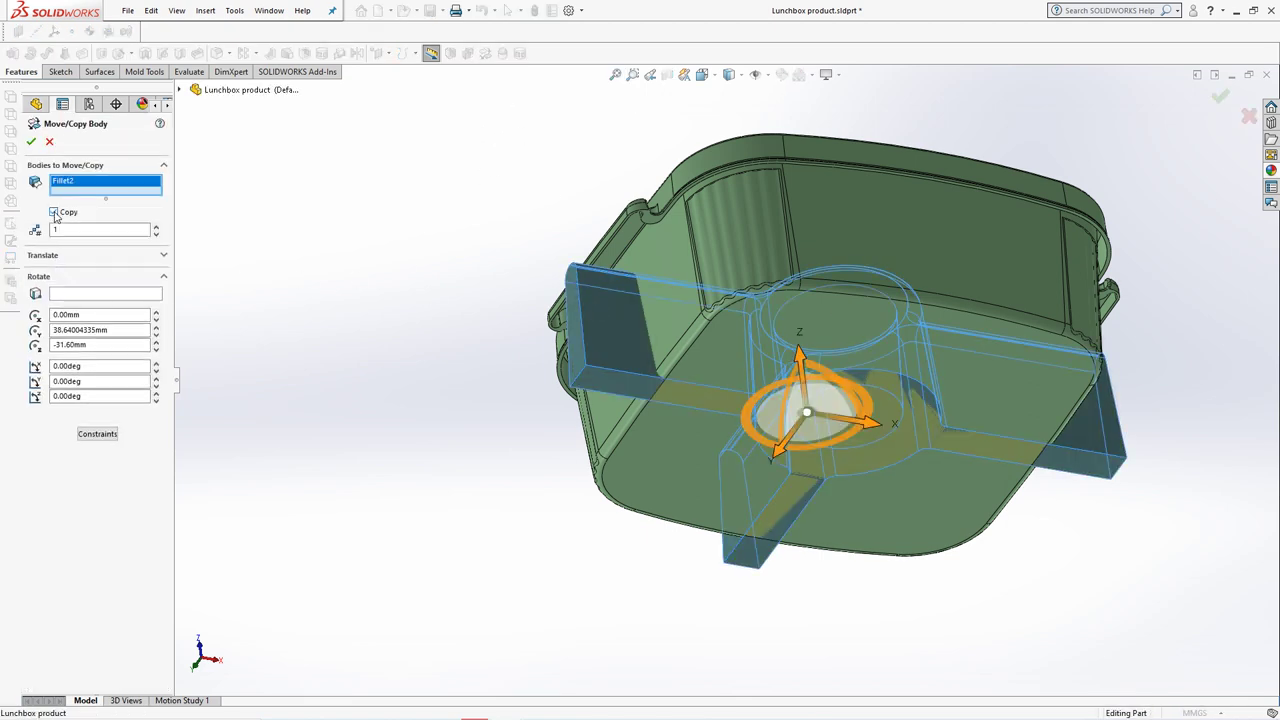
{"action": "left_click", "coordinate": [31, 142]}
{"action": "left_click", "coordinate": [668, 367]}
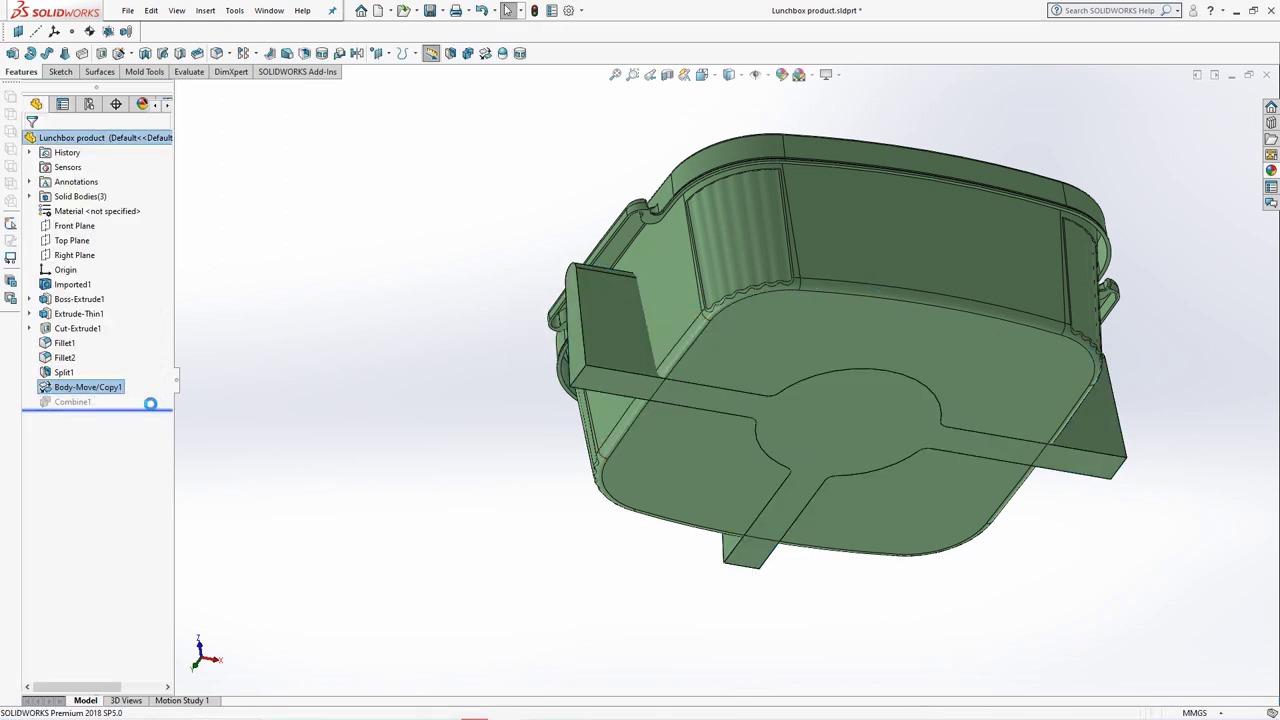
Hide the divider body to reveal the slot and roll back before Combine1
{"action": "left_click", "coordinate": [609, 352]}
{"action": "left_click", "coordinate": [698, 305]}
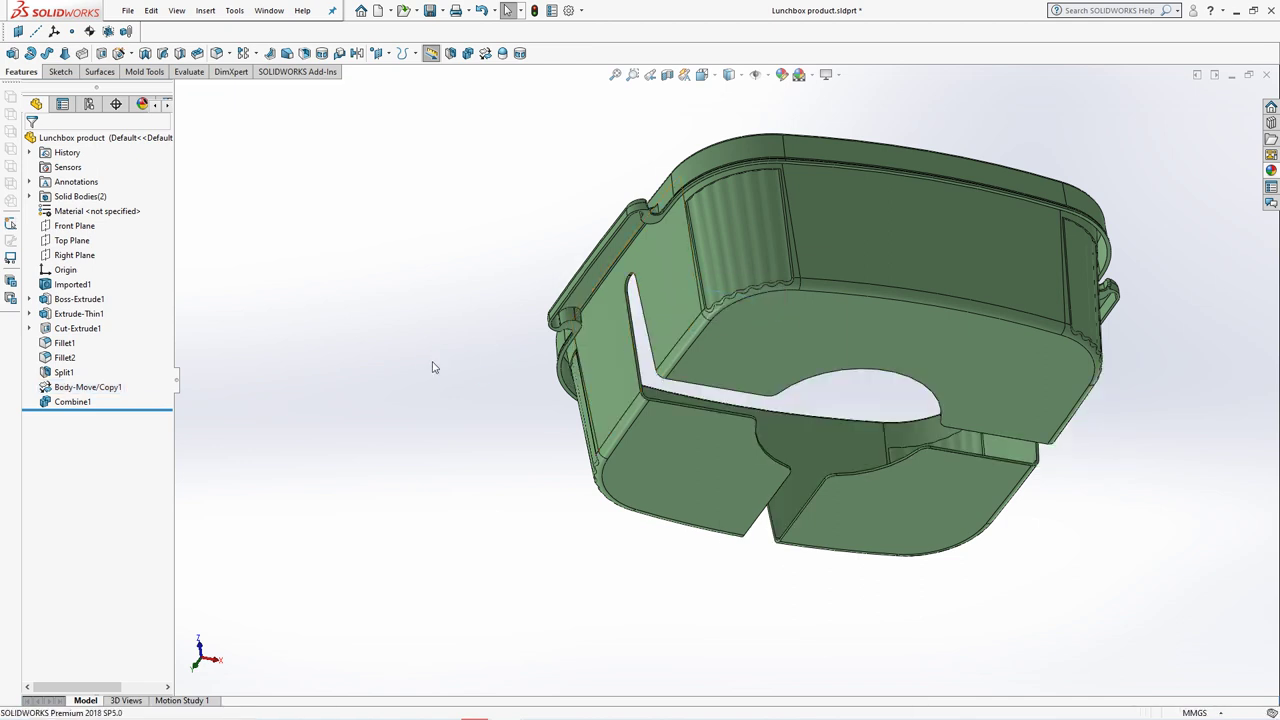
{"action": "left_click_drag", "start_coordinate": [150, 409], "coordinate": [150, 396]}
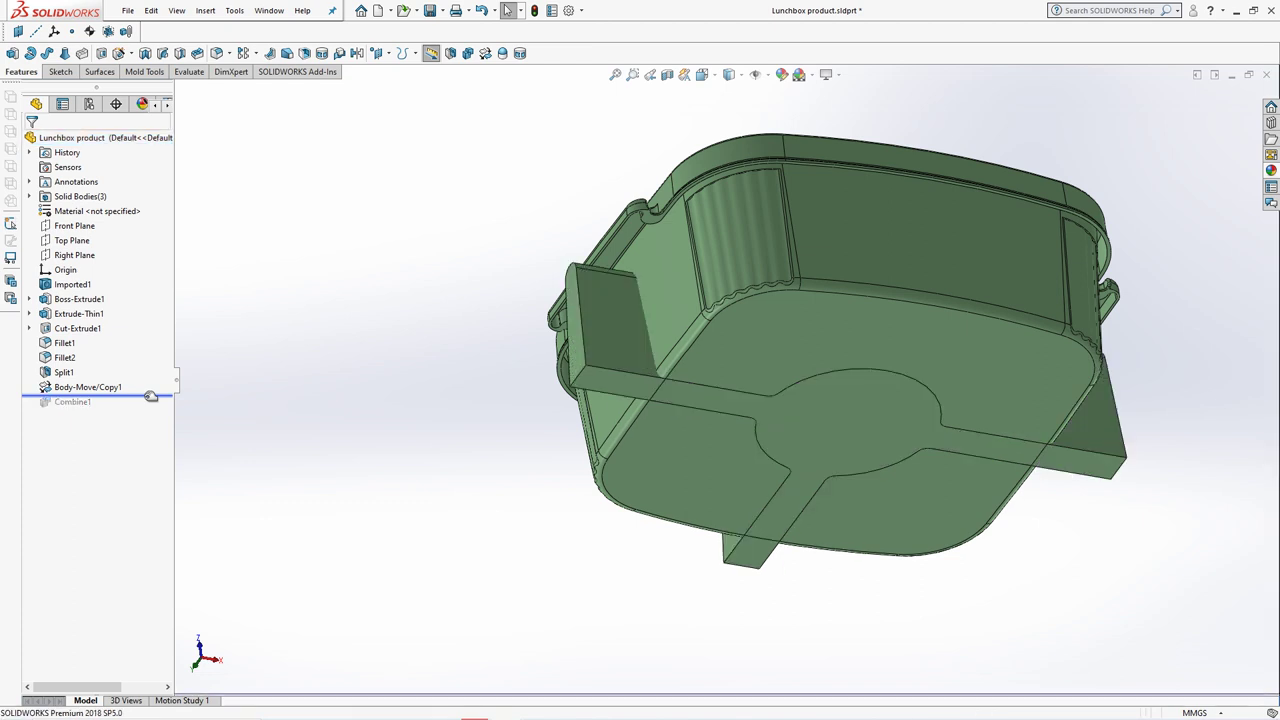
Copy the seven inner tub faces (bottom, walls, fillets) into a 0 mm offset surface
{"action": "left_click", "coordinate": [100, 72]}
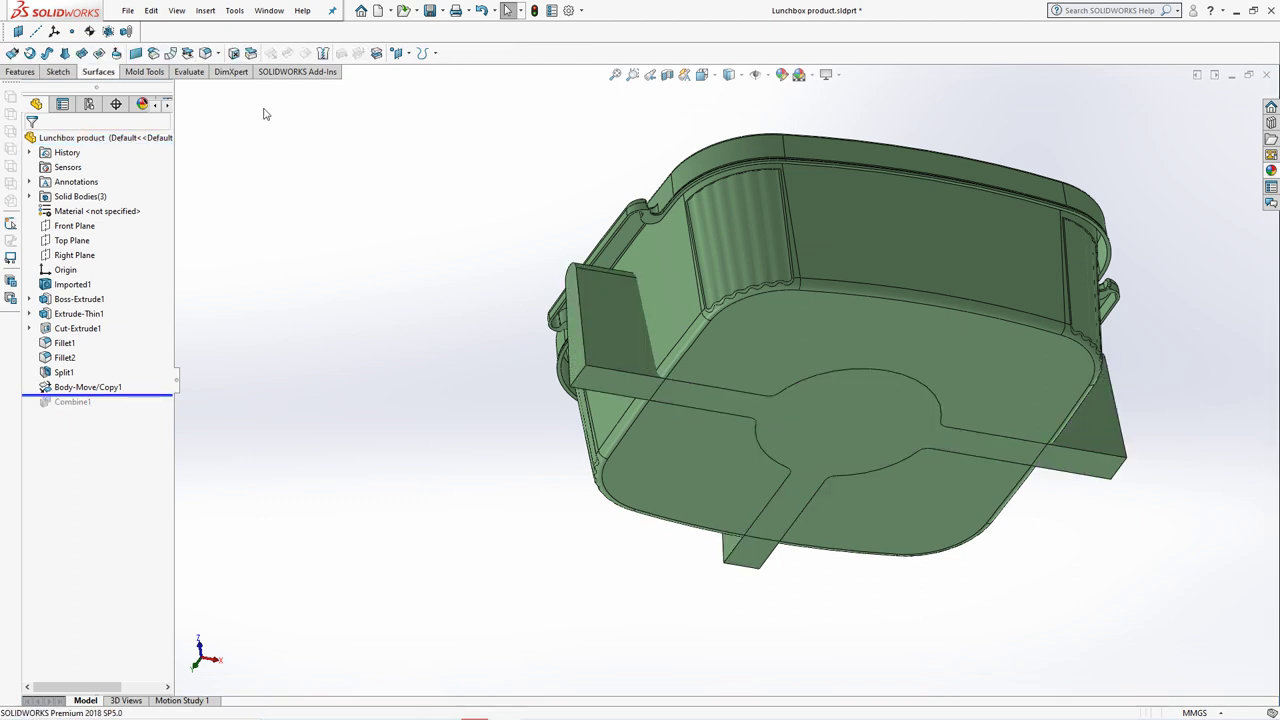
{"action": "left_click", "coordinate": [162, 55]}
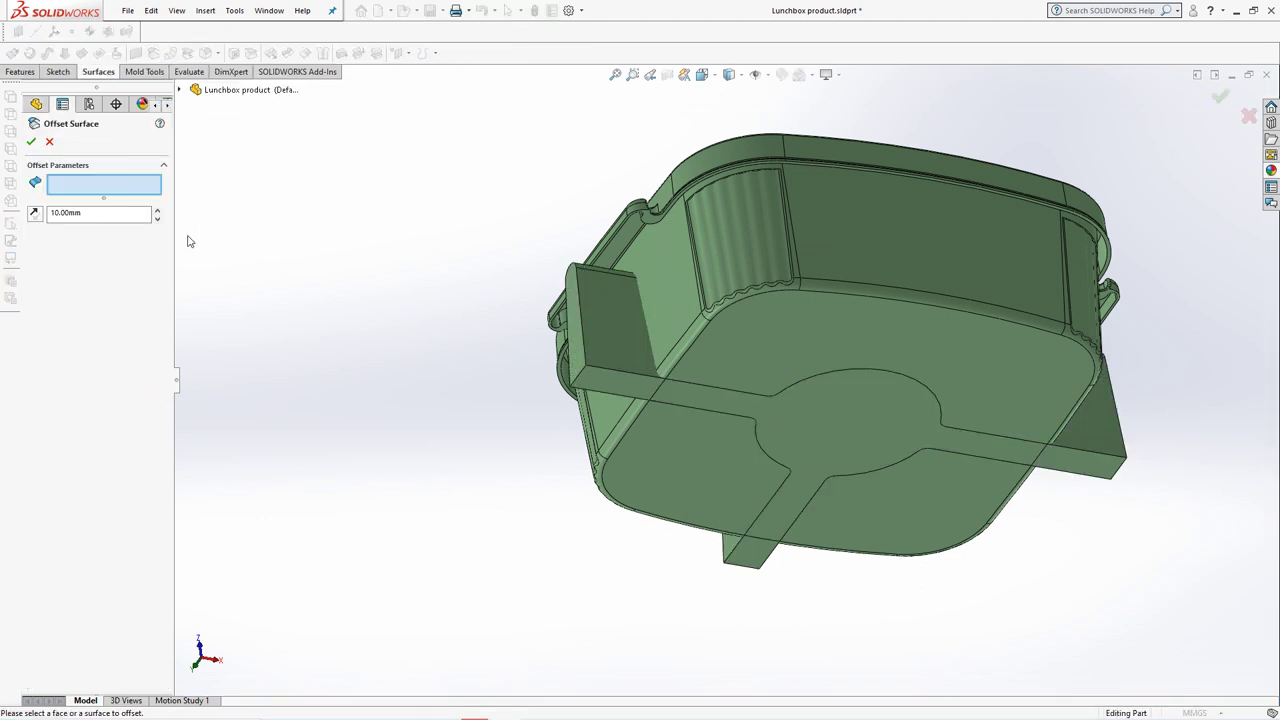
{"action": "left_click", "coordinate": [668, 362]}
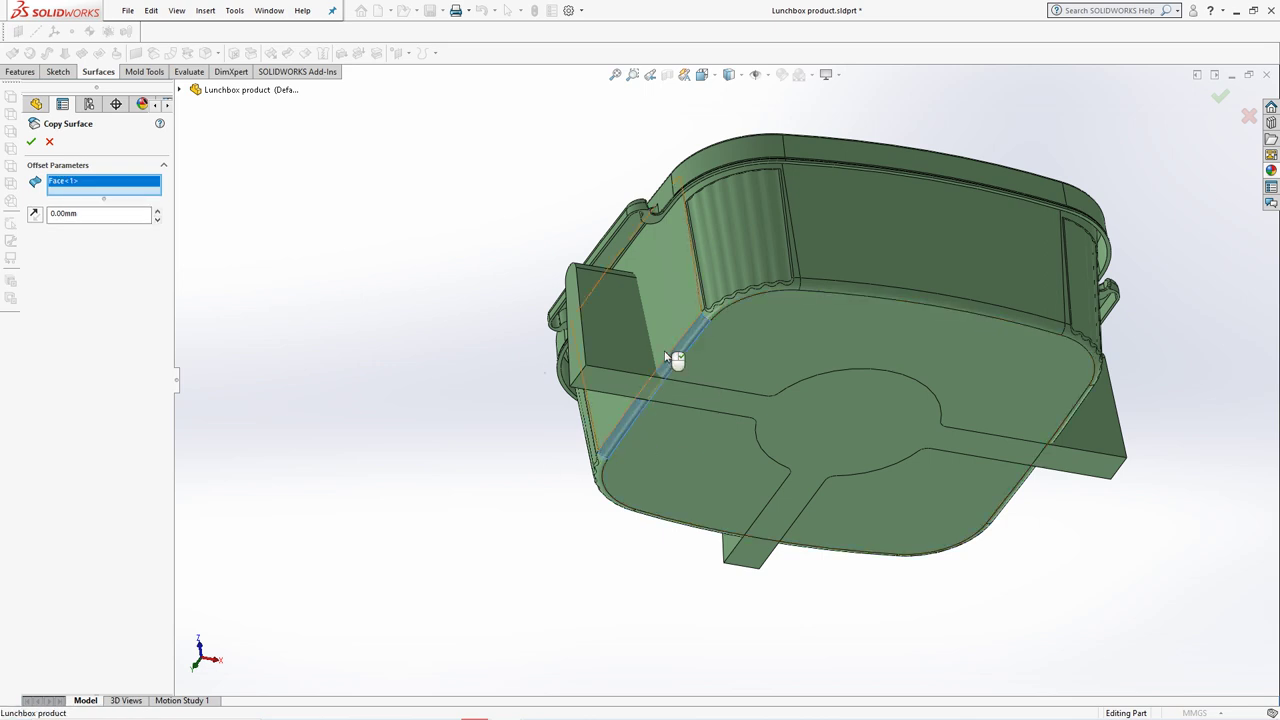
{"action": "left_click", "coordinate": [658, 337]}
{"action": "left_click", "coordinate": [672, 442]}
{"action": "middle_click_drag", "start_coordinate": [915, 509], "coordinate": [829, 537]}
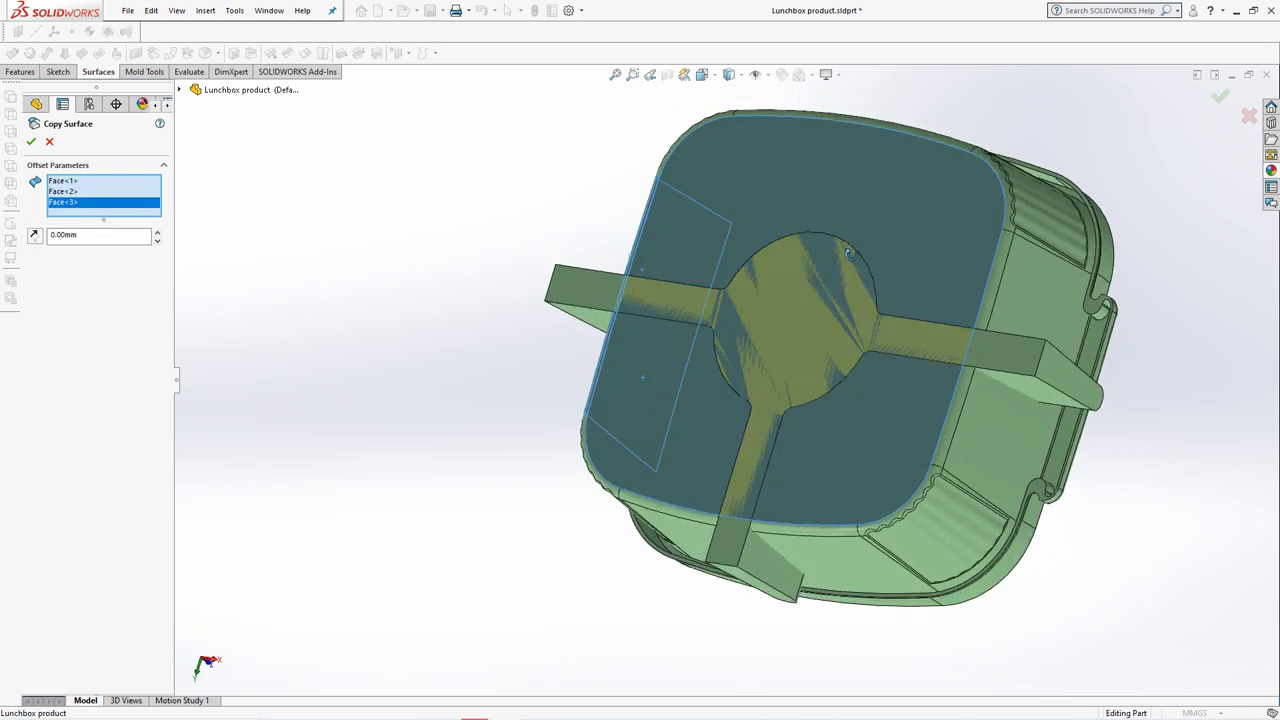
{"action": "left_click", "coordinate": [820, 560]}
{"action": "left_click", "coordinate": [815, 560]}
{"action": "left_click", "coordinate": [950, 460]}
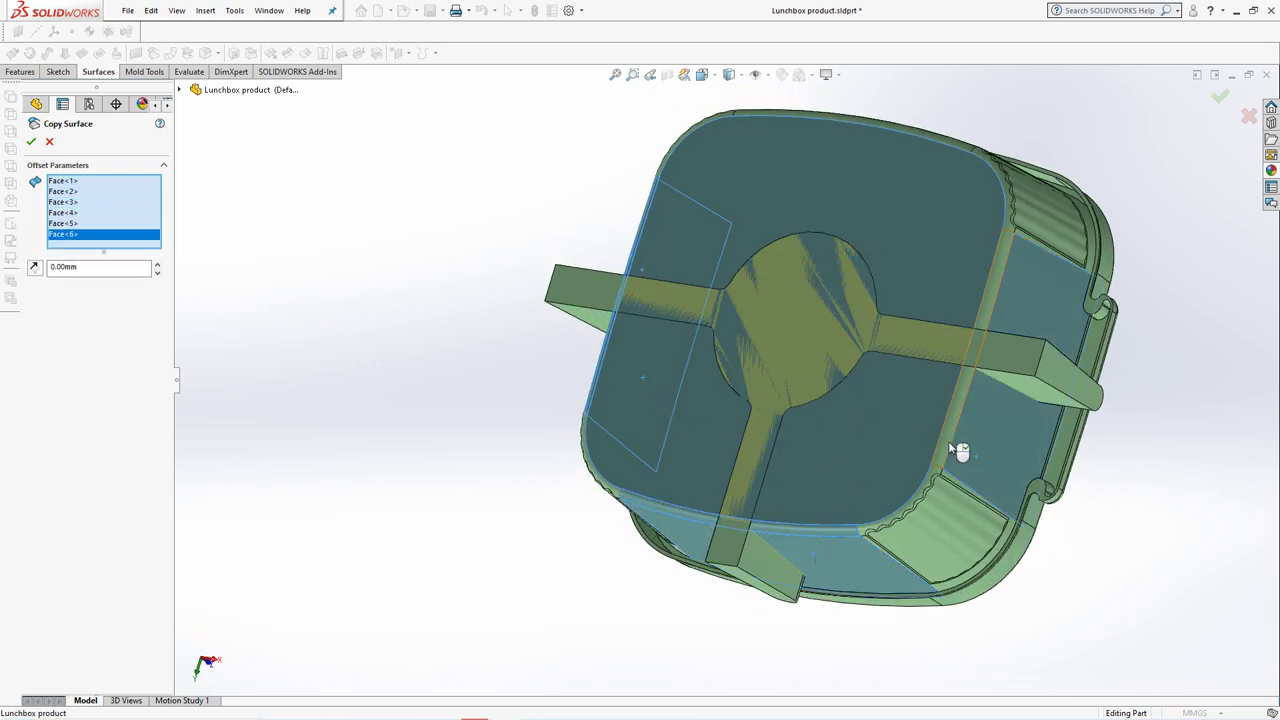
{"action": "left_click", "coordinate": [945, 435]}
{"action": "left_click", "coordinate": [31, 143]}
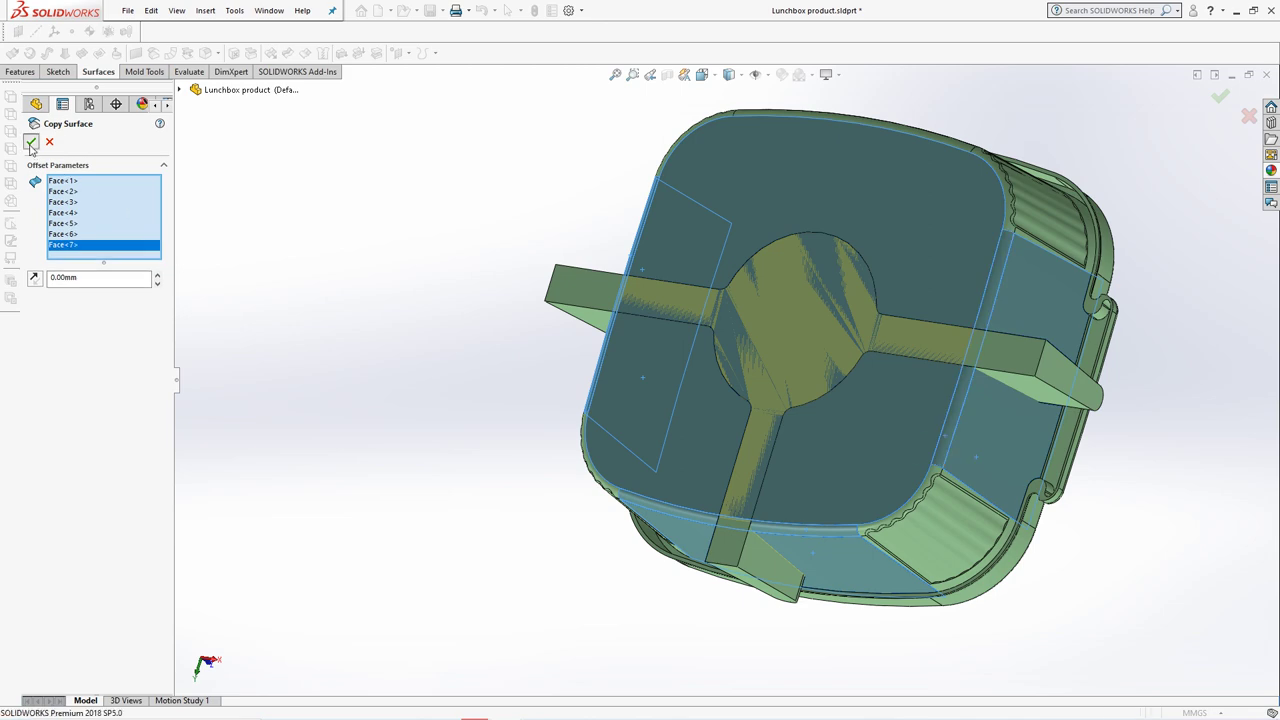
{"action": "mouse_move", "coordinate": [380, 246]}
{"action": "middle_mouse_down"}
{"action": "mouse_move", "coordinate": [492, 459]}
{"action": "mouse_move", "coordinate": [483, 503]}
{"action": "middle_mouse_up"}
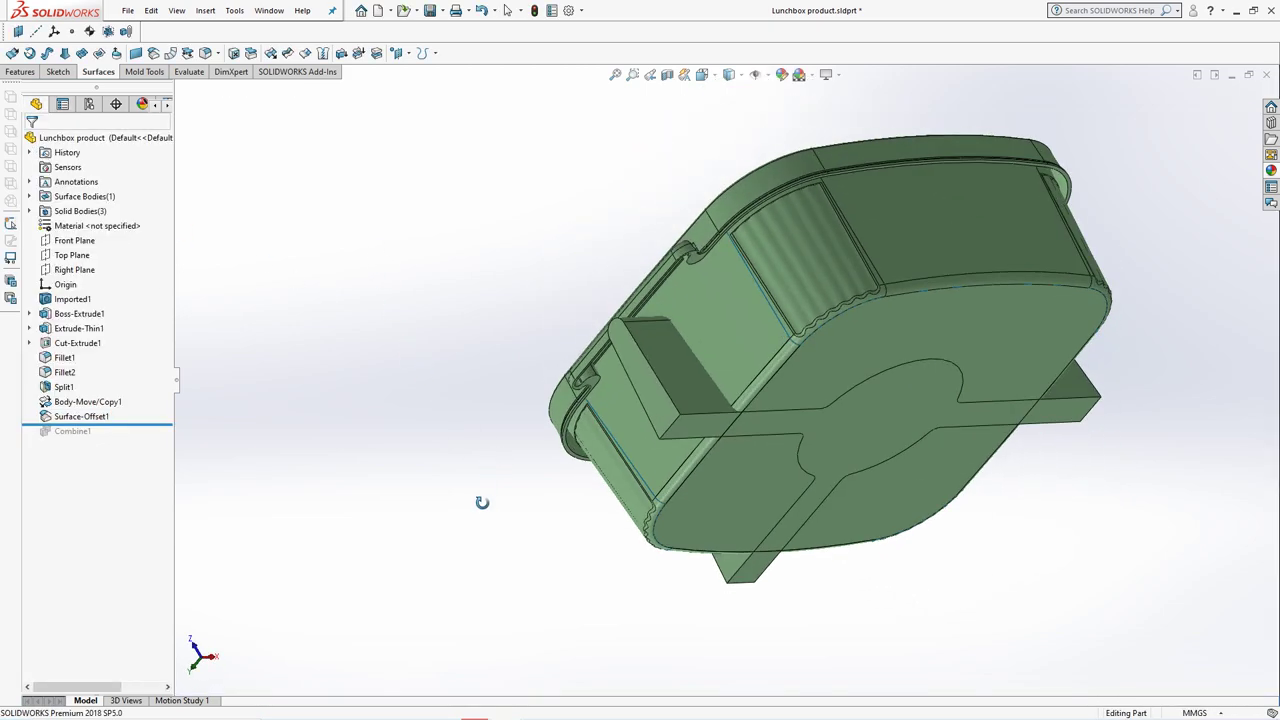
Roll the tree forward past Combine1 and hide the Combine1 box body
{"action": "left_click_drag", "start_coordinate": [155, 424], "coordinate": [155, 436]}
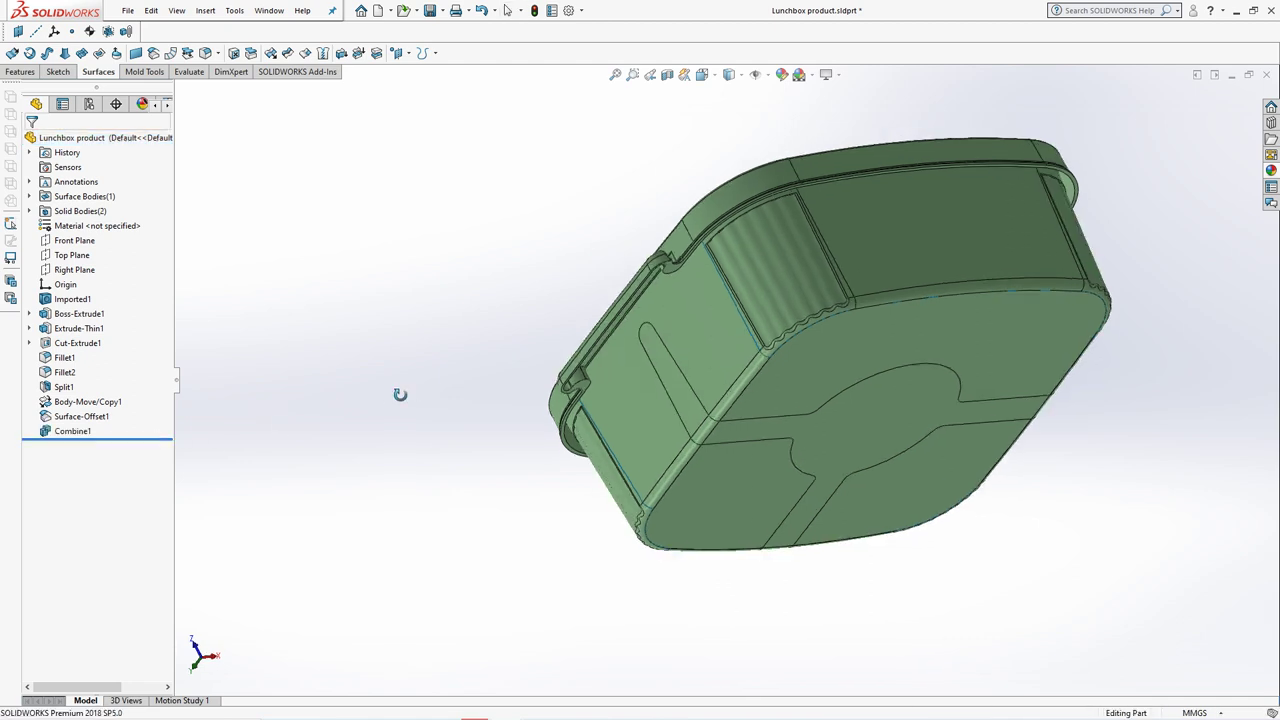
{"action": "middle_click_drag", "start_coordinate": [400, 394], "coordinate": [394, 397]}
{"action": "left_click", "coordinate": [30, 211]}
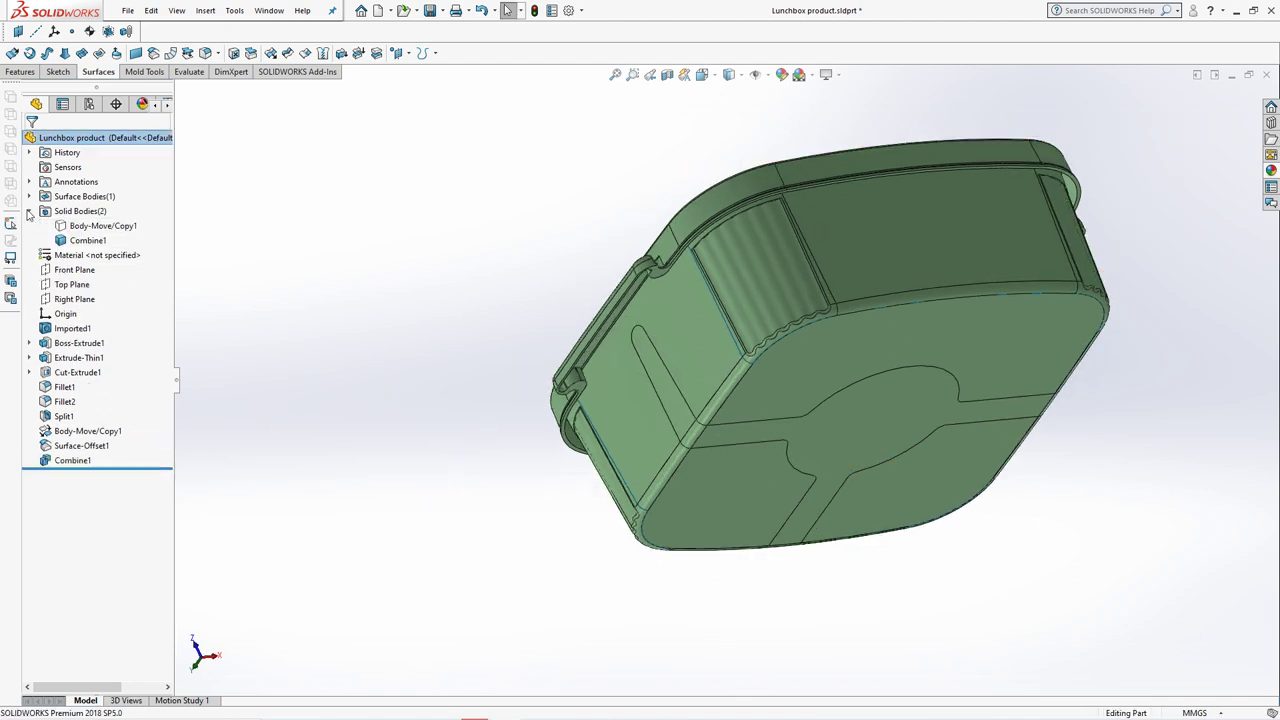
{"action": "left_click", "coordinate": [80, 241]}
{"action": "left_click", "coordinate": [92, 206]}
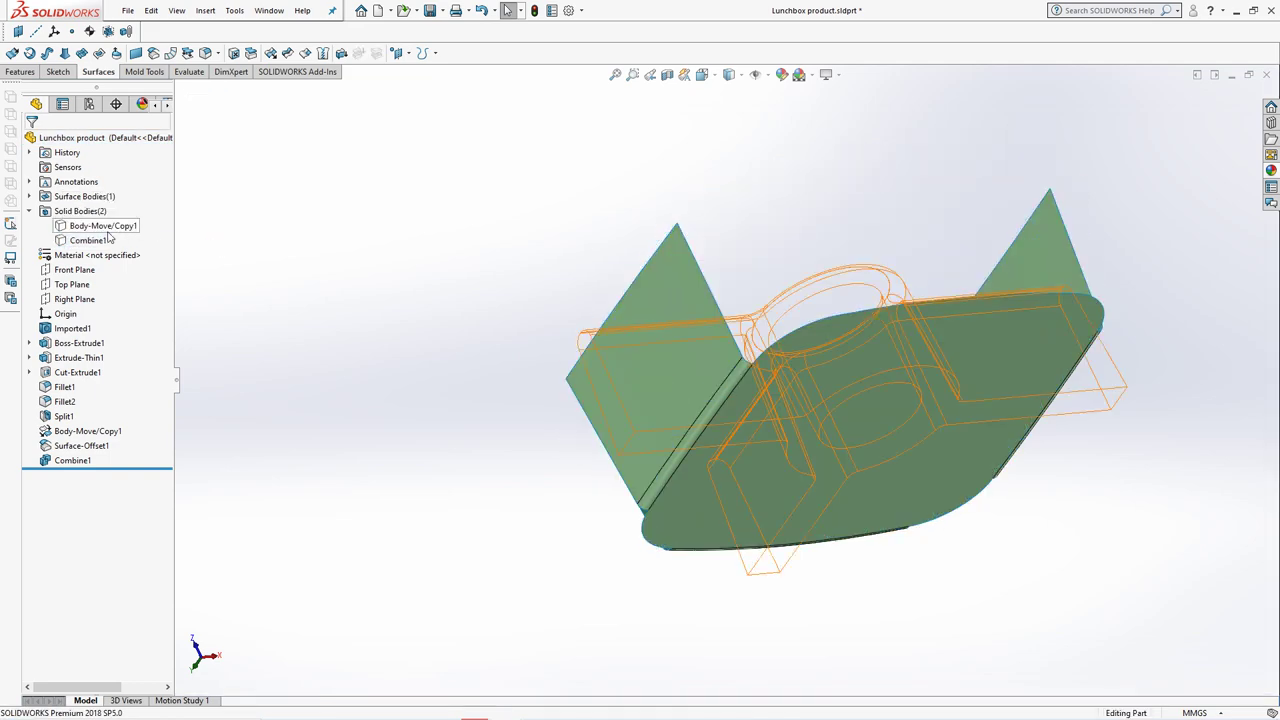
Clear the selection and start a Cut With Surface feature
{"action": "left_click", "coordinate": [100, 226]}
{"action": "left_click", "coordinate": [370, 274]}
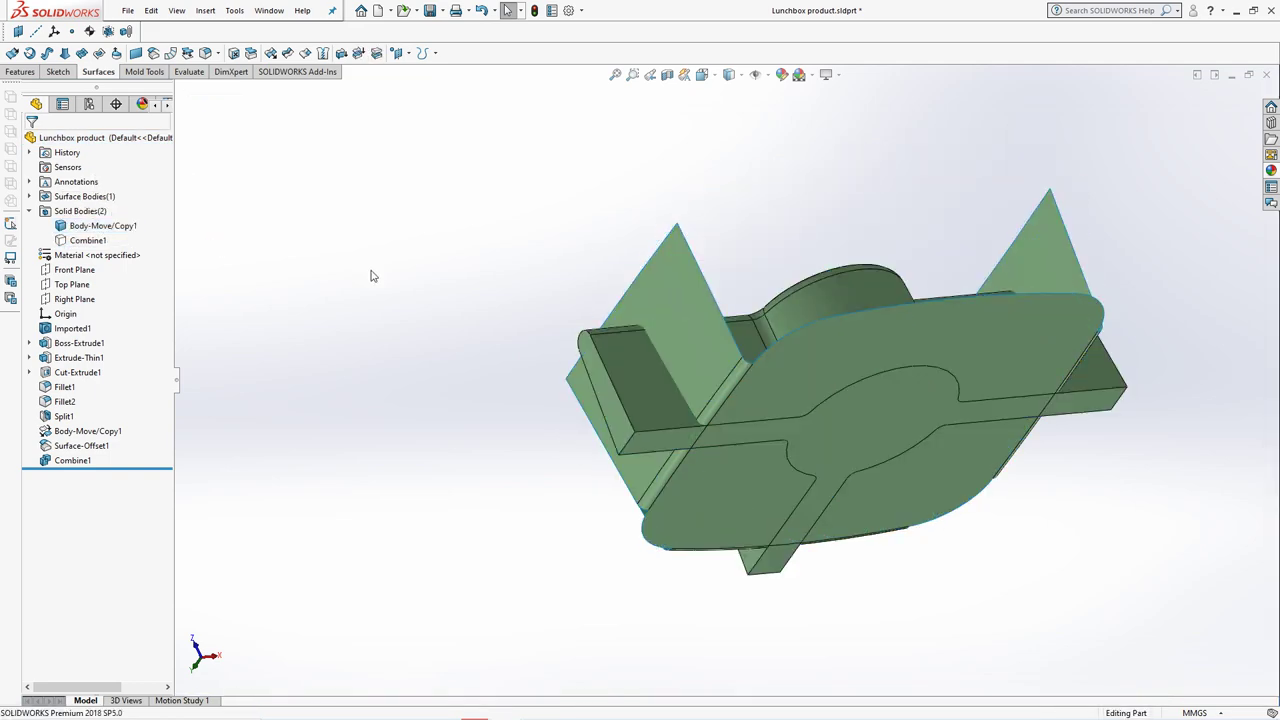
{"action": "left_click", "coordinate": [377, 53]}
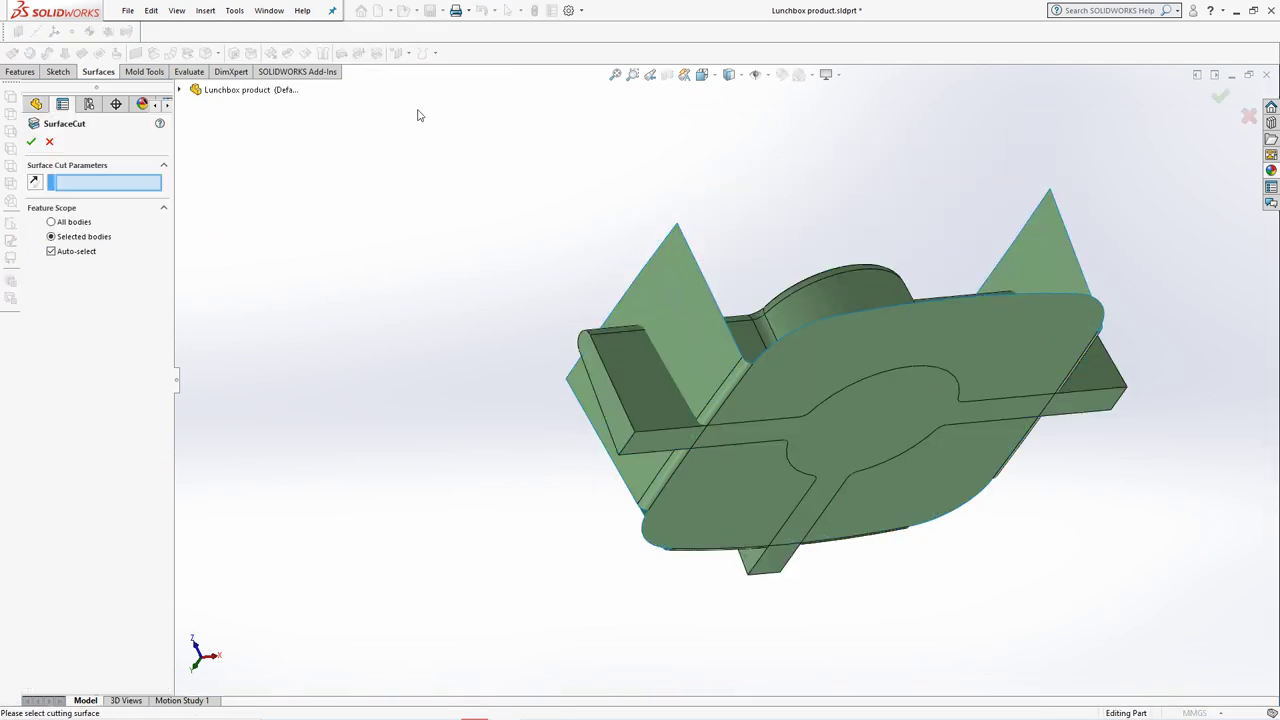
Cut Body-Move/Copy1 with Surface-Offset1, with auto-select of bodies turned off
{"action": "left_click", "coordinate": [659, 309]}
{"action": "mouse_move", "coordinate": [659, 310]}
{"action": "middle_mouse_down"}
{"action": "mouse_move", "coordinate": [497, 277]}
{"action": "mouse_move", "coordinate": [774, 414]}
{"action": "middle_mouse_up"}
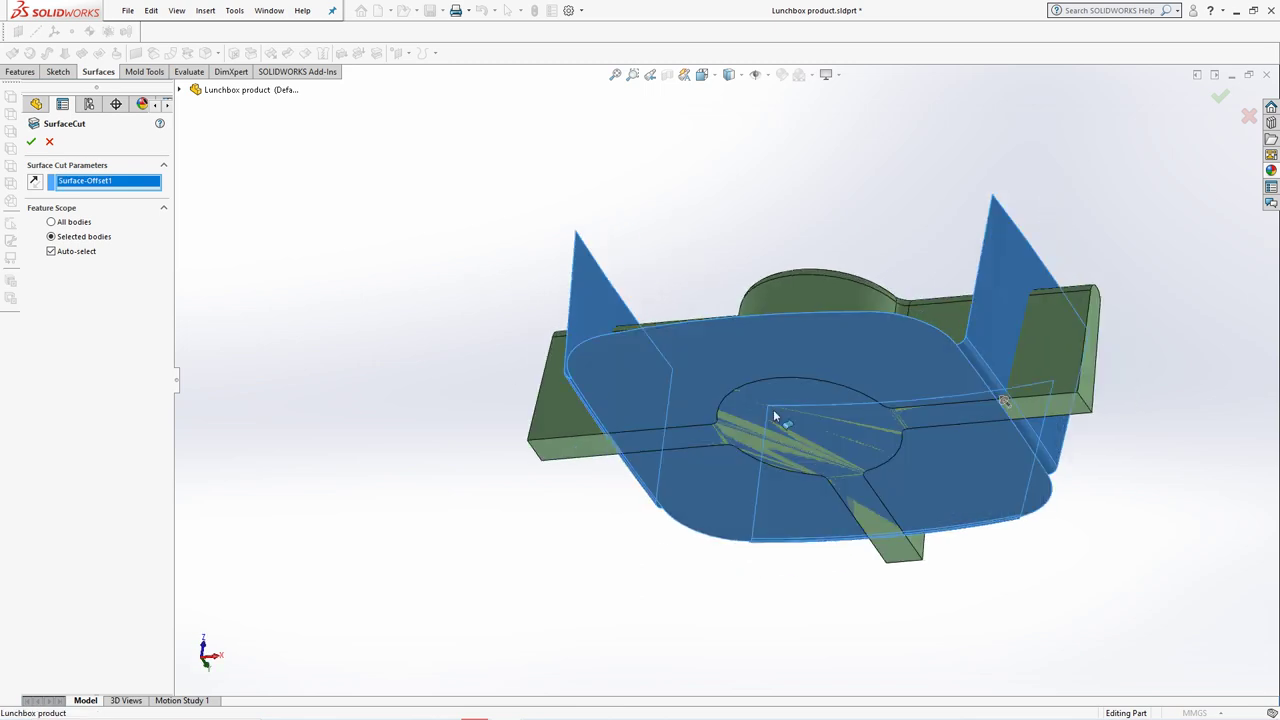
{"action": "middle_click_drag", "start_coordinate": [1005, 405], "coordinate": [995, 445]}
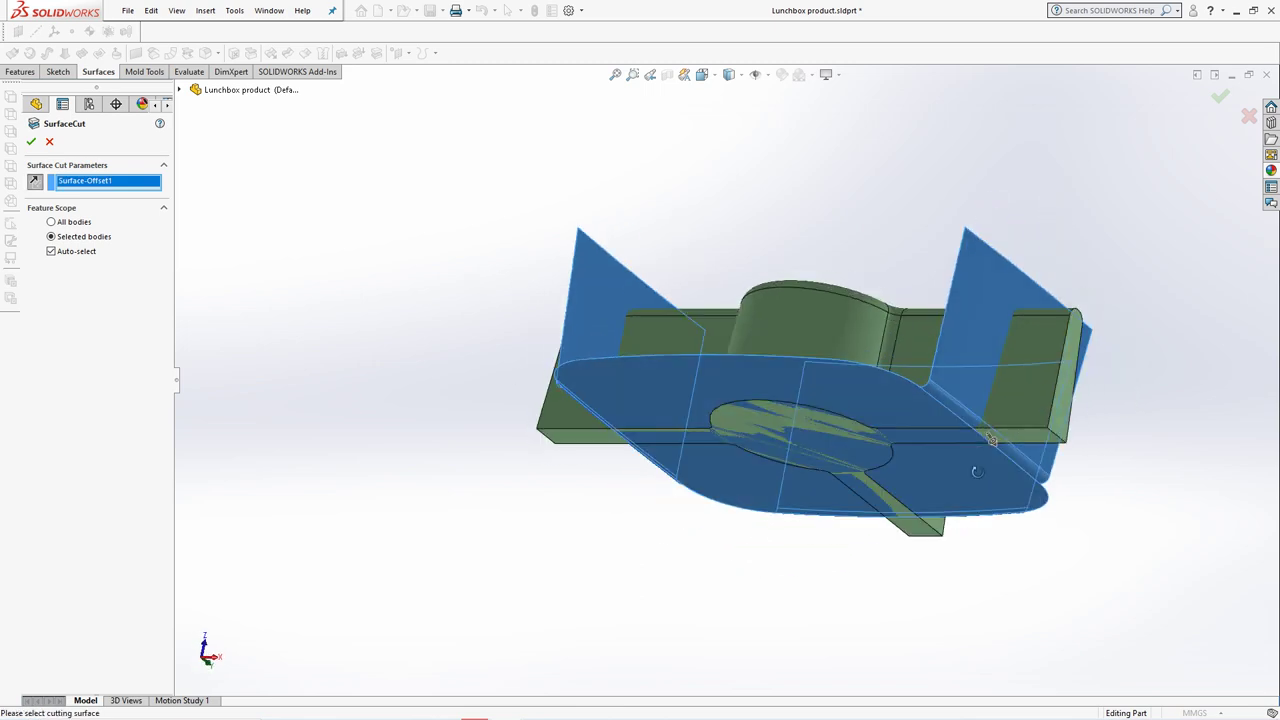
{"action": "left_click", "coordinate": [56, 251]}
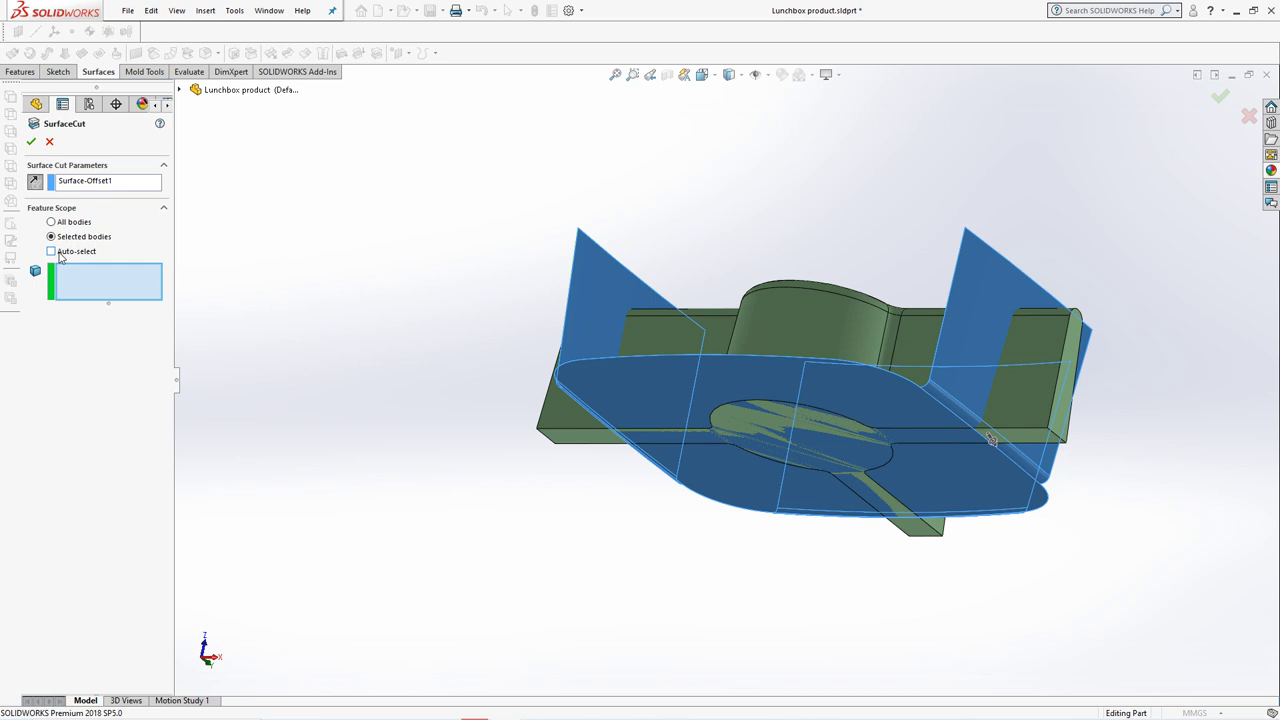
{"action": "left_click", "coordinate": [745, 323]}
{"action": "left_click", "coordinate": [30, 142]}
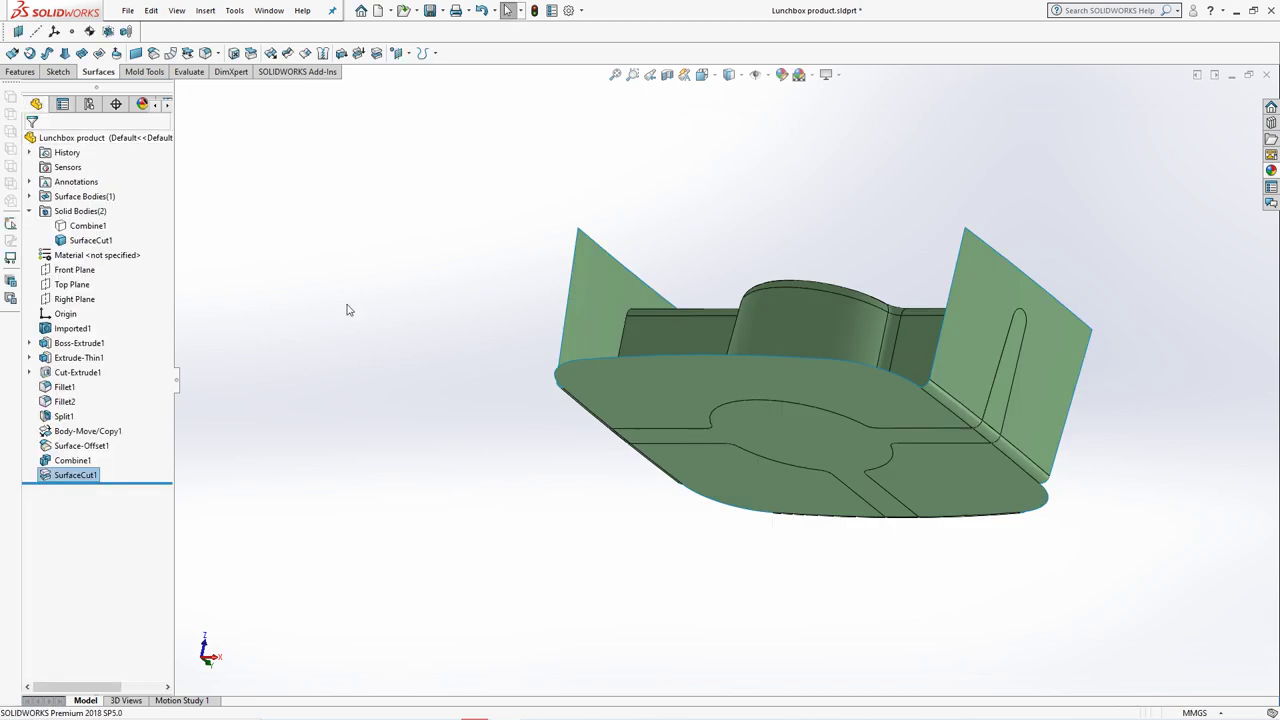
Hide the copied surface and the Combine1 body so only the trimmed divider shows
{"action": "mouse_move", "coordinate": [346, 309]}
{"action": "middle_mouse_down"}
{"action": "mouse_move", "coordinate": [423, 380]}
{"action": "mouse_move", "coordinate": [509, 391]}
{"action": "mouse_move", "coordinate": [589, 336]}
{"action": "middle_mouse_up"}
{"action": "left_click", "coordinate": [589, 336]}
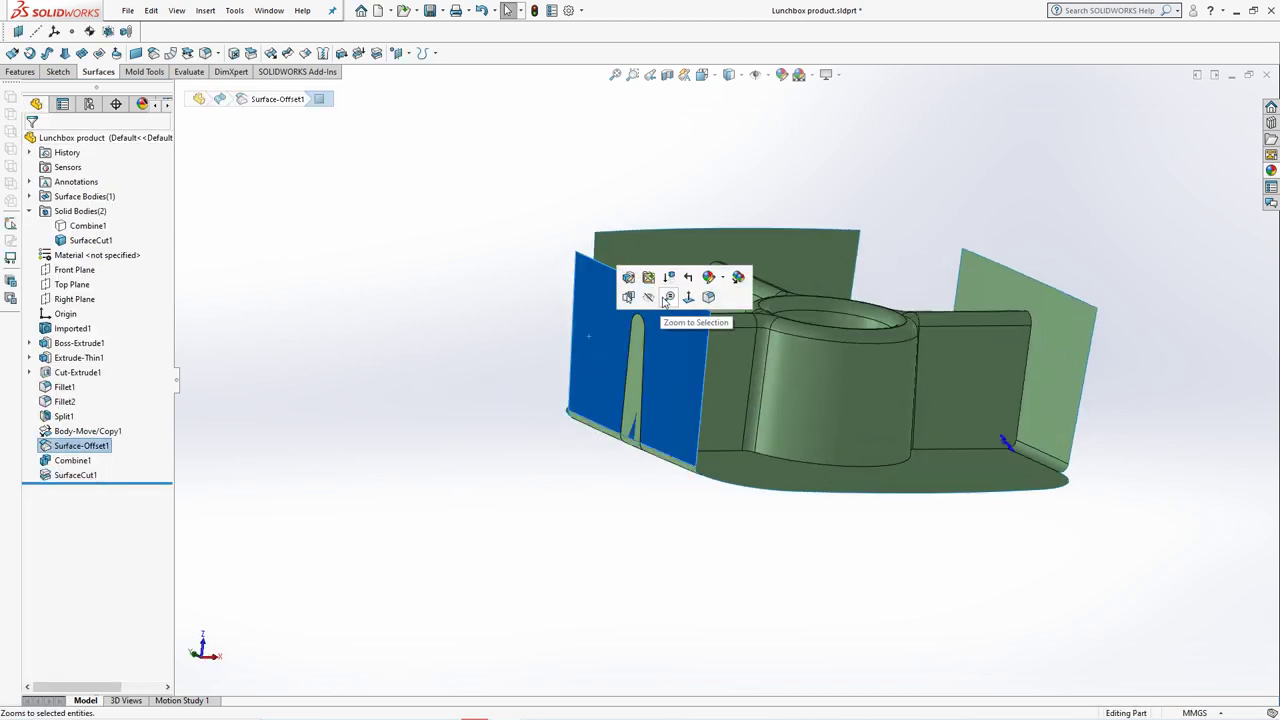
{"action": "left_click", "coordinate": [655, 297]}
{"action": "left_click", "coordinate": [87, 225]}
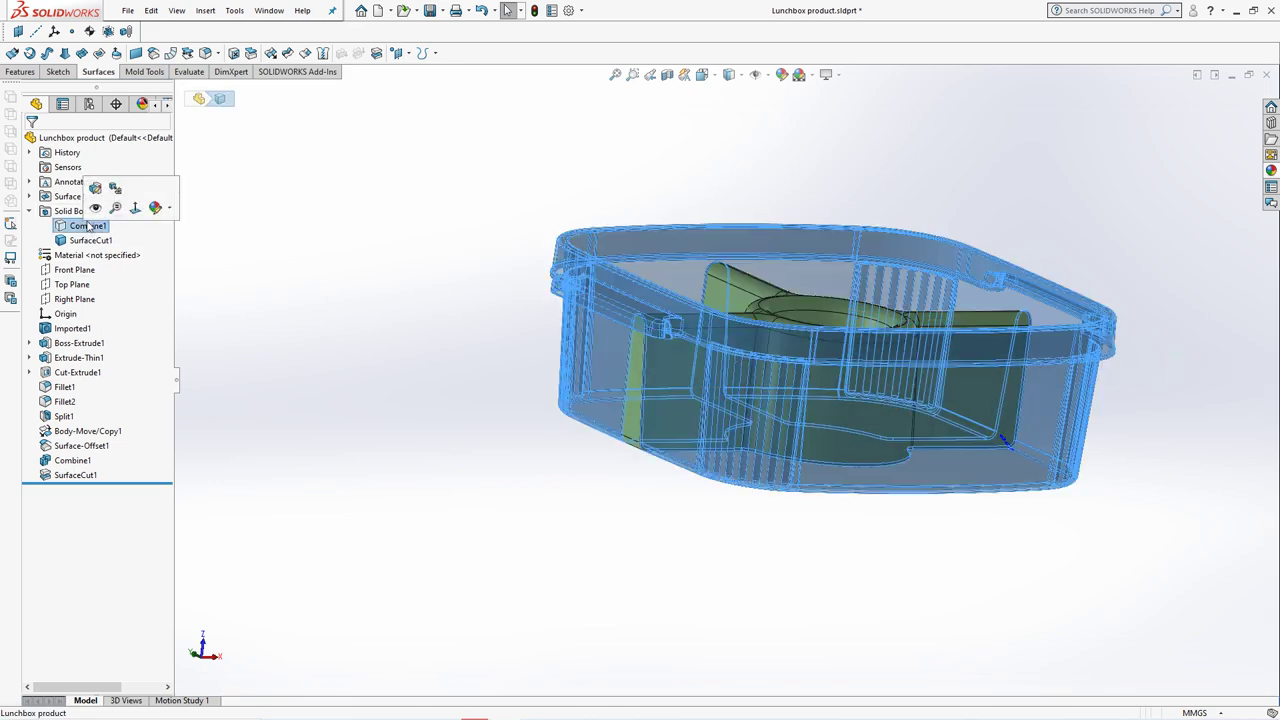
{"action": "left_click", "coordinate": [96, 190]}
{"action": "left_click", "coordinate": [322, 269]}
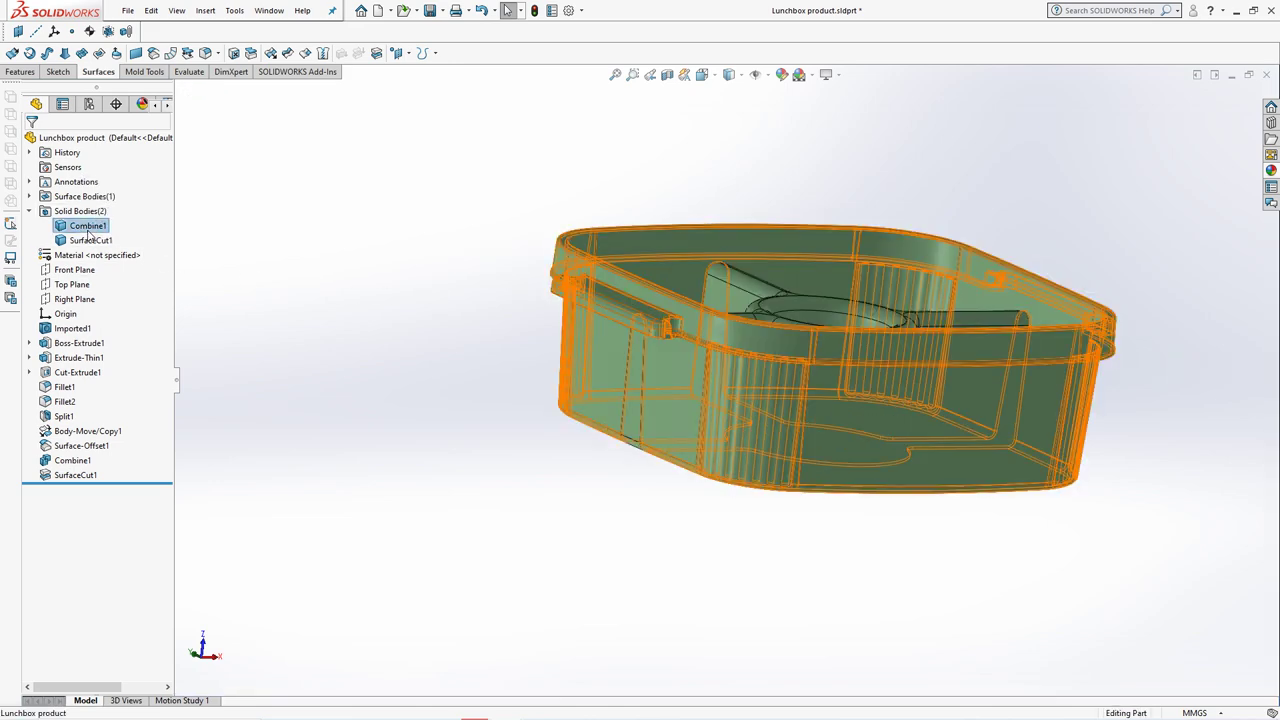
{"action": "left_click", "coordinate": [87, 225]}
{"action": "left_click", "coordinate": [96, 190]}
{"action": "left_click", "coordinate": [339, 281]}
{"action": "mouse_move", "coordinate": [339, 281]}
{"action": "middle_mouse_down"}
{"action": "mouse_move", "coordinate": [406, 334]}
{"action": "mouse_move", "coordinate": [430, 183]}
{"action": "mouse_move", "coordinate": [449, 163]}
{"action": "mouse_move", "coordinate": [437, 380]}
{"action": "middle_mouse_up"}
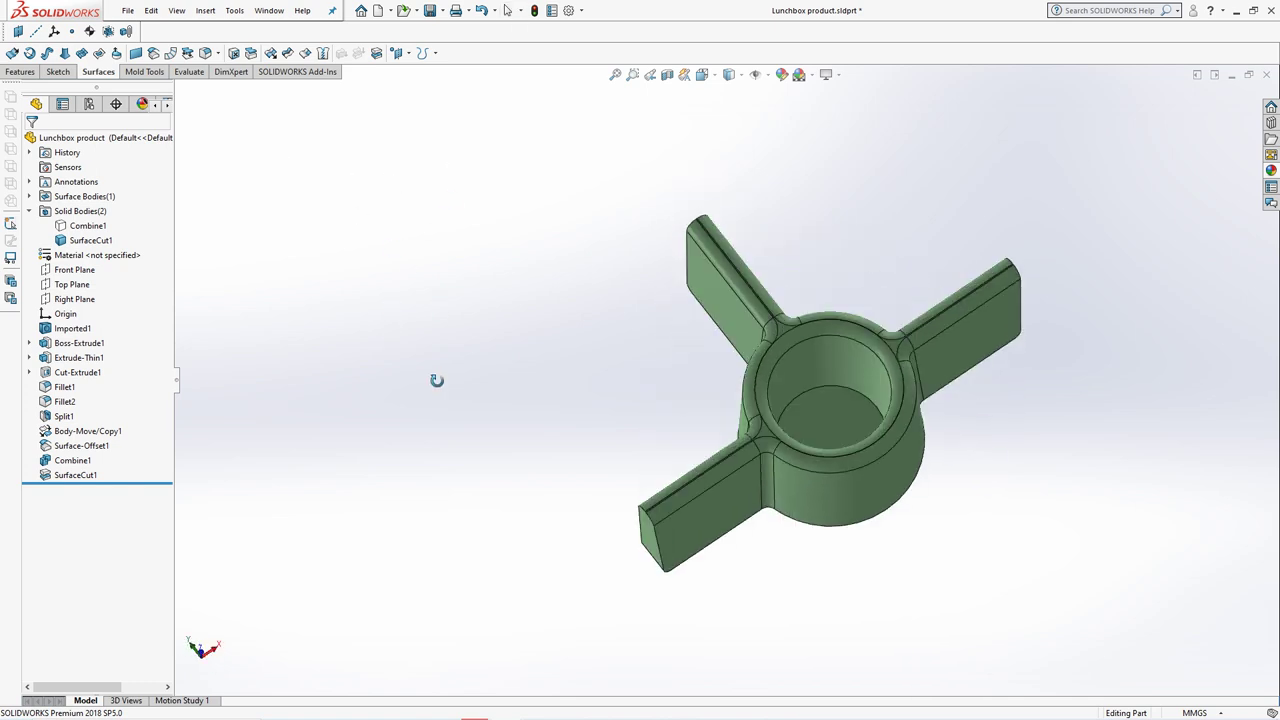
Fillet the inner circular edge of the divider's central cup at 3.5 mm
{"action": "left_click", "coordinate": [205, 53]}
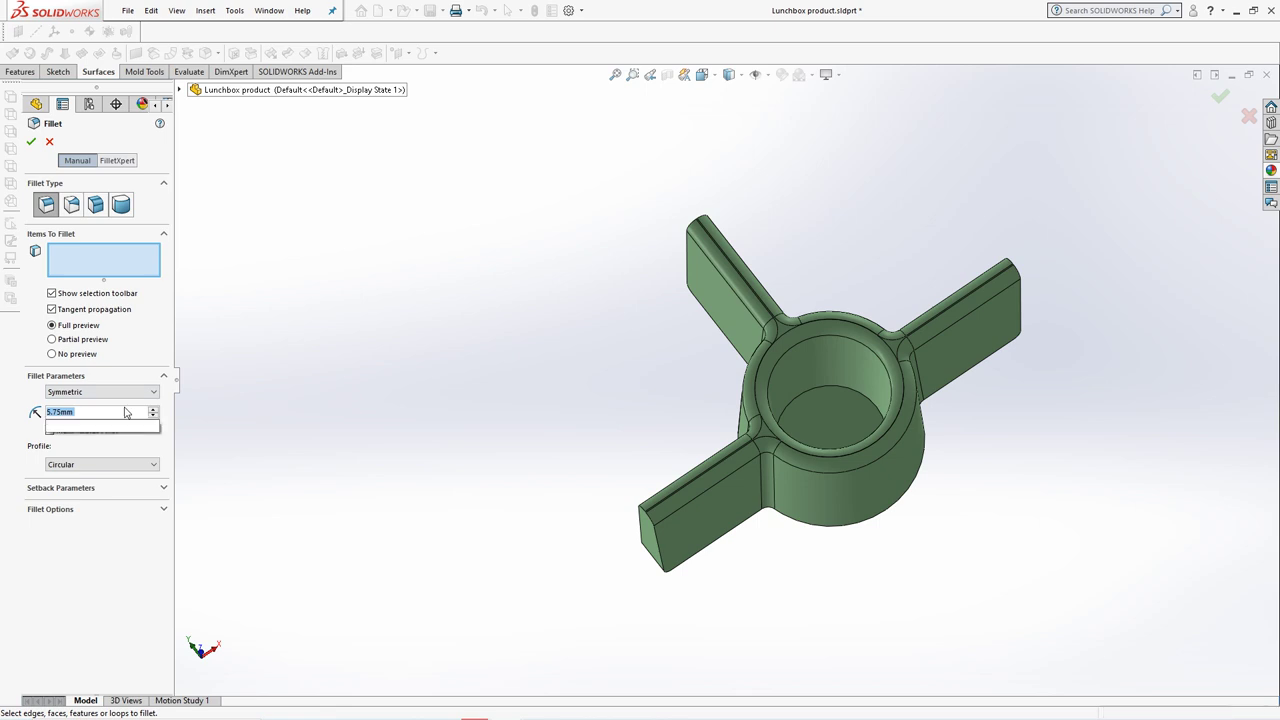
{"action": "type", "text": "3.5"}
{"action": "left_click", "coordinate": [109, 264]}
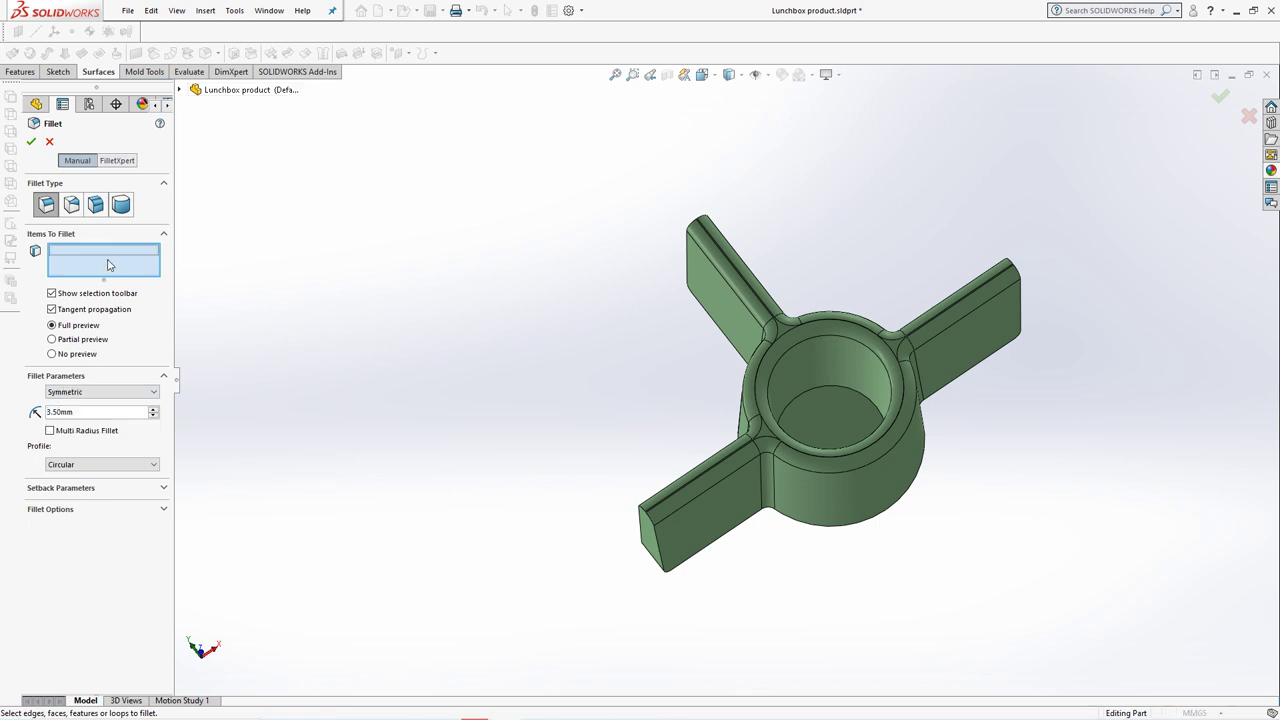
{"action": "left_click", "coordinate": [826, 400]}
{"action": "left_click", "coordinate": [31, 141]}
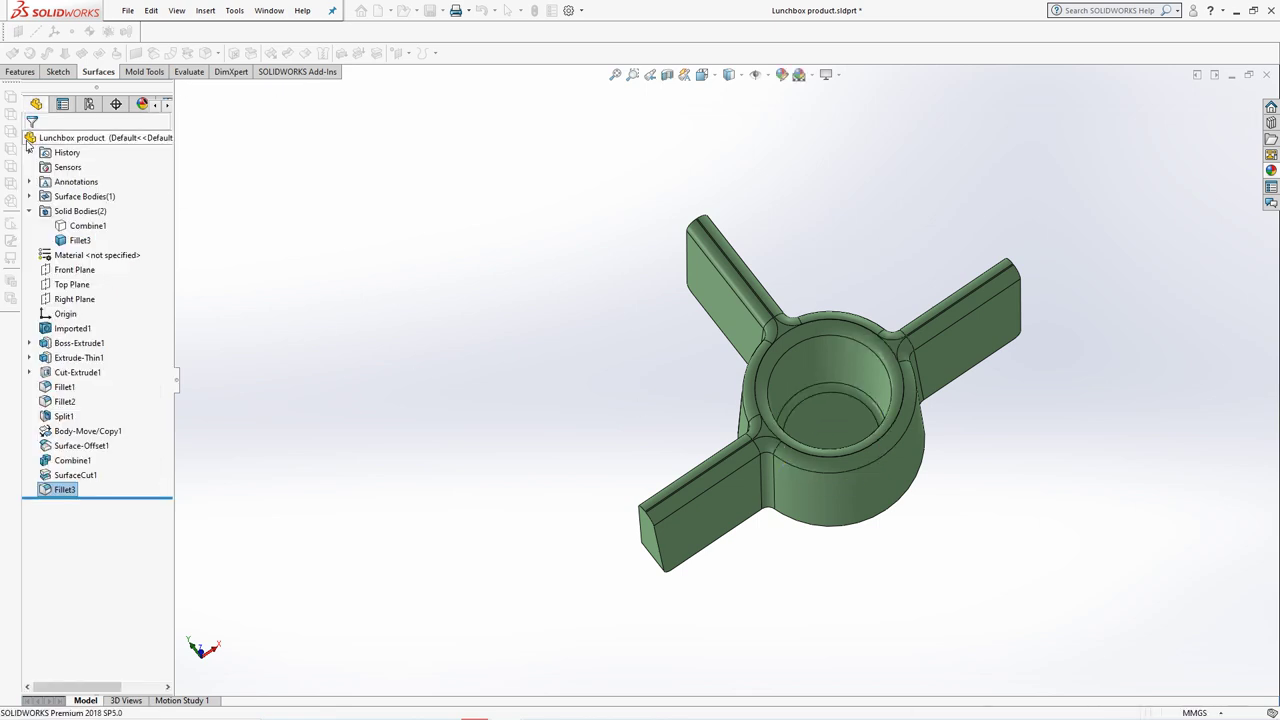
{"action": "mouse_move", "coordinate": [462, 362]}
{"action": "middle_mouse_down"}
{"action": "mouse_move", "coordinate": [497, 314]}
{"action": "mouse_move", "coordinate": [443, 280]}
{"action": "middle_mouse_up"}
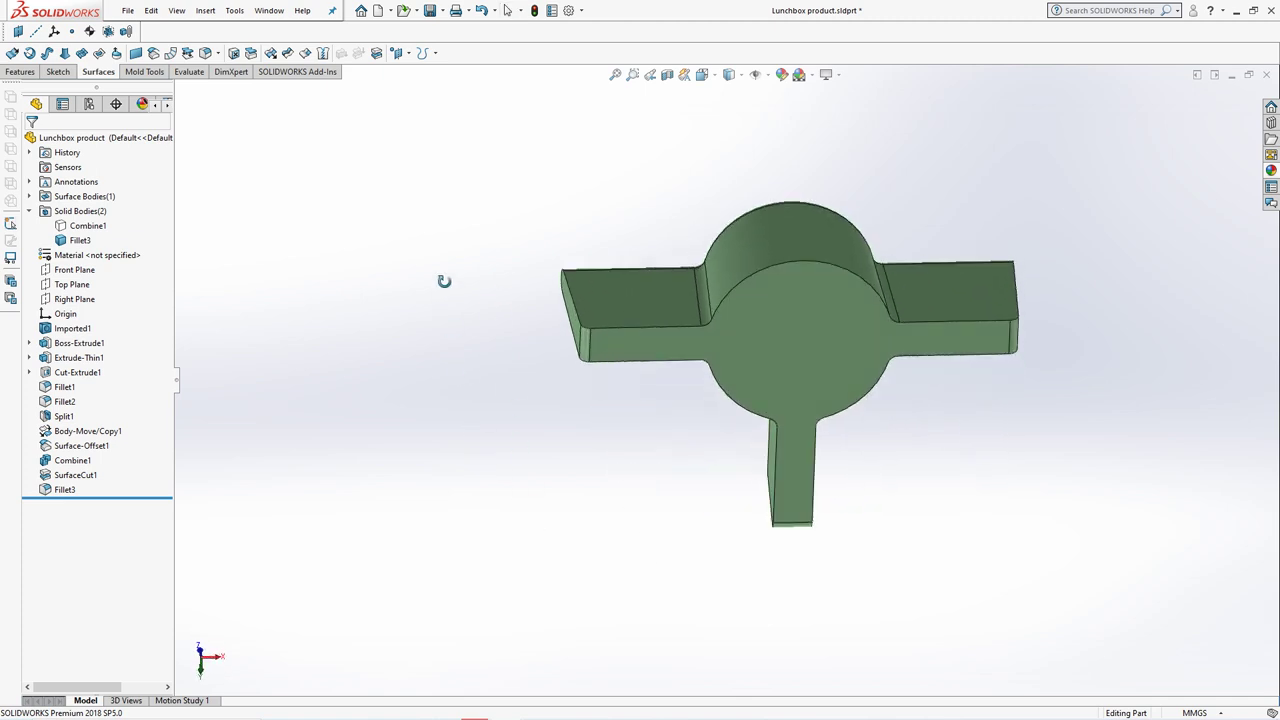
{"action": "left_click", "coordinate": [12, 73]}
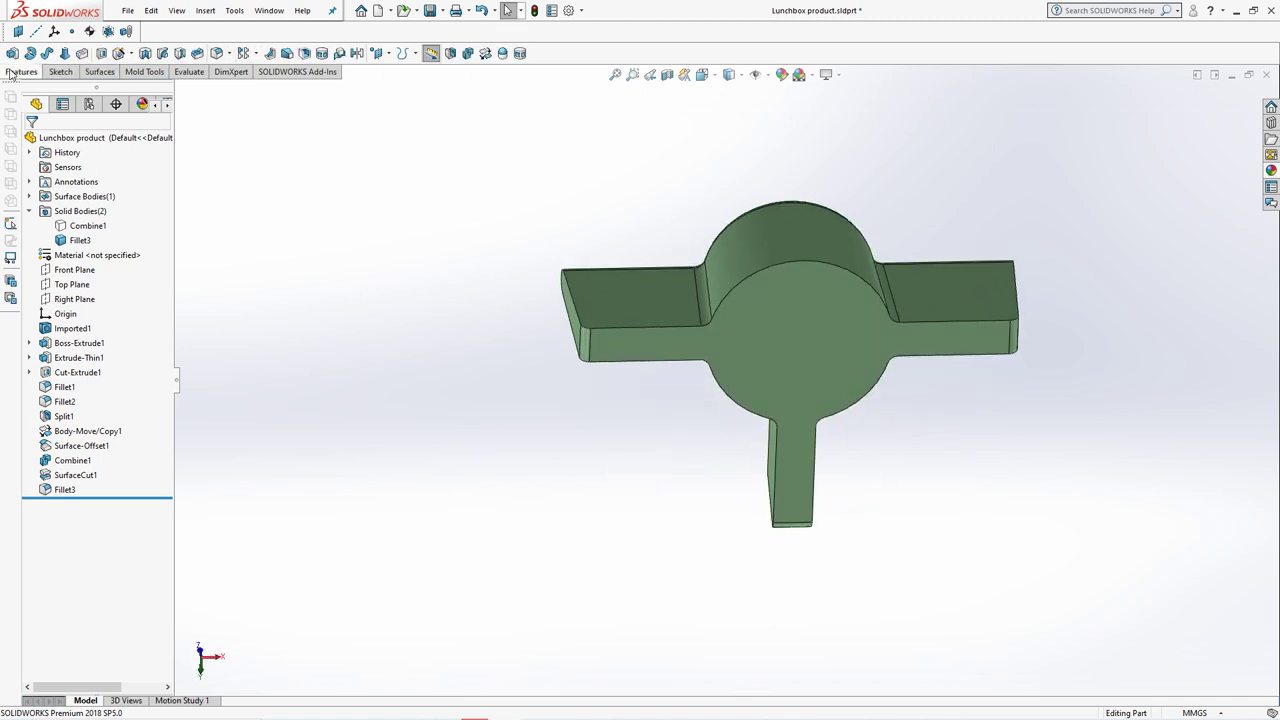
Start a 1.25 mm shell of the insert, opening its round top and left-wing end faces
{"action": "left_click", "coordinate": [304, 55]}
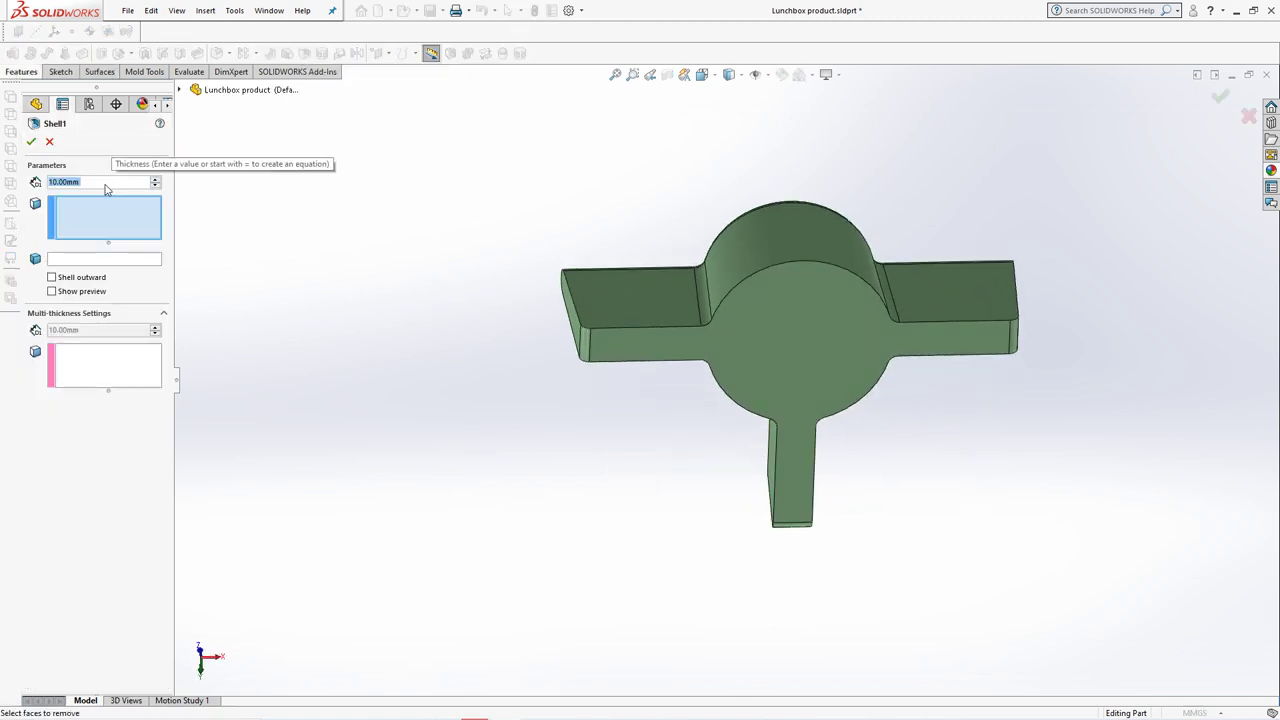
{"action": "type", "text": "1.25"}
{"action": "left_click", "coordinate": [108, 225]}
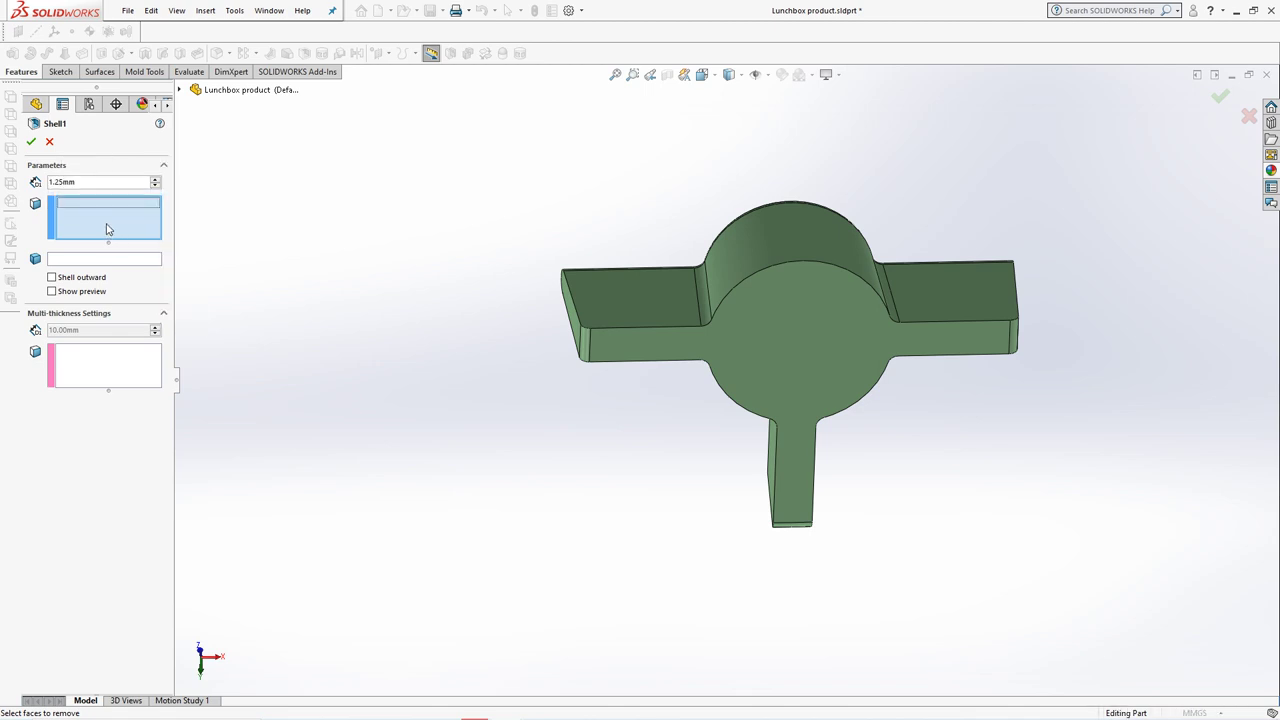
{"action": "left_click", "coordinate": [733, 387]}
{"action": "middle_click_drag", "start_coordinate": [649, 380], "coordinate": [645, 286]}
{"action": "left_click", "coordinate": [608, 290]}
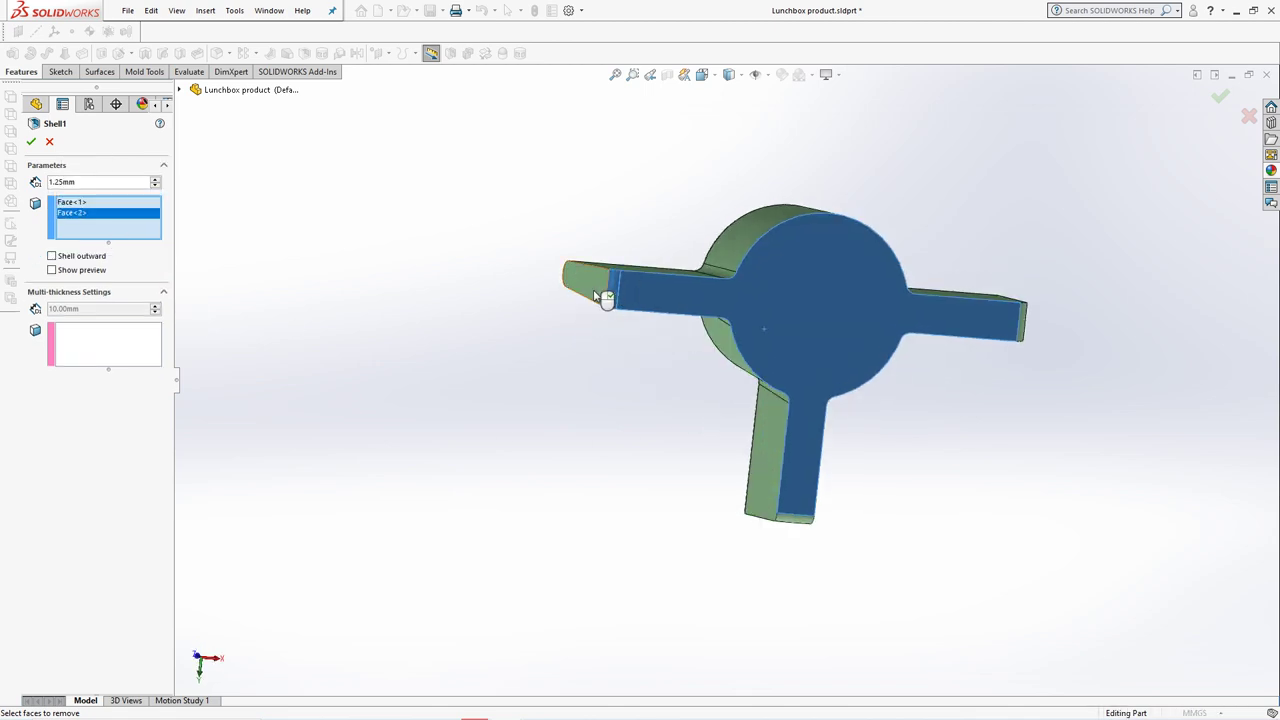
{"action": "left_click", "coordinate": [590, 286]}
Open the remaining wing-end faces, preview, and confirm the 1.25 mm shell
{"action": "mouse_move", "coordinate": [716, 415]}
{"action": "middle_mouse_down"}
{"action": "mouse_move", "coordinate": [766, 466]}
{"action": "mouse_move", "coordinate": [931, 449]}
{"action": "middle_mouse_up"}
{"action": "left_click", "coordinate": [766, 468]}
{"action": "left_click", "coordinate": [763, 477]}
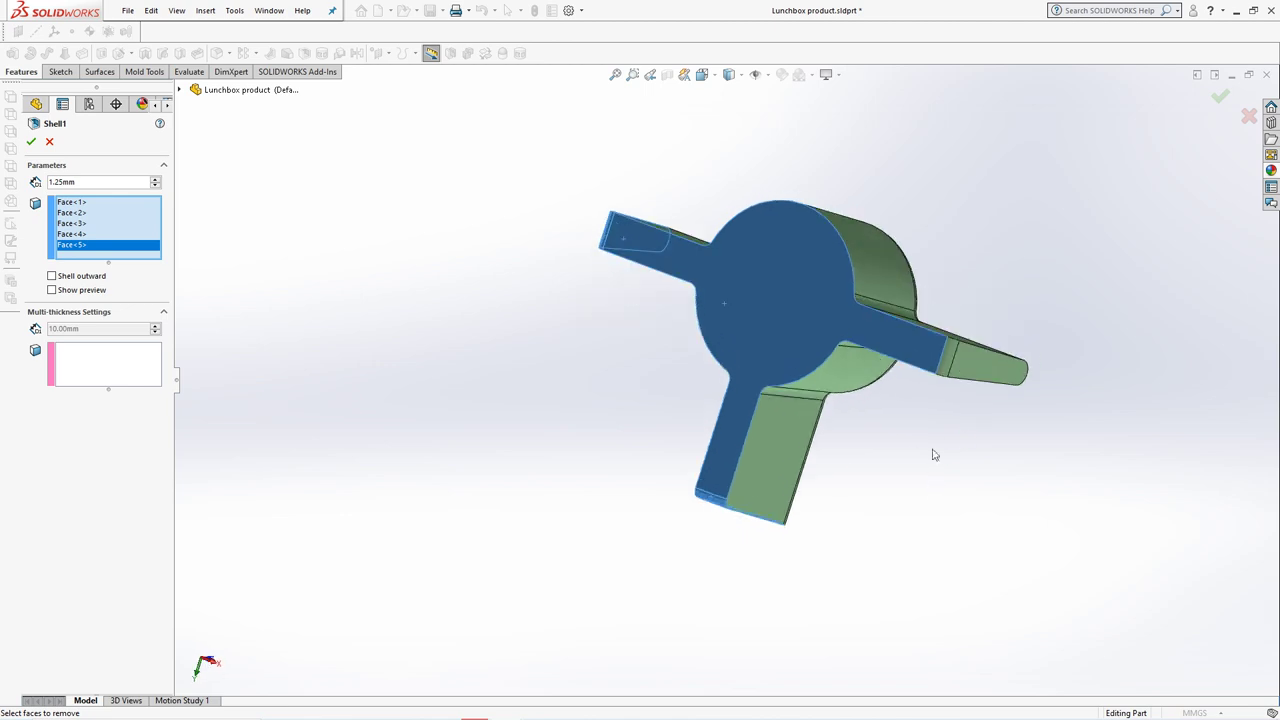
{"action": "left_click", "coordinate": [957, 370]}
{"action": "left_click", "coordinate": [957, 372]}
{"action": "middle_click_drag", "start_coordinate": [957, 372], "coordinate": [229, 415]}
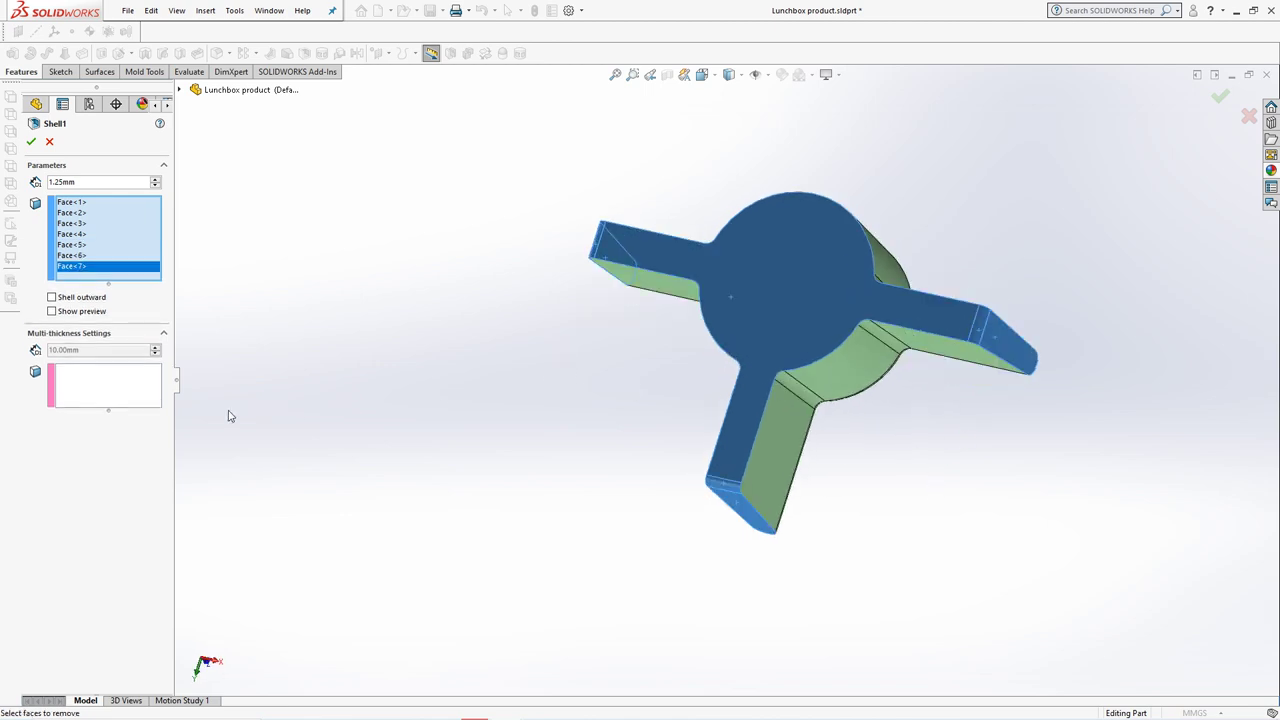
{"action": "left_click", "coordinate": [52, 311]}
{"action": "middle_click_drag", "start_coordinate": [387, 389], "coordinate": [404, 352]}
{"action": "left_click", "coordinate": [31, 141]}
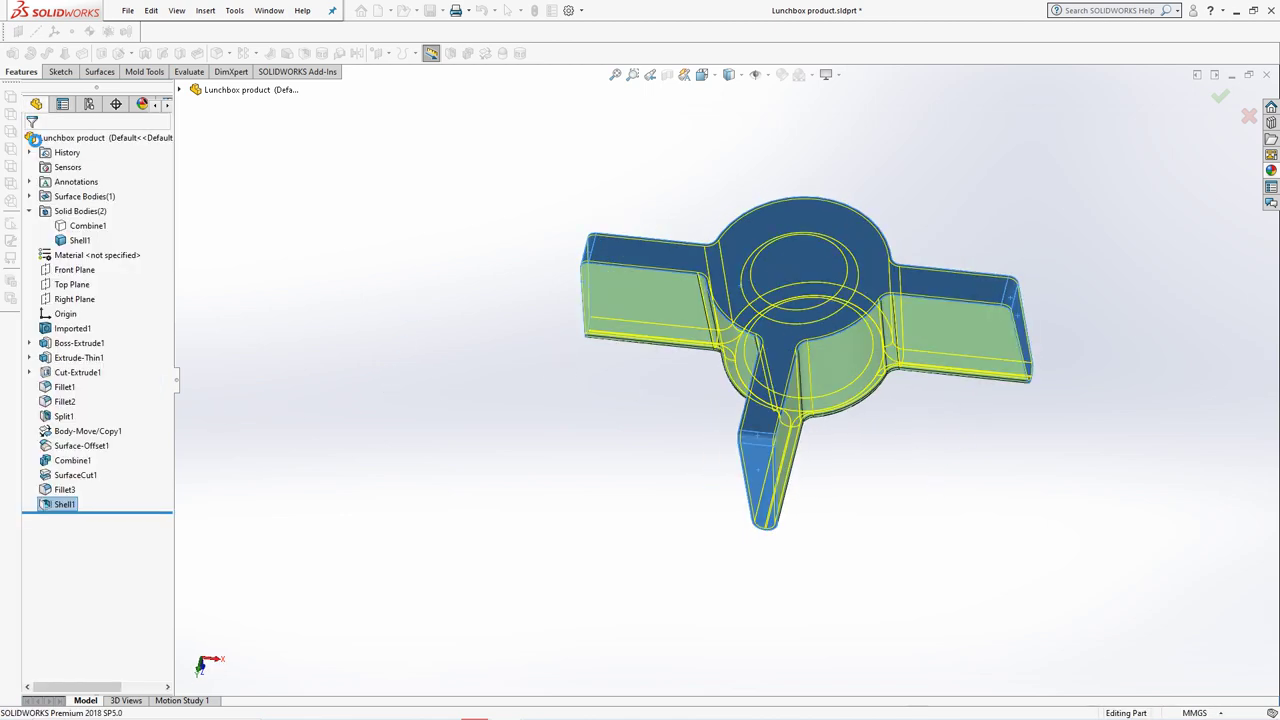
{"action": "mouse_move", "coordinate": [381, 308]}
{"action": "middle_mouse_down"}
{"action": "mouse_move", "coordinate": [446, 394]}
{"action": "mouse_move", "coordinate": [440, 363]}
{"action": "mouse_move", "coordinate": [466, 466]}
{"action": "mouse_move", "coordinate": [420, 440]}
{"action": "middle_mouse_up"}
Show the hidden Combine1 lunchbox body again
{"action": "left_click", "coordinate": [88, 226]}
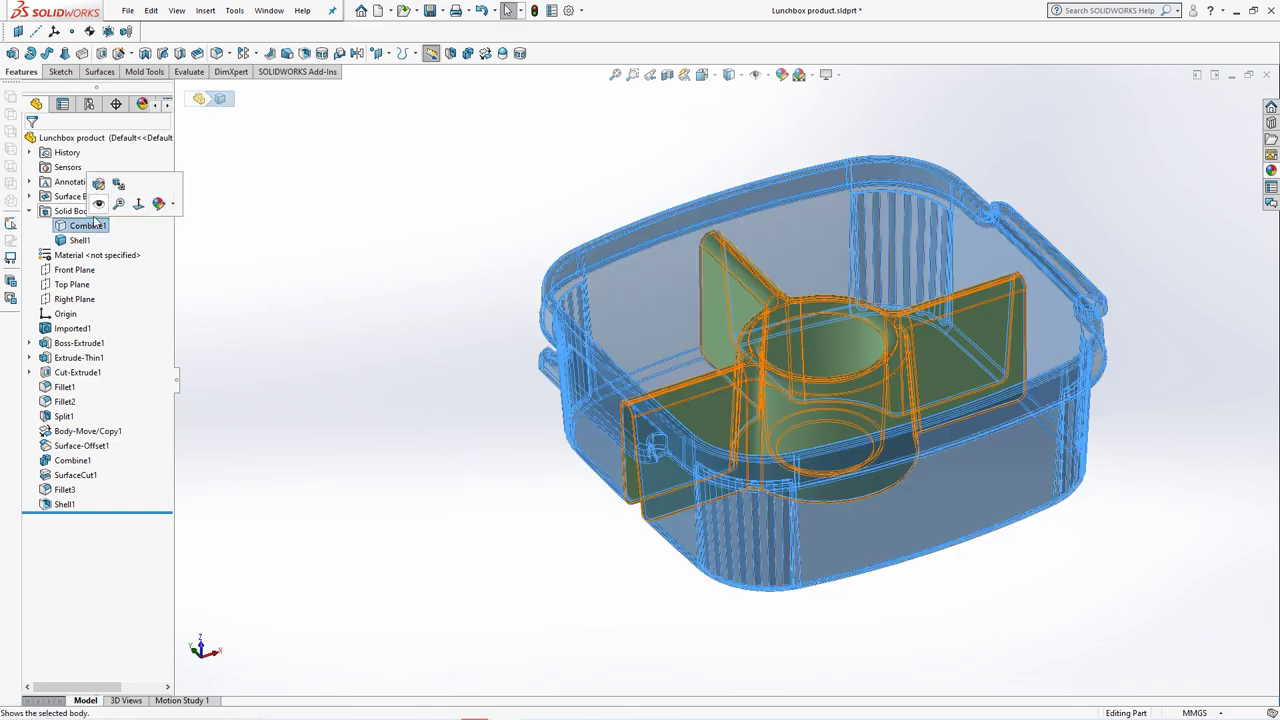
{"action": "left_click", "coordinate": [117, 184]}
{"action": "middle_click_drag", "start_coordinate": [426, 488], "coordinate": [434, 209]}
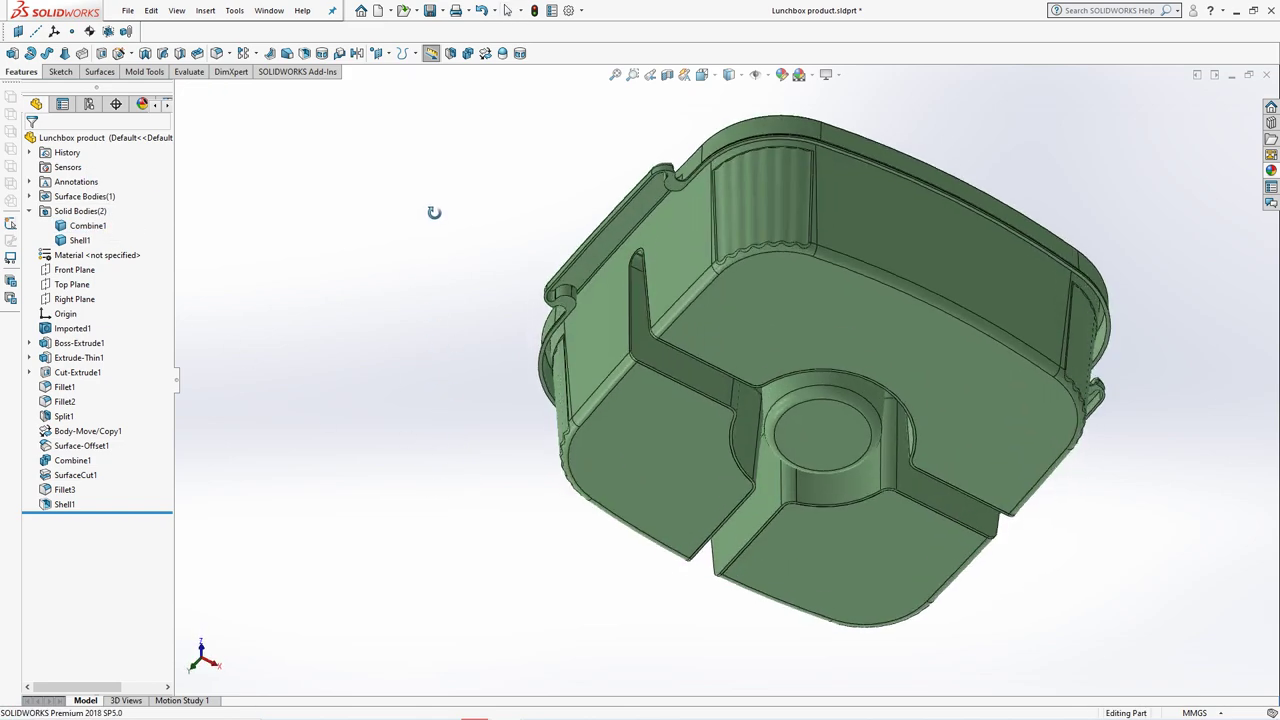
Add the Combine1 box and the Shell1 insert together as Combine2
{"action": "left_click", "coordinate": [469, 53]}
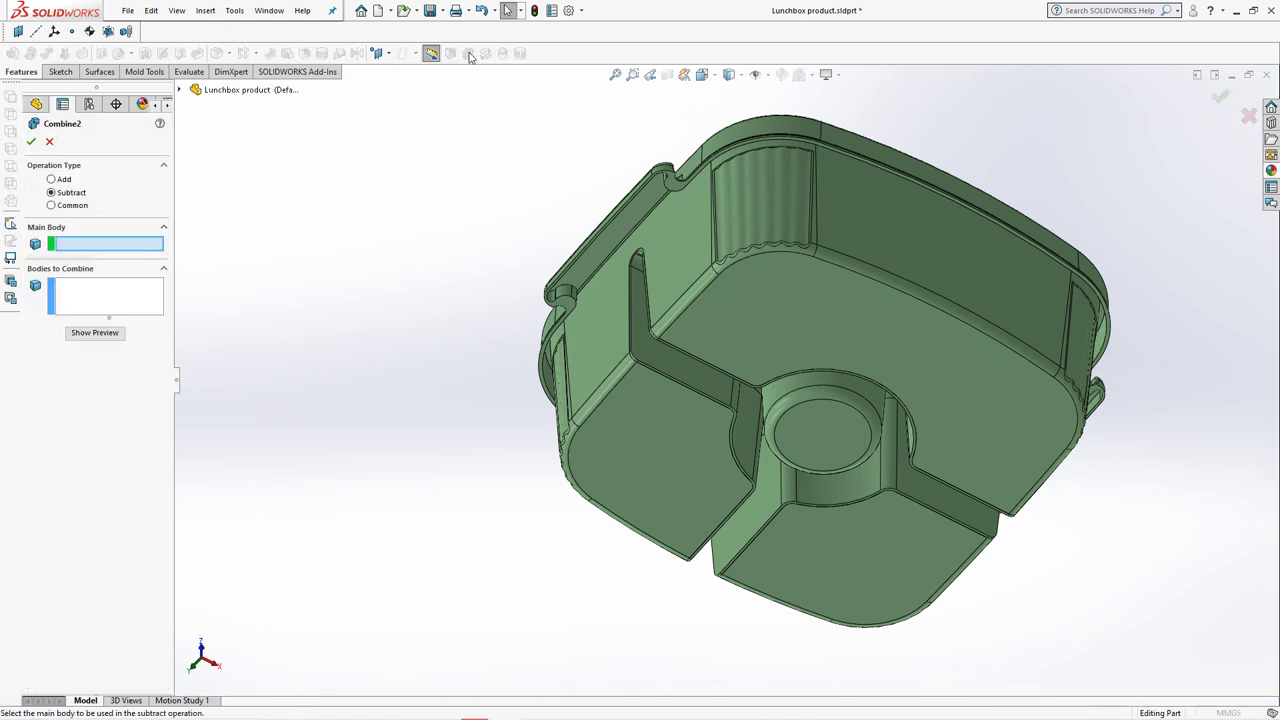
{"action": "left_click", "coordinate": [51, 179]}
{"action": "left_click", "coordinate": [642, 453]}
{"action": "left_click", "coordinate": [800, 427]}
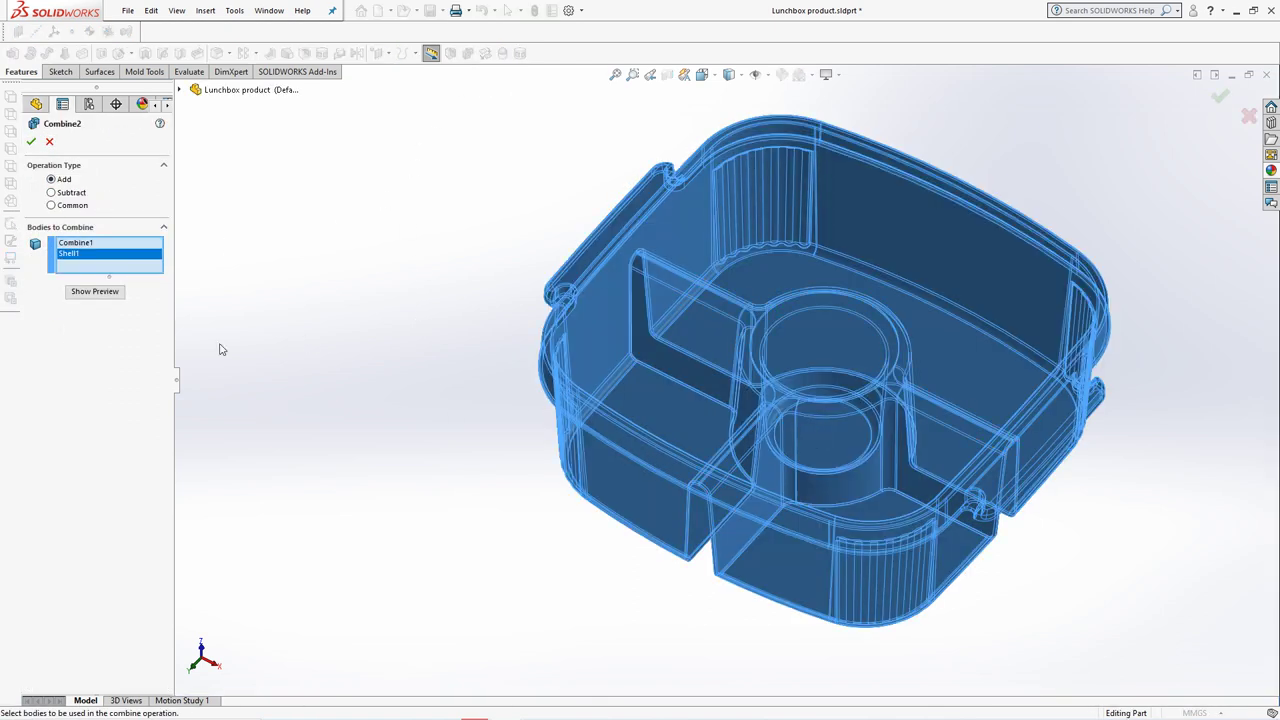
{"action": "left_click", "coordinate": [87, 292]}
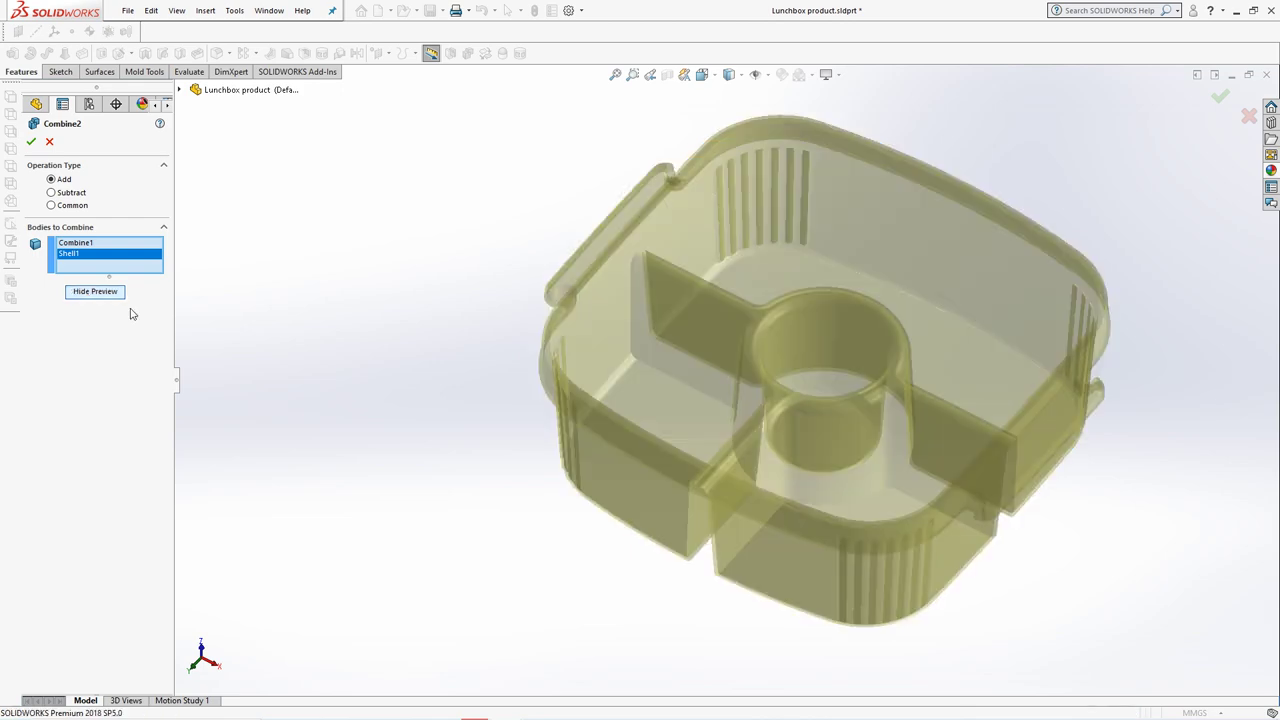
{"action": "left_click", "coordinate": [32, 145]}
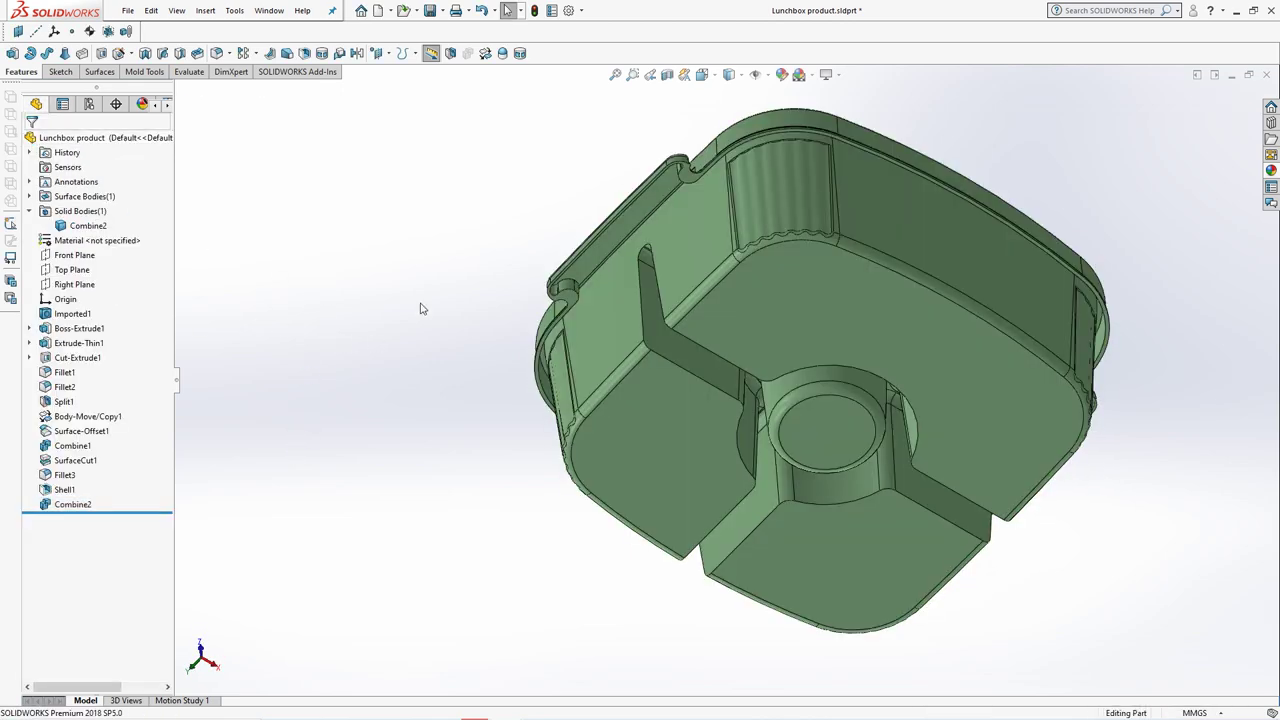
{"action": "mouse_move", "coordinate": [423, 308]}
{"action": "middle_mouse_down"}
{"action": "mouse_move", "coordinate": [369, 445]}
{"action": "mouse_move", "coordinate": [380, 380]}
{"action": "middle_mouse_up"}
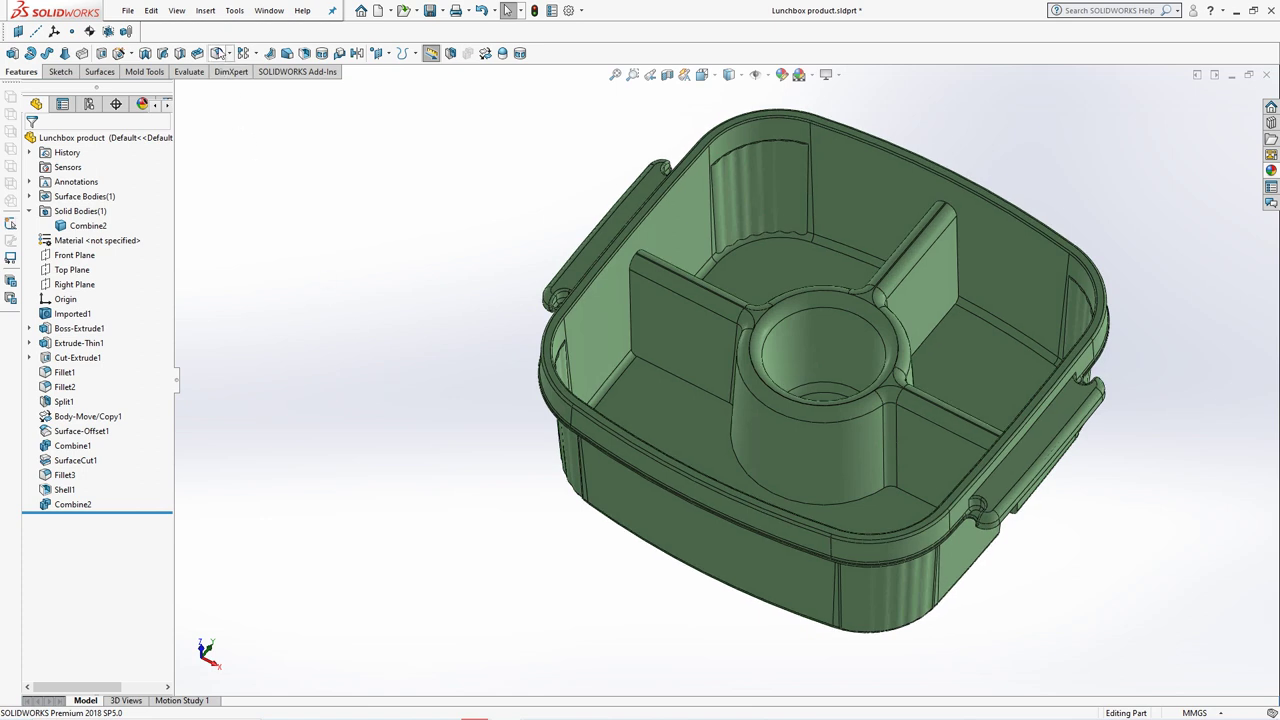
Round the rib-to-tray join edges inside the tray with a 3 mm fillet
{"action": "left_click", "coordinate": [217, 54]}
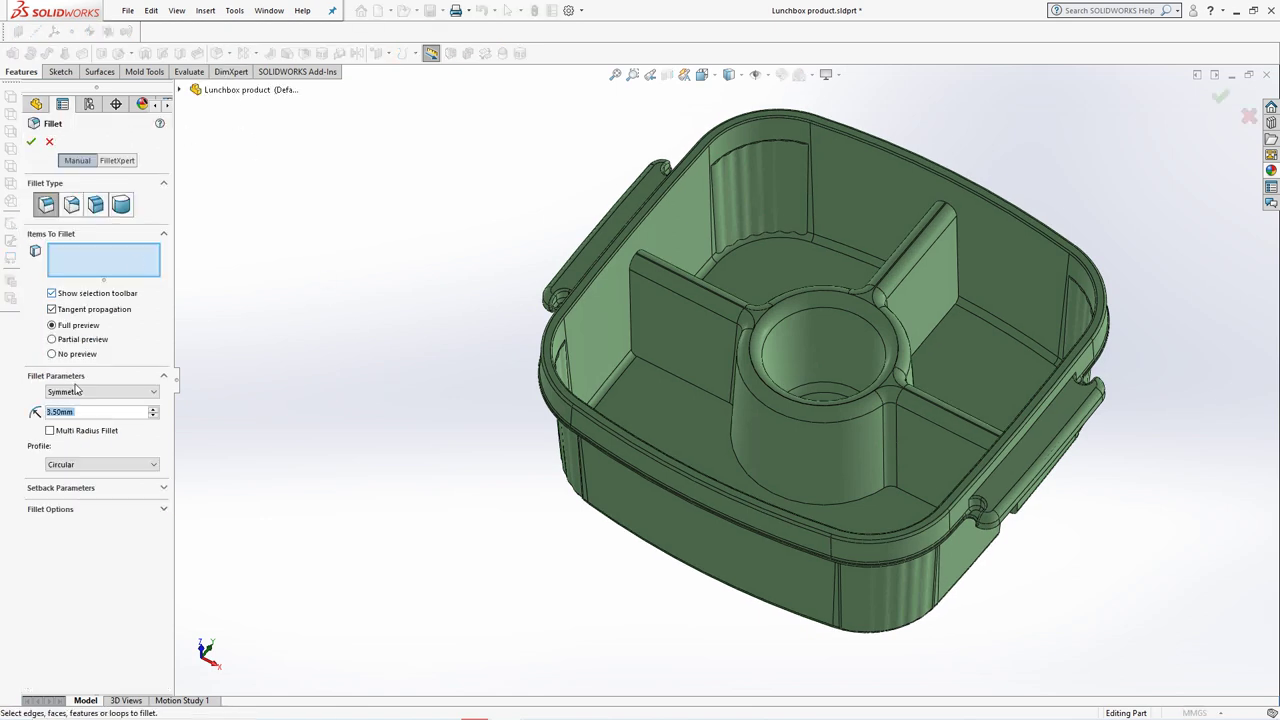
{"action": "type", "text": "3"}
{"action": "left_click", "coordinate": [112, 256]}
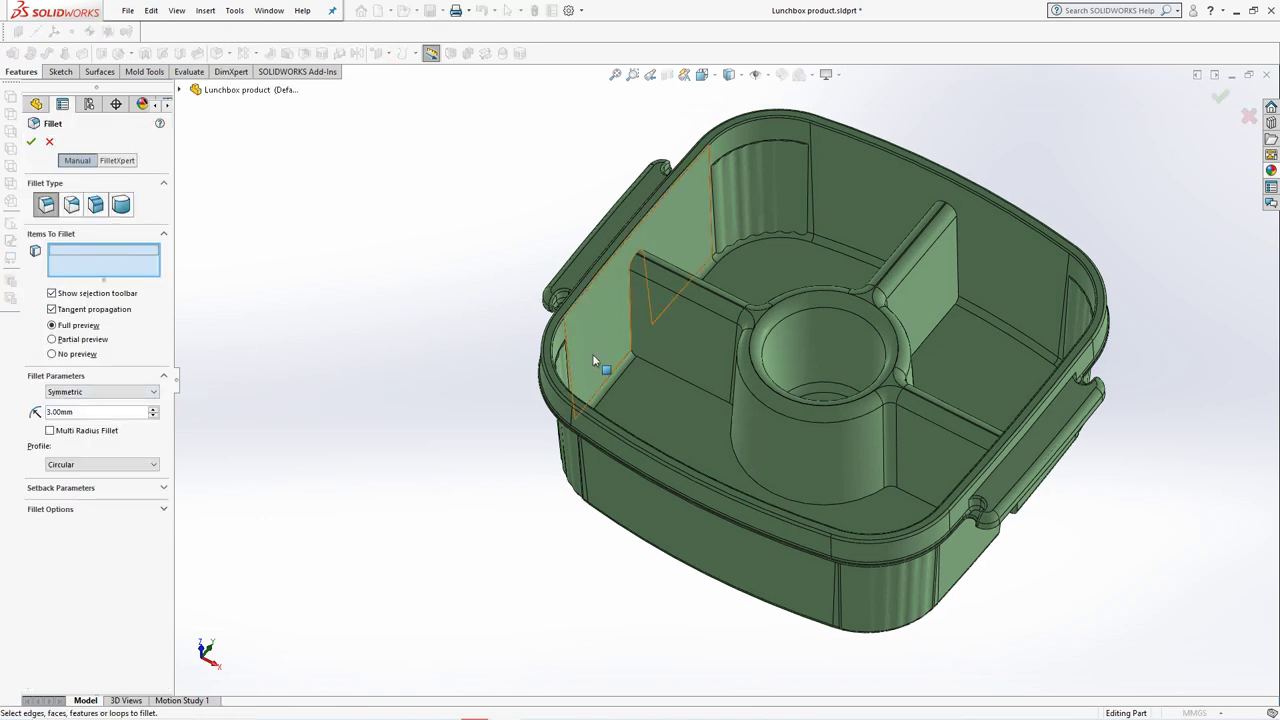
{"action": "left_click", "coordinate": [631, 322]}
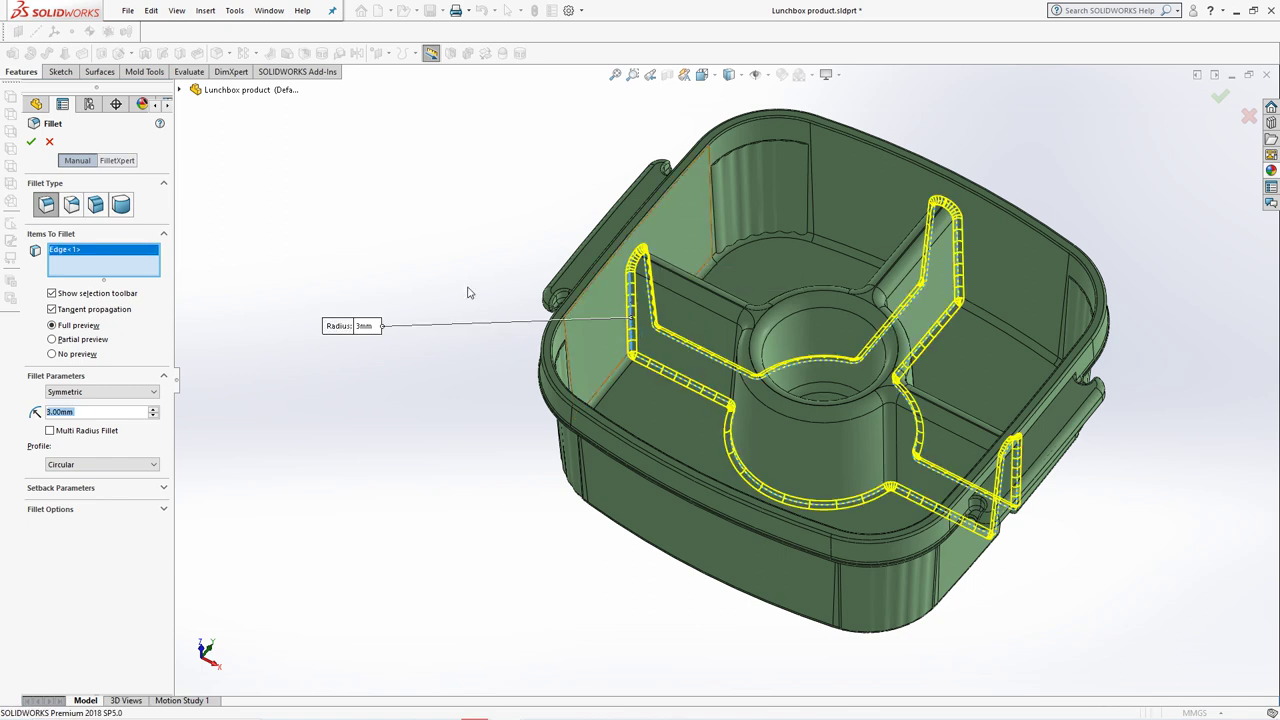
{"action": "left_click", "coordinate": [31, 142]}
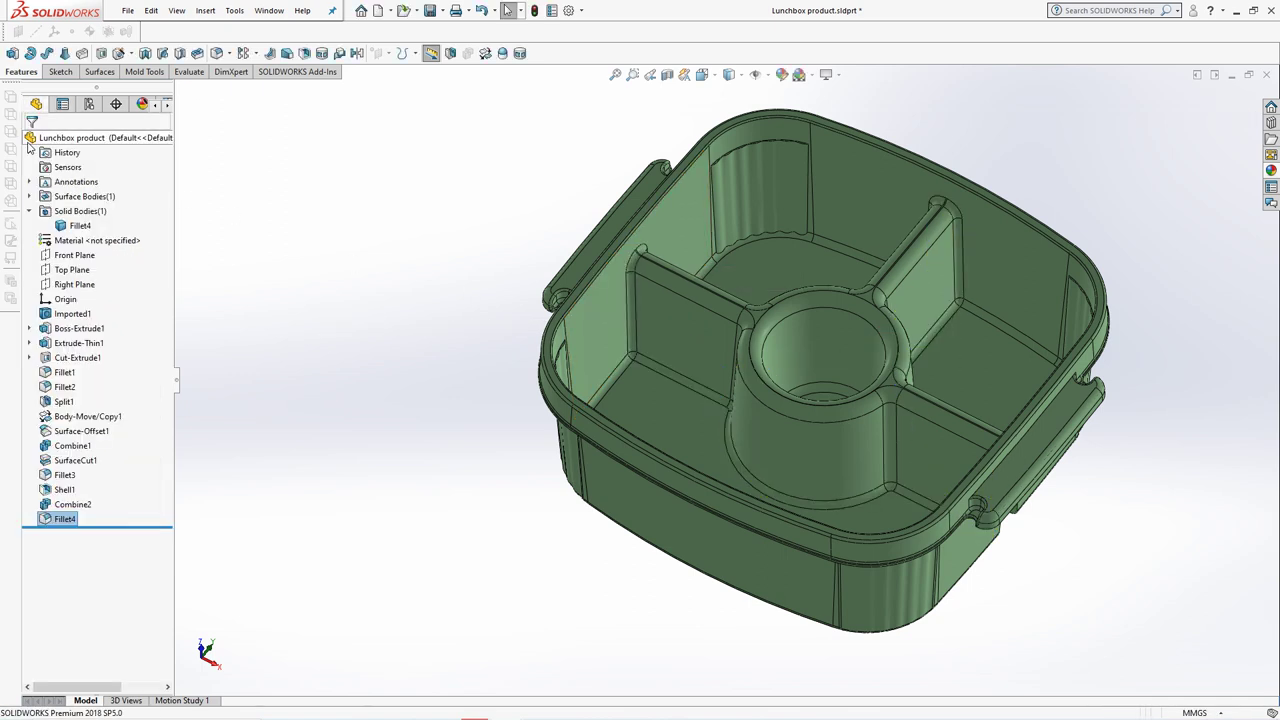
Fillet the divider's underside rib edge chain at 4 mm
{"action": "left_click", "coordinate": [216, 52]}
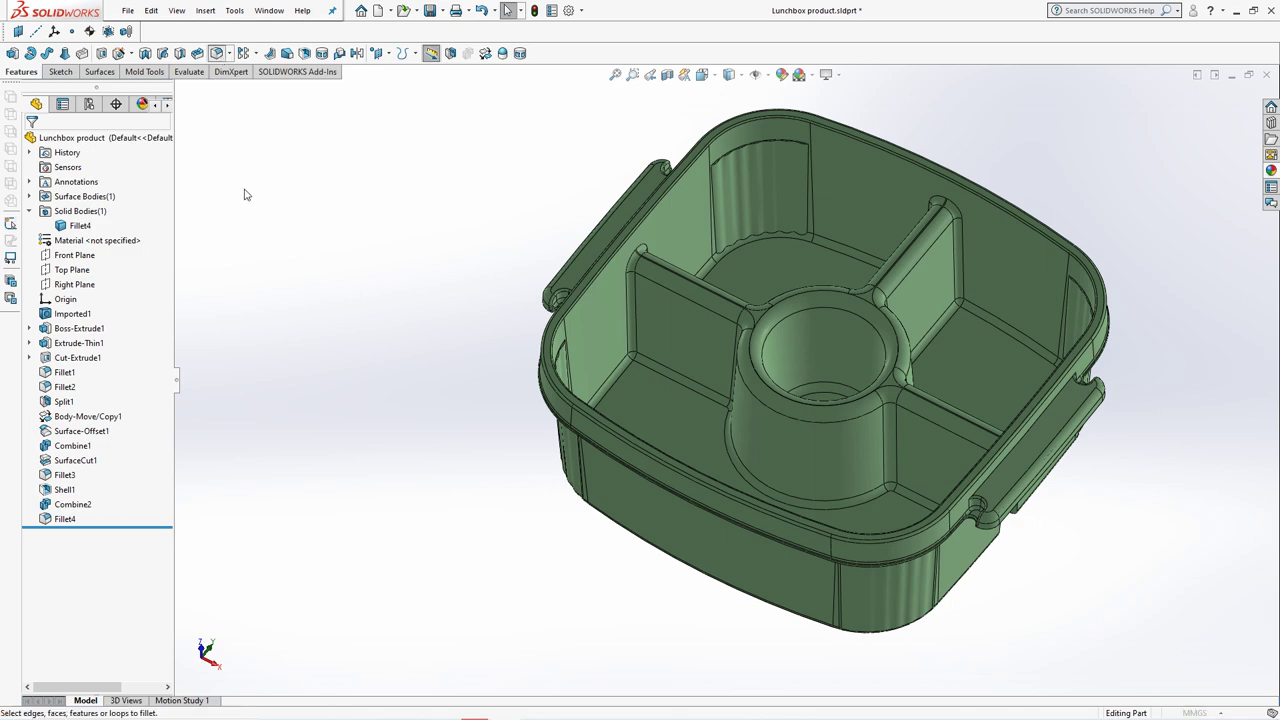
{"action": "type", "text": "4.00mm"}
{"action": "mouse_move", "coordinate": [400, 300]}
{"action": "middle_mouse_down"}
{"action": "mouse_move", "coordinate": [506, 314]}
{"action": "mouse_move", "coordinate": [591, 374]}
{"action": "middle_mouse_up"}
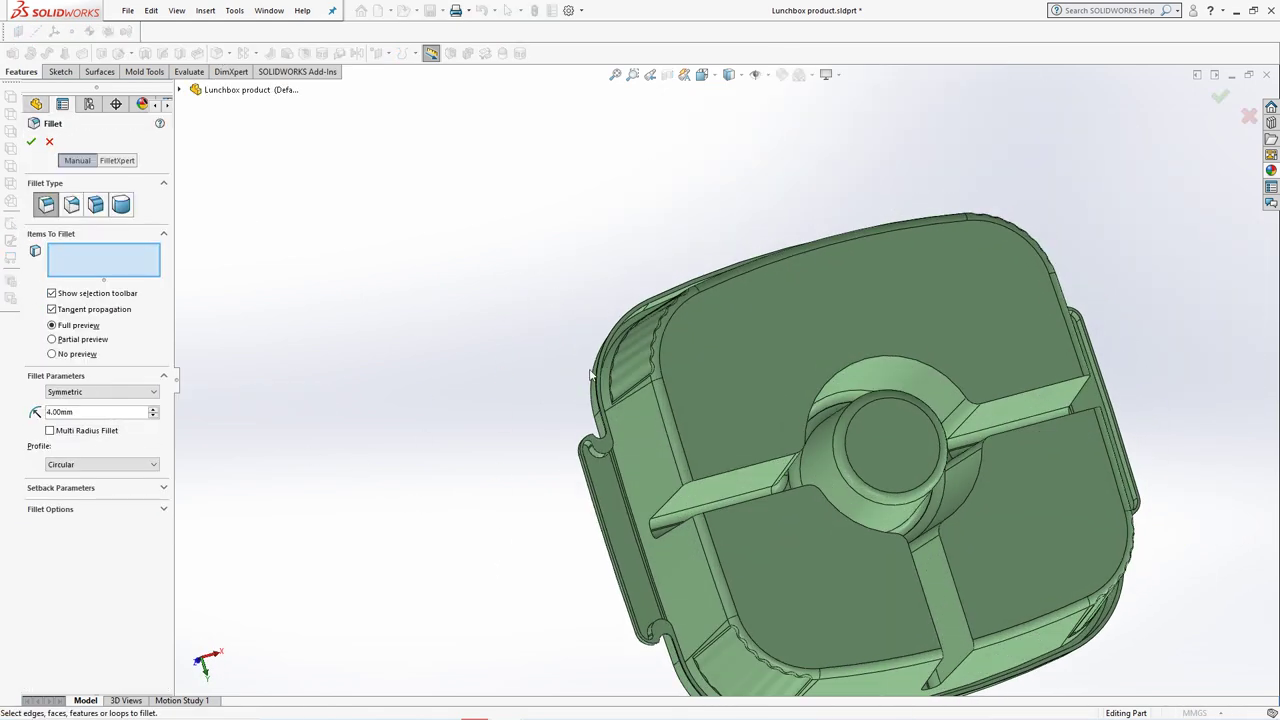
{"action": "left_click", "coordinate": [676, 502]}
{"action": "mouse_move", "coordinate": [676, 502]}
{"action": "middle_mouse_down"}
{"action": "mouse_move", "coordinate": [645, 413]}
{"action": "mouse_move", "coordinate": [657, 426]}
{"action": "middle_mouse_up"}
{"action": "left_click", "coordinate": [32, 142]}
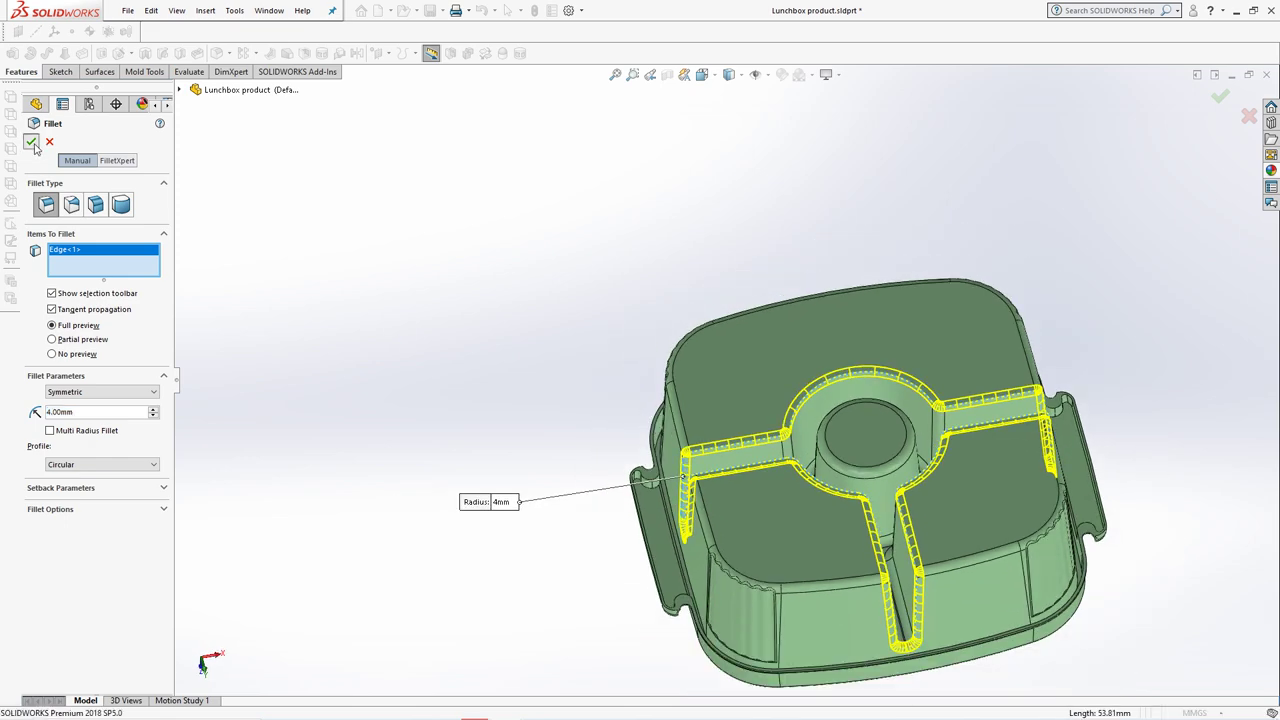
{"action": "mouse_move", "coordinate": [429, 314]}
{"action": "middle_mouse_down"}
{"action": "mouse_move", "coordinate": [449, 500]}
{"action": "mouse_move", "coordinate": [514, 426]}
{"action": "mouse_move", "coordinate": [406, 351]}
{"action": "mouse_move", "coordinate": [520, 386]}
{"action": "mouse_move", "coordinate": [449, 474]}
{"action": "mouse_move", "coordinate": [417, 454]}
{"action": "mouse_move", "coordinate": [409, 411]}
{"action": "mouse_move", "coordinate": [456, 424]}
{"action": "middle_mouse_up"}
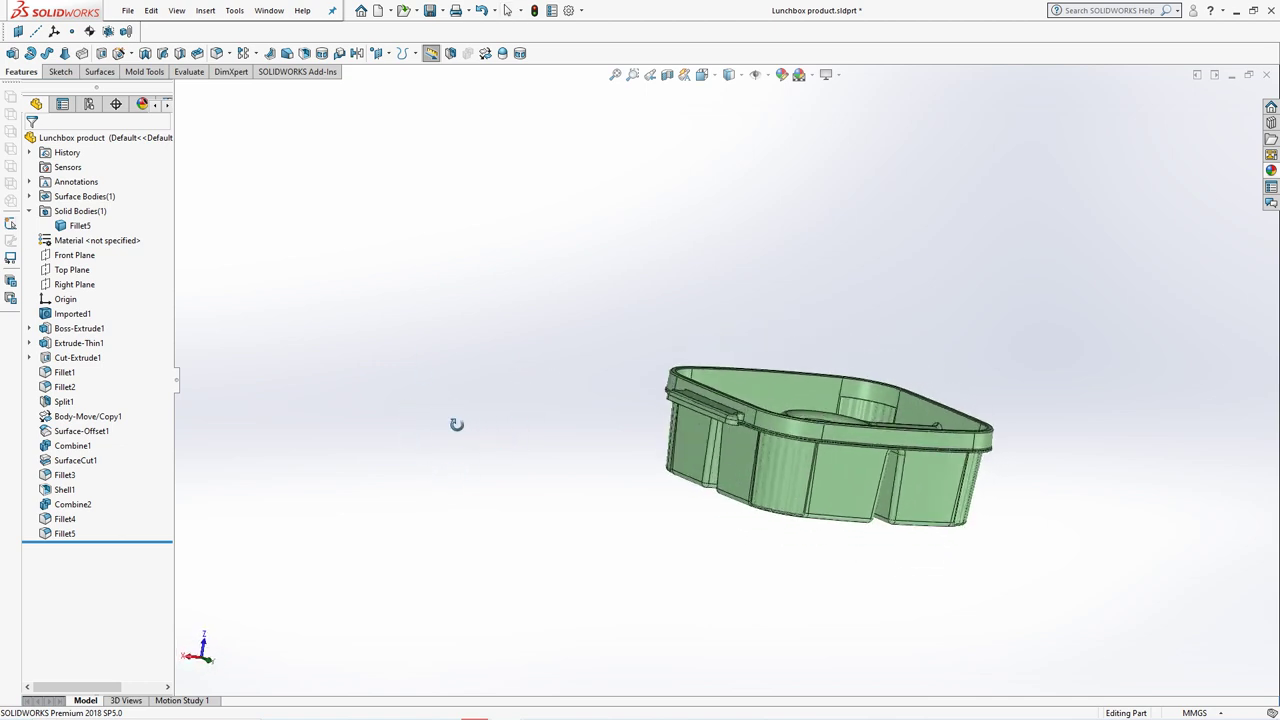
{"action": "left_click", "coordinate": [667, 75]}
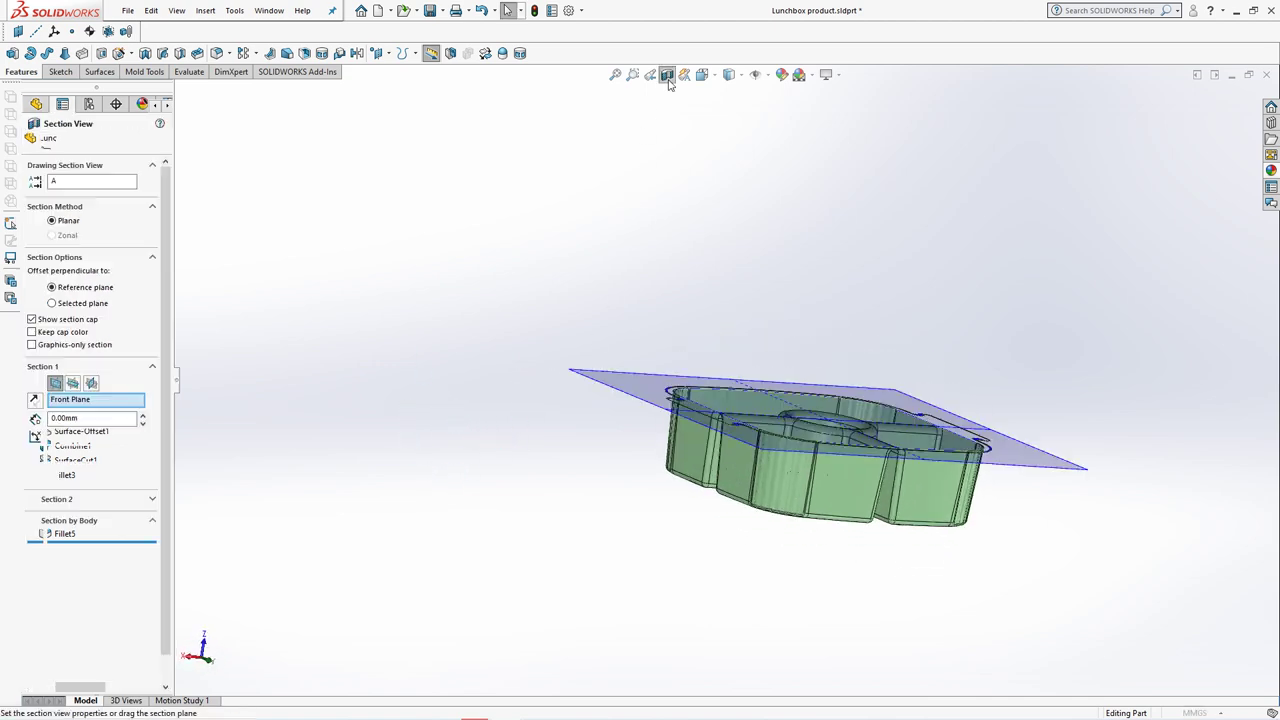
{"action": "left_click", "coordinate": [73, 384]}
{"action": "middle_click_drag", "start_coordinate": [298, 448], "coordinate": [388, 395]}
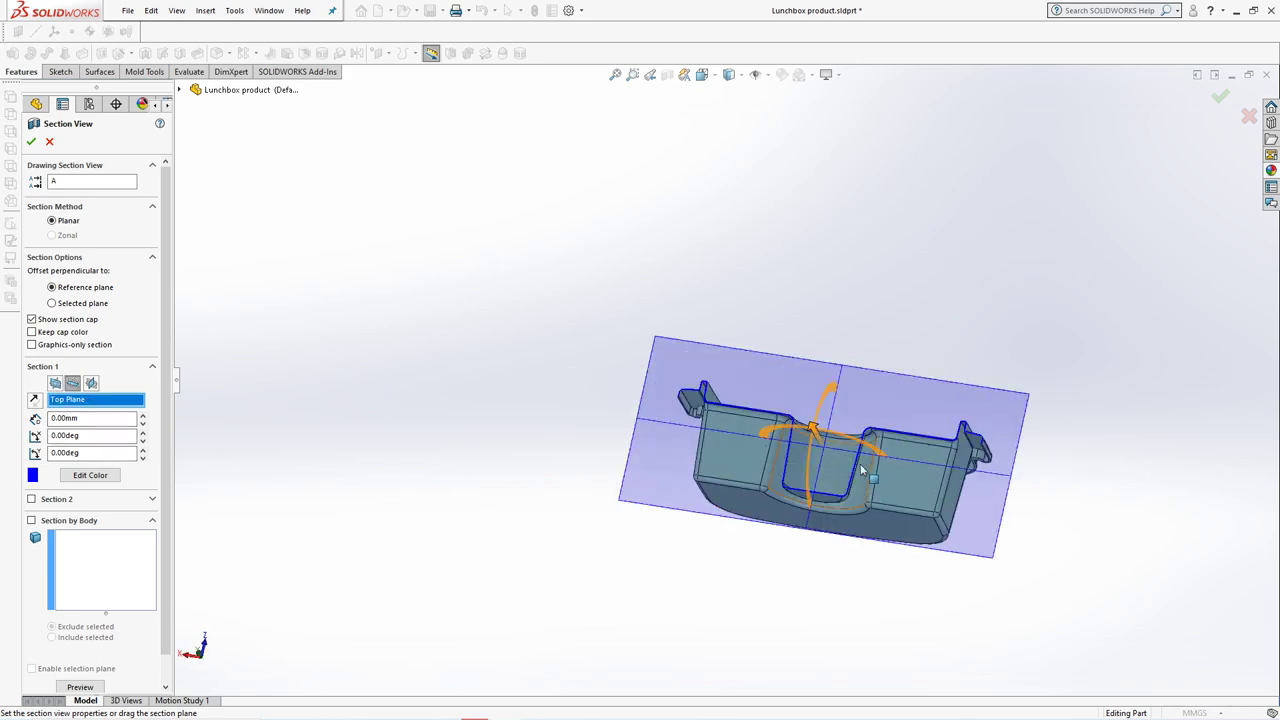
{"action": "scroll", "coordinate": [862, 470], "scroll_direction": "down", "scroll_amount": 5}
{"action": "middle_click_drag", "start_coordinate": [760, 600], "coordinate": [713, 560]}
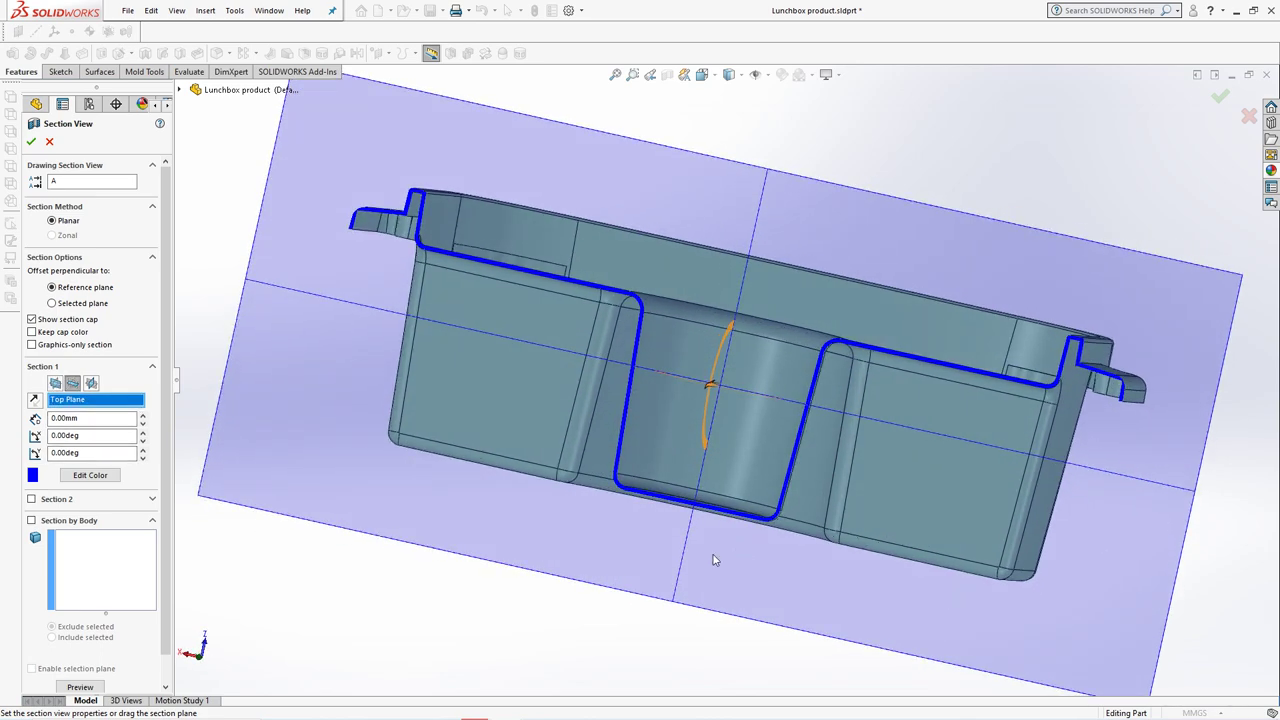
{"action": "left_click", "coordinate": [91, 384]}
{"action": "middle_click_drag", "start_coordinate": [687, 548], "coordinate": [566, 513]}
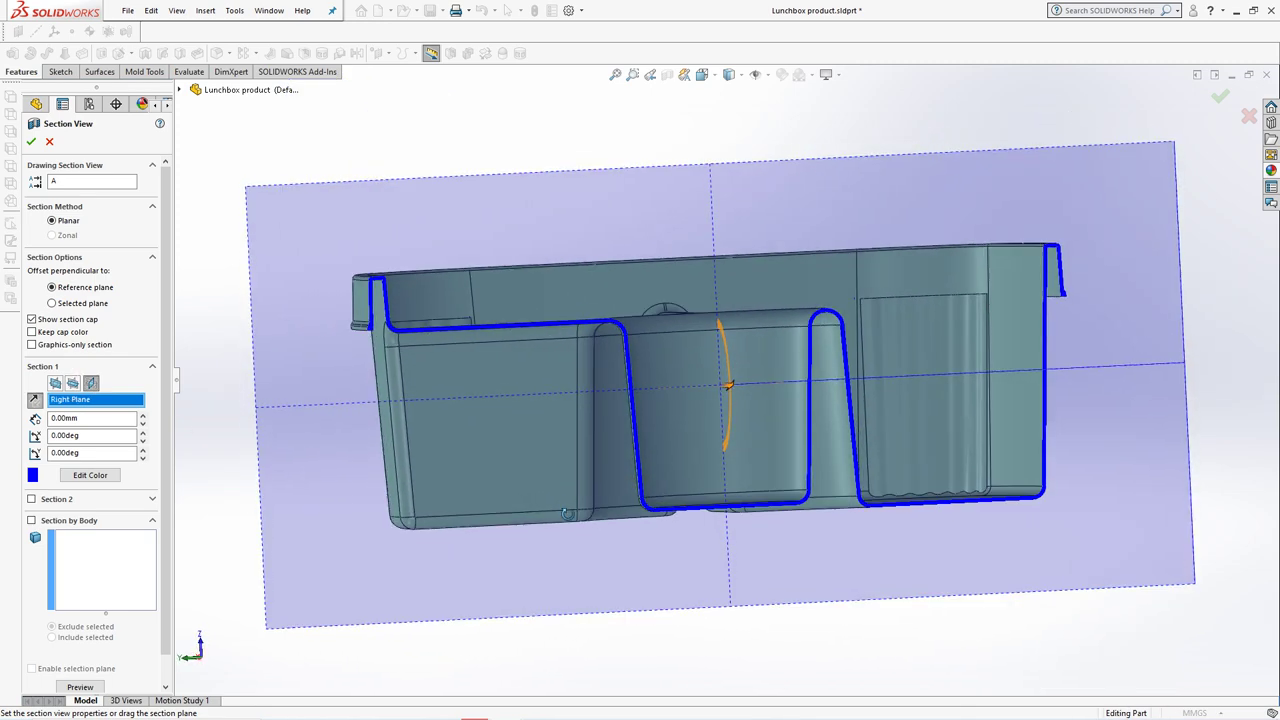
{"action": "left_click", "coordinate": [49, 142]}
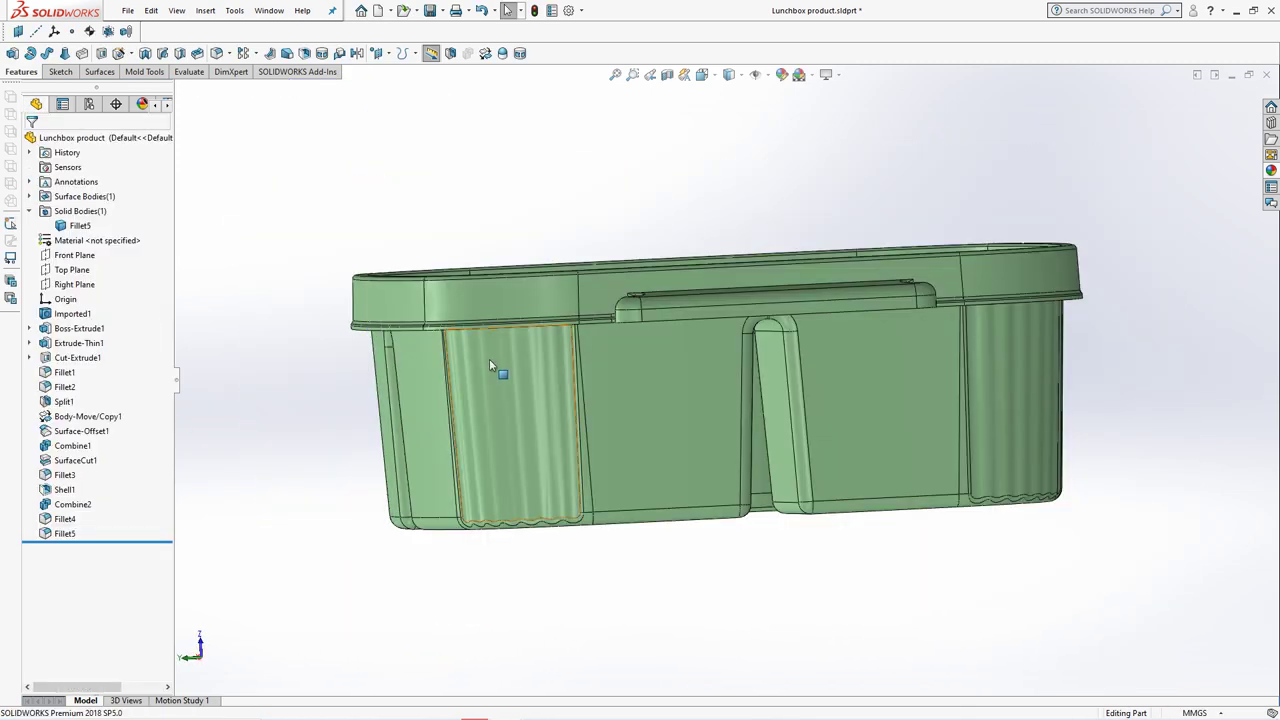
{"action": "mouse_move", "coordinate": [495, 362]}
{"action": "middle_mouse_down"}
{"action": "mouse_move", "coordinate": [555, 511]}
{"action": "mouse_move", "coordinate": [540, 491]}
{"action": "middle_mouse_up"}
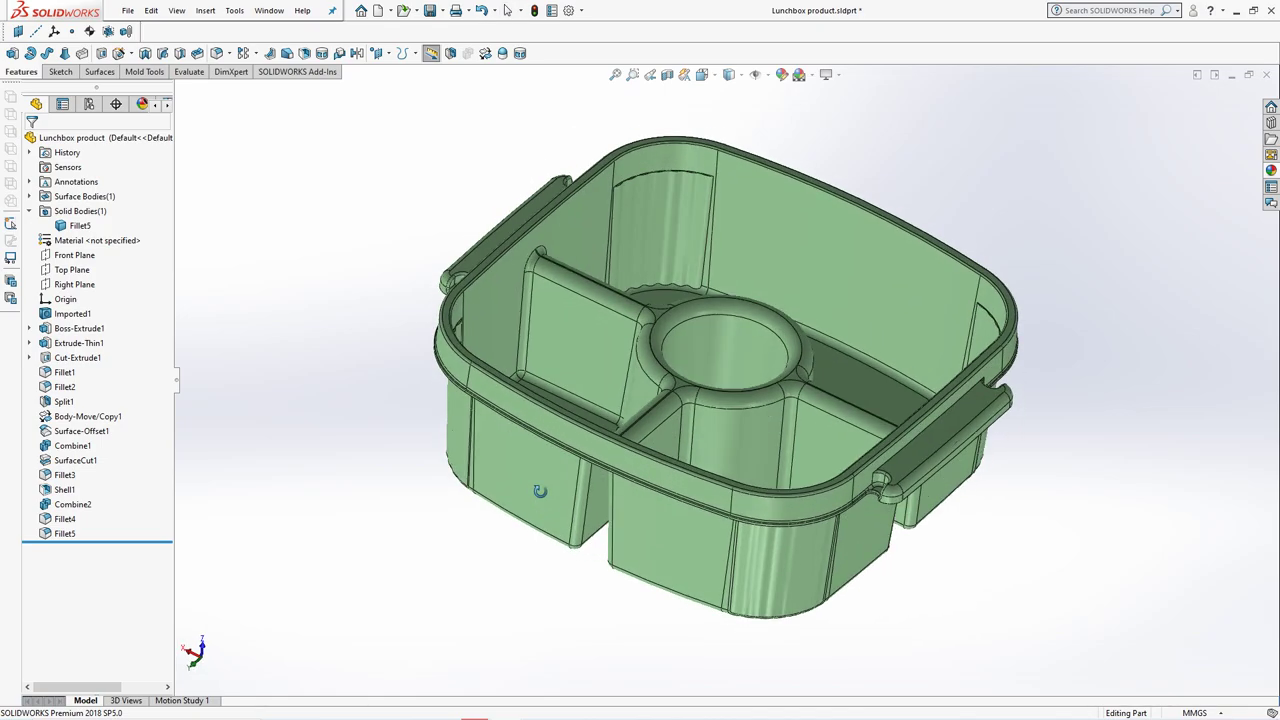